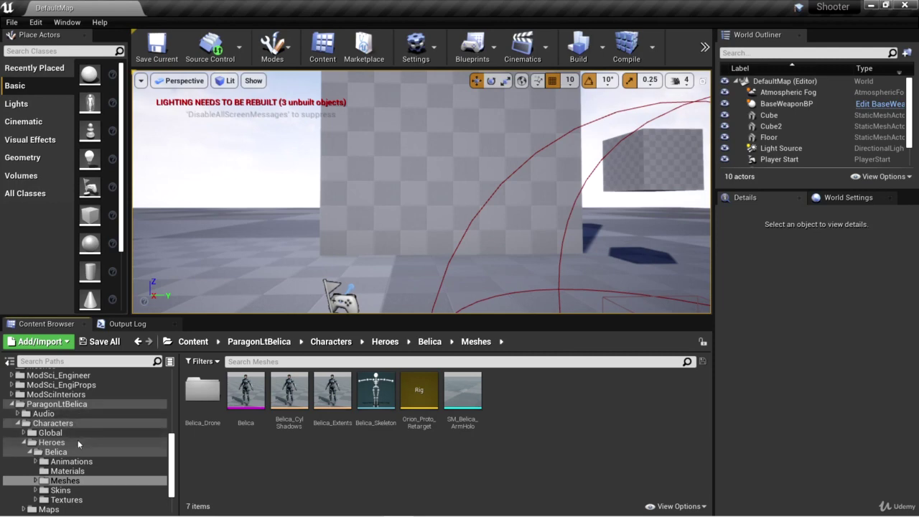
- Open Belica_Skeleton and review the source-to-target bone assignments of its Humanoid rig in the Retarget Manager
{"action": "double_click", "coordinate": [375, 392]}
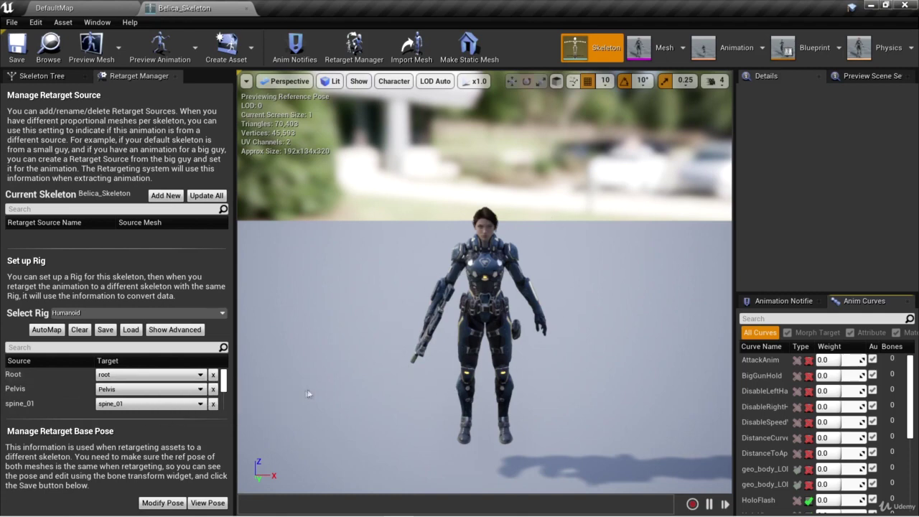
{"action": "mouse_move", "coordinate": [226, 381]}
{"action": "left_mouse_down"}
{"action": "mouse_move", "coordinate": [226, 403]}
{"action": "mouse_move", "coordinate": [226, 373]}
{"action": "left_mouse_up"}
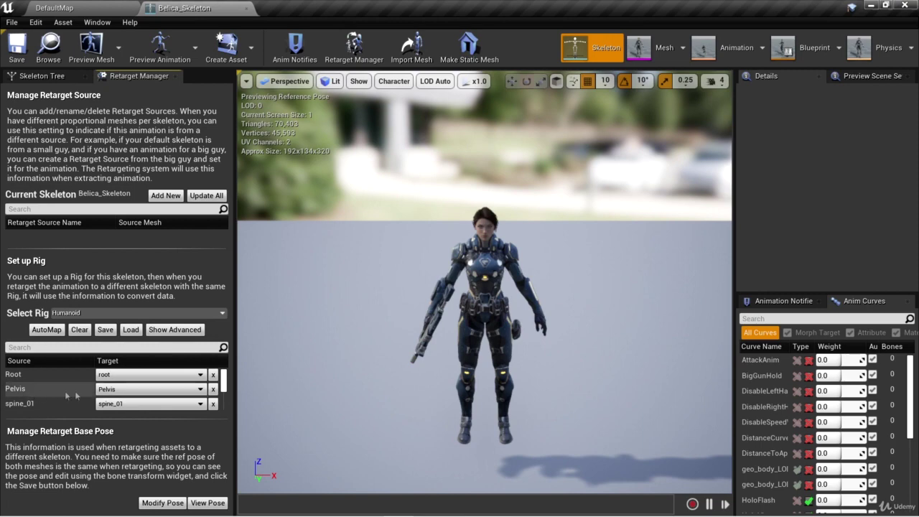
{"action": "scroll", "coordinate": [221, 390], "scroll_direction": "down", "scroll_amount": 6}
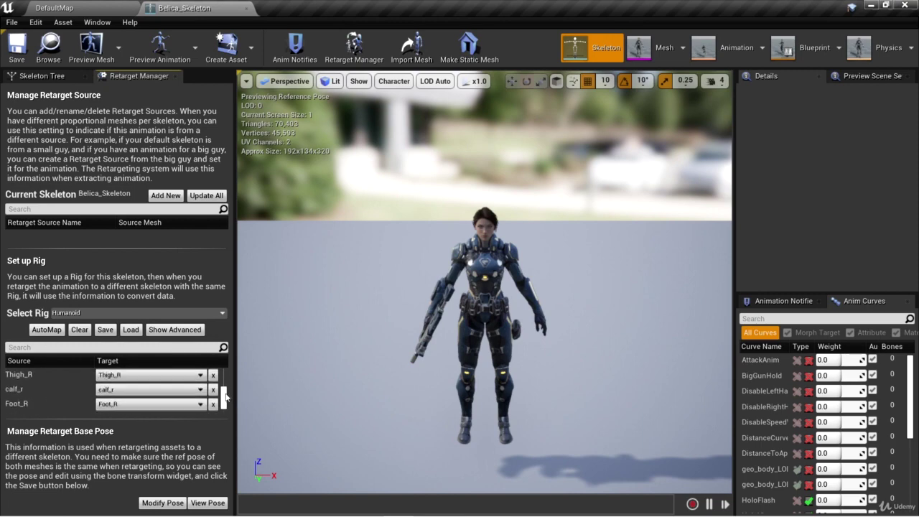
{"action": "left_click_drag", "start_coordinate": [223, 393], "coordinate": [226, 374]}
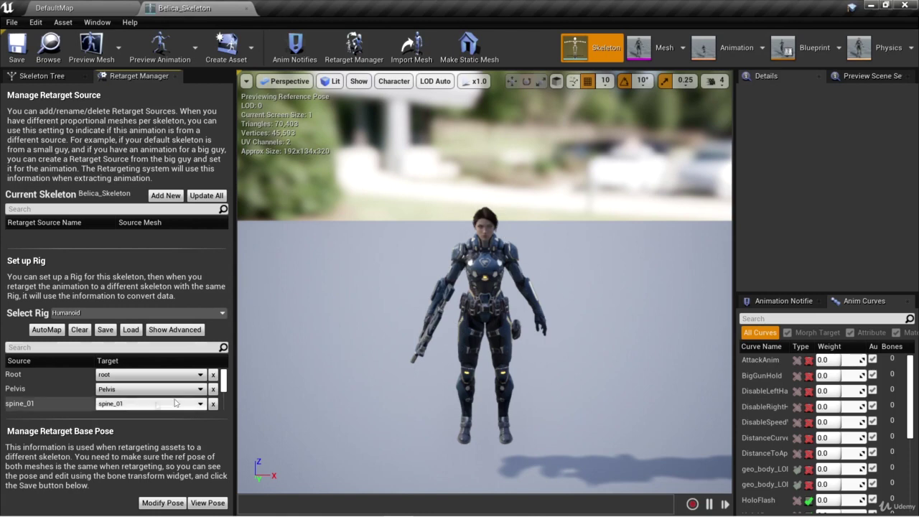
{"action": "mouse_move", "coordinate": [226, 383]}
{"action": "left_mouse_down"}
{"action": "mouse_move", "coordinate": [224, 406]}
{"action": "mouse_move", "coordinate": [219, 375]}
{"action": "left_mouse_up"}
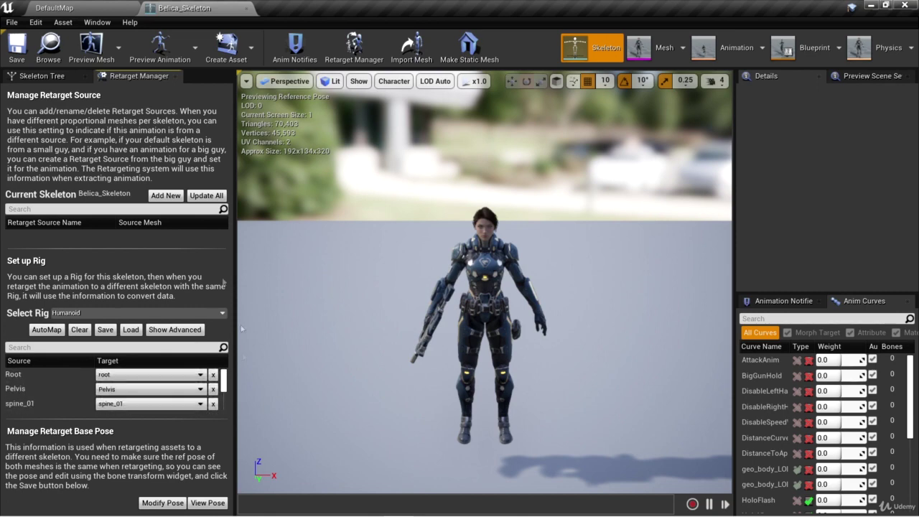
- Open Crouching_Turn_90_Right_Skeleton from the MixamoCharacter folder and assign the Humanoid rig to it
{"action": "left_click", "coordinate": [57, 8]}
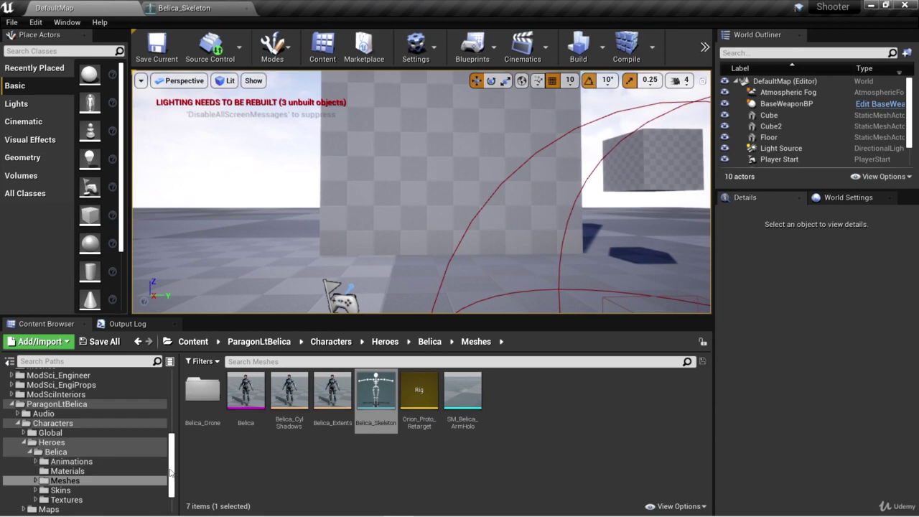
{"action": "left_click_drag", "start_coordinate": [173, 464], "coordinate": [173, 388]}
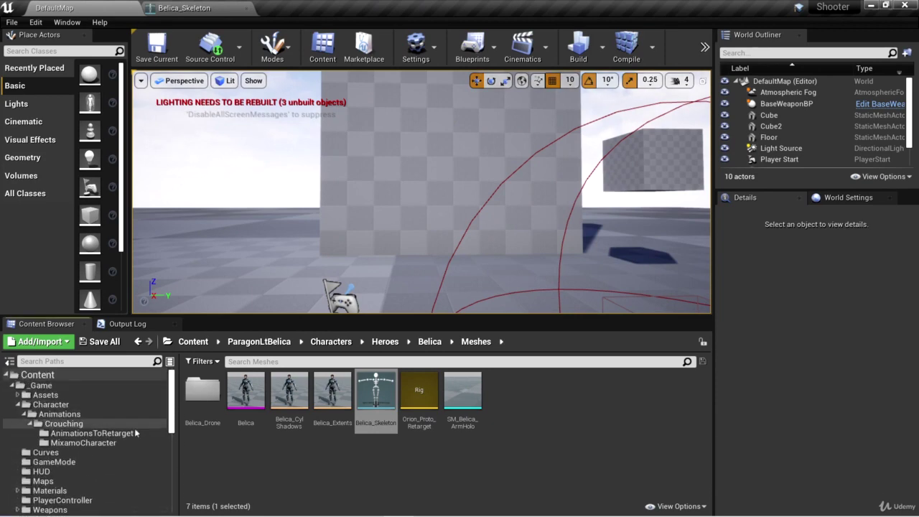
{"action": "left_click", "coordinate": [83, 443]}
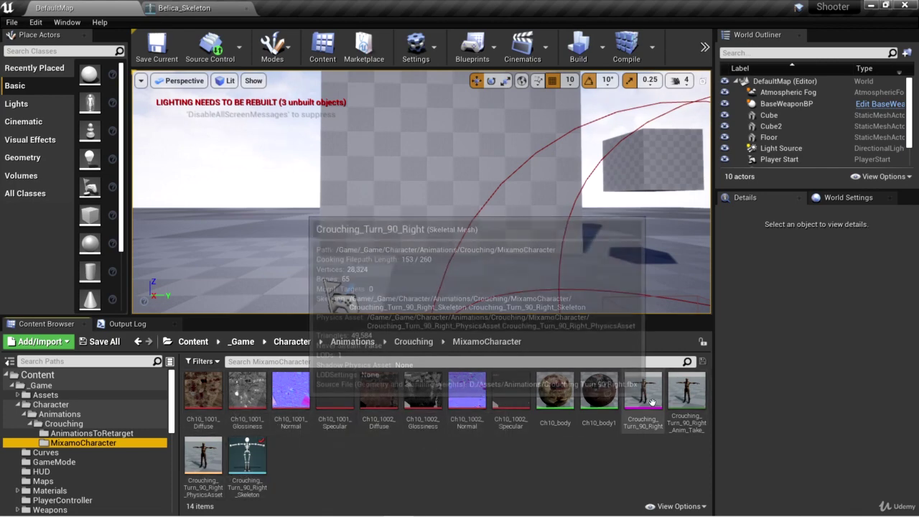
{"action": "double_click", "coordinate": [253, 472]}
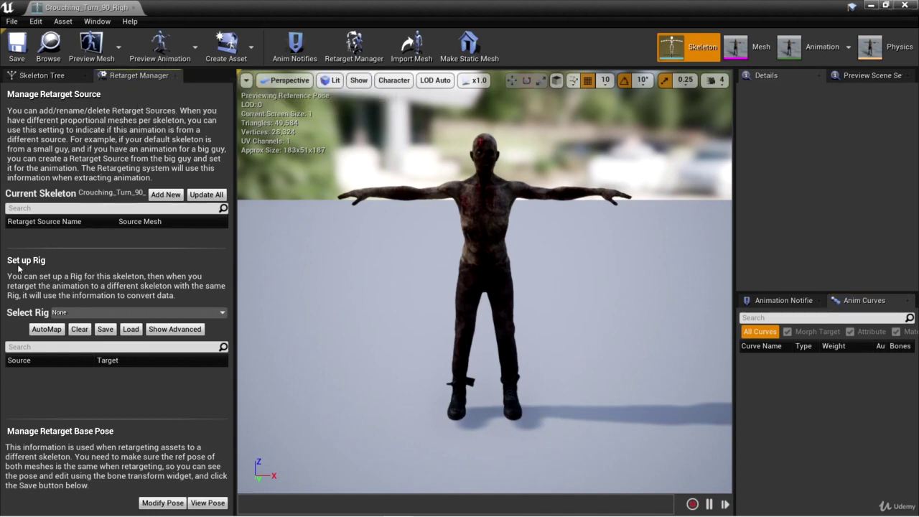
{"action": "left_click", "coordinate": [216, 315]}
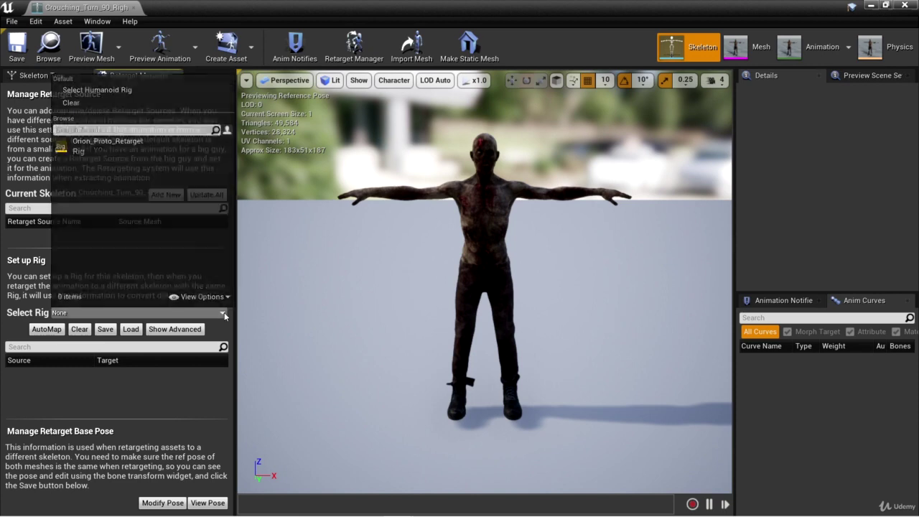
{"action": "left_click", "coordinate": [102, 92]}
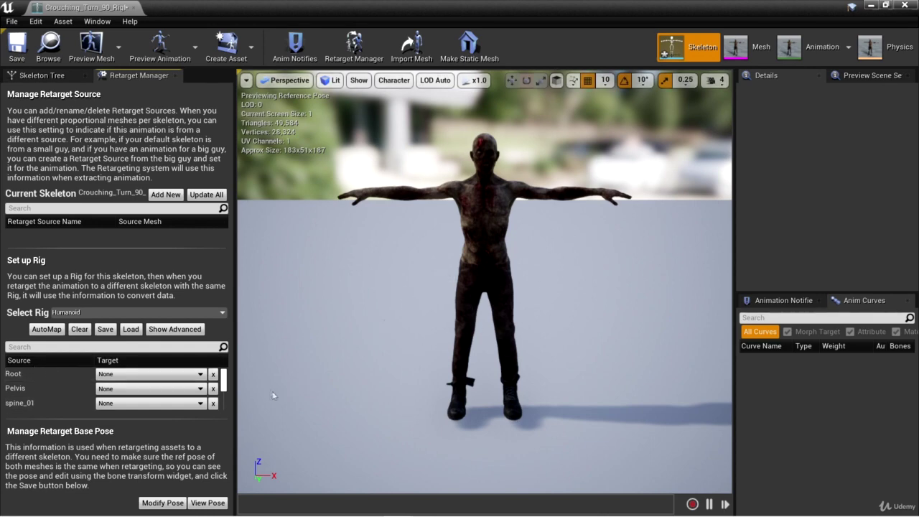
- Show the Mixamo skeleton's bone tree and float its editor in a separate, taller window
{"action": "left_click", "coordinate": [52, 77]}
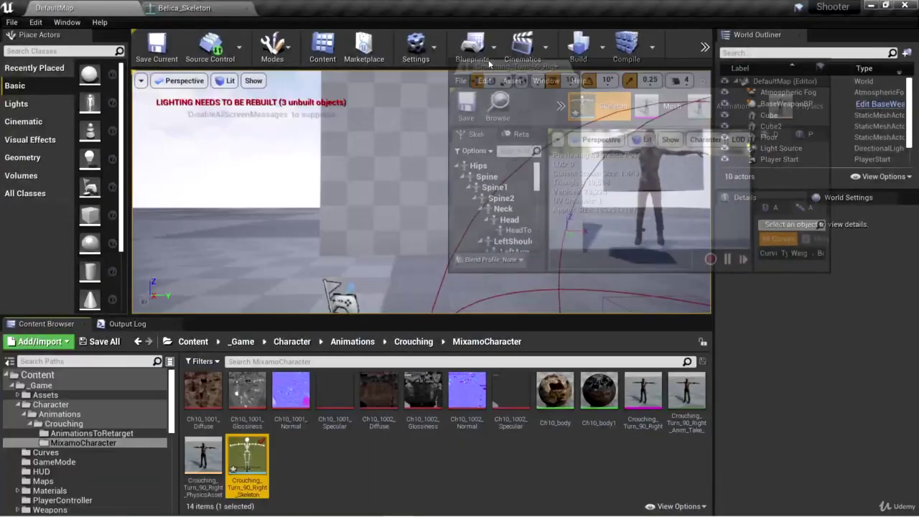
{"action": "left_click_drag", "start_coordinate": [863, 84], "coordinate": [741, 32]}
{"action": "left_click_drag", "start_coordinate": [907, 332], "coordinate": [908, 480]}
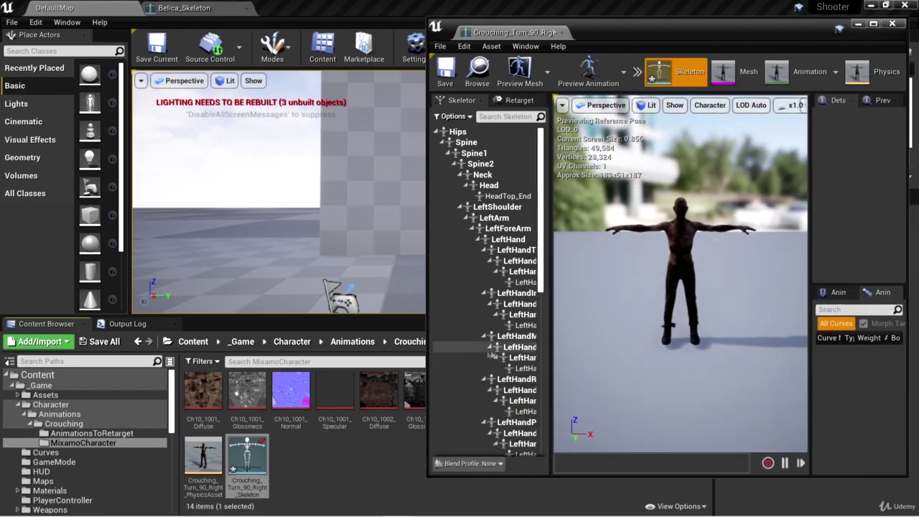
- Reopen Belica_Skeleton in its own floating window beside the Mixamo one, with both bone trees wide enough to read the bone names
{"action": "left_click_drag", "start_coordinate": [172, 391], "coordinate": [188, 479]}
{"action": "left_click", "coordinate": [86, 430]}
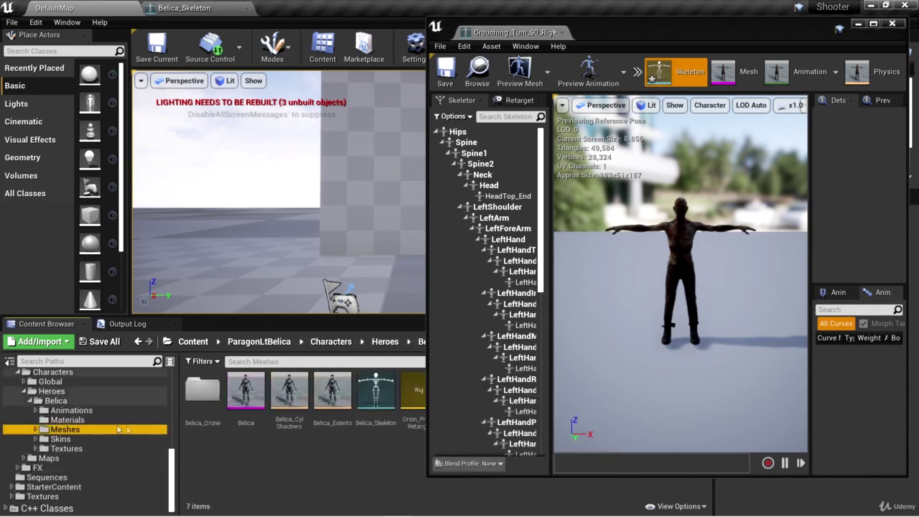
{"action": "double_click", "coordinate": [373, 427]}
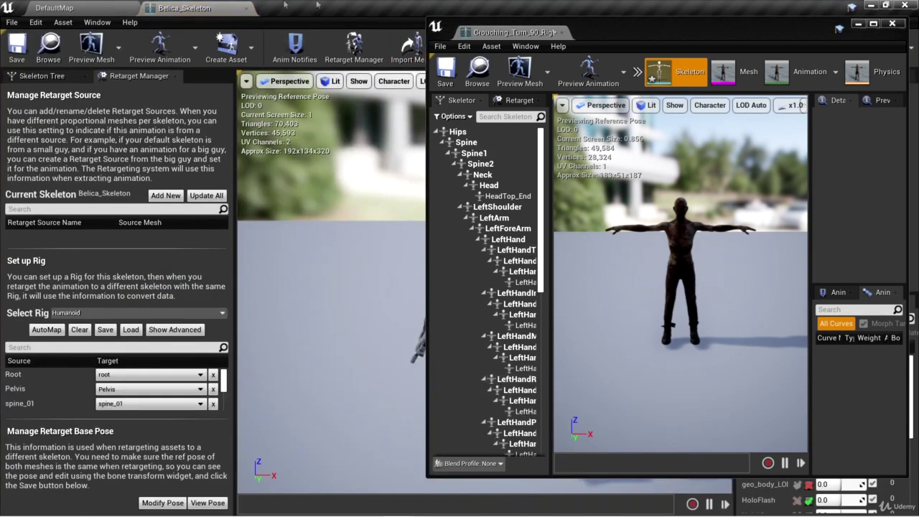
{"action": "left_click_drag", "start_coordinate": [180, 8], "coordinate": [44, 34]}
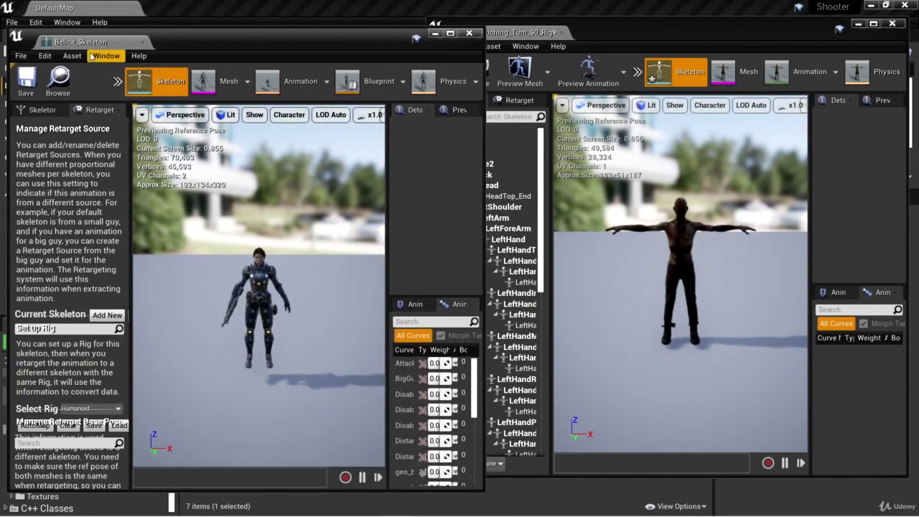
{"action": "left_click", "coordinate": [41, 110]}
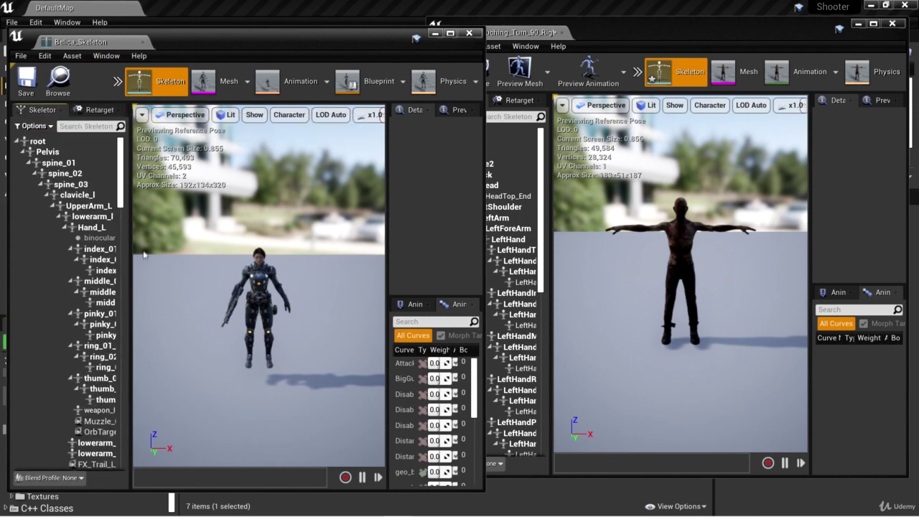
{"action": "left_click_drag", "start_coordinate": [157, 262], "coordinate": [181, 261]}
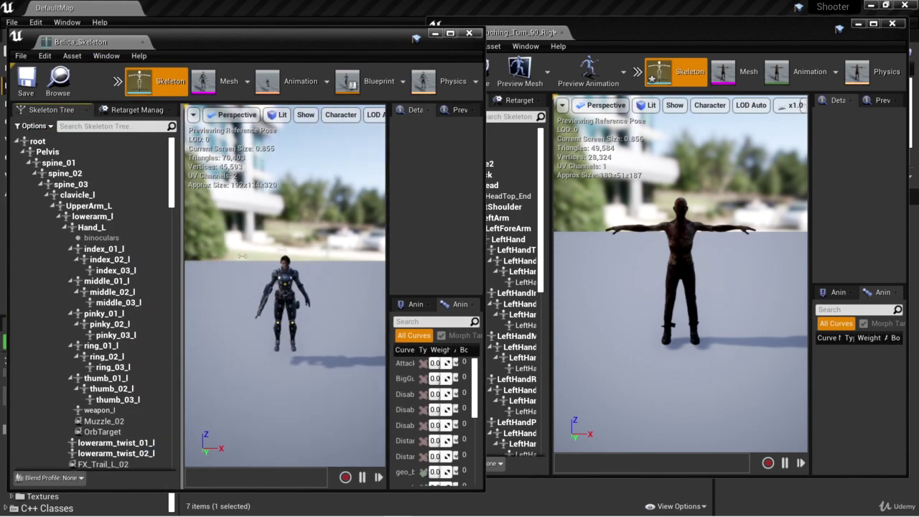
{"action": "left_click_drag", "start_coordinate": [592, 36], "coordinate": [569, 51]}
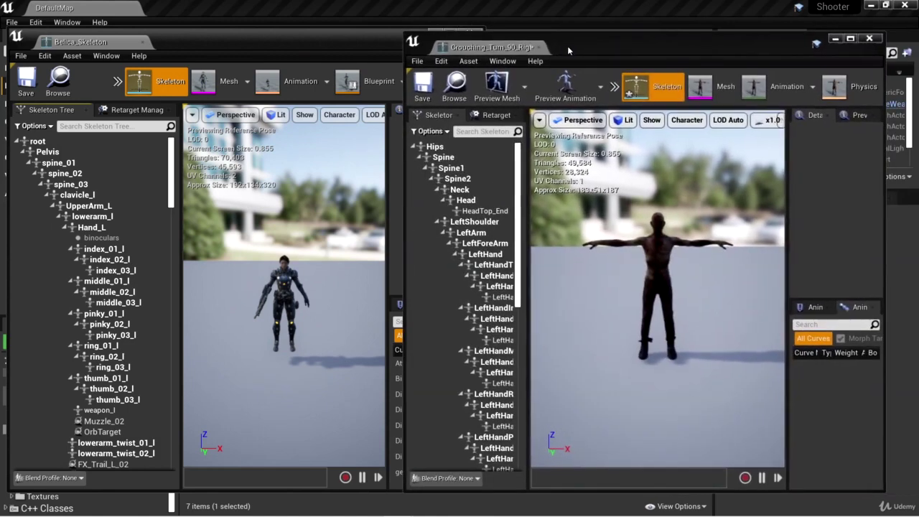
{"action": "left_click_drag", "start_coordinate": [546, 224], "coordinate": [589, 225]}
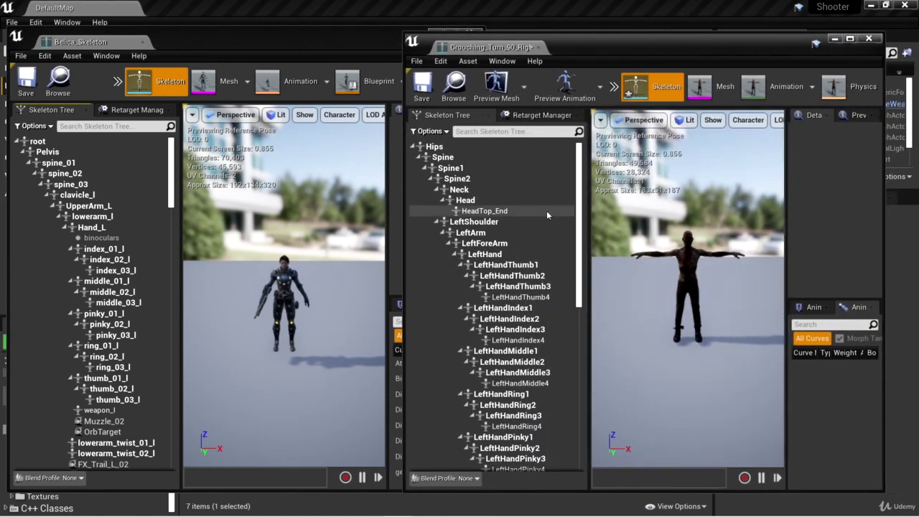
- Compare Belica's root and Pelvis bones with the Mixamo skeleton's Hips bone by selecting each in the bone trees
{"action": "left_click", "coordinate": [47, 143]}
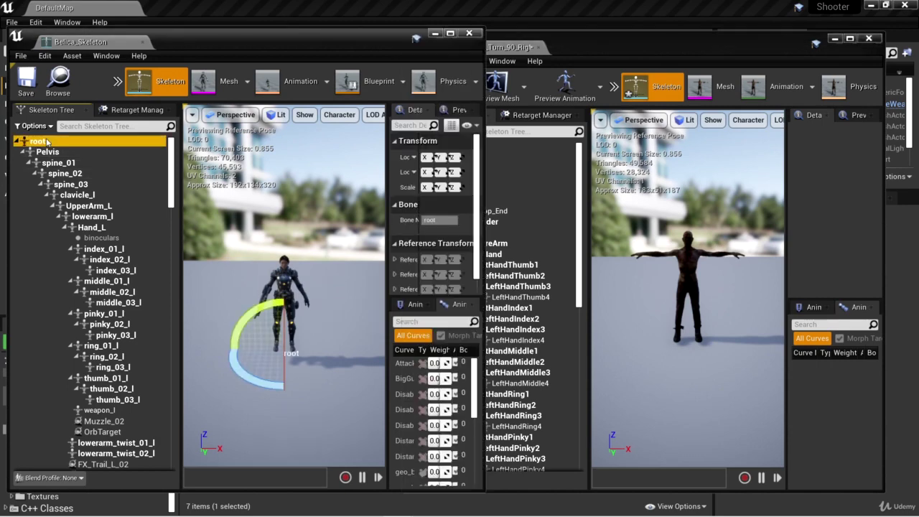
{"action": "left_click_drag", "start_coordinate": [327, 402], "coordinate": [325, 302]}
{"action": "left_click_drag", "start_coordinate": [325, 374], "coordinate": [282, 324]}
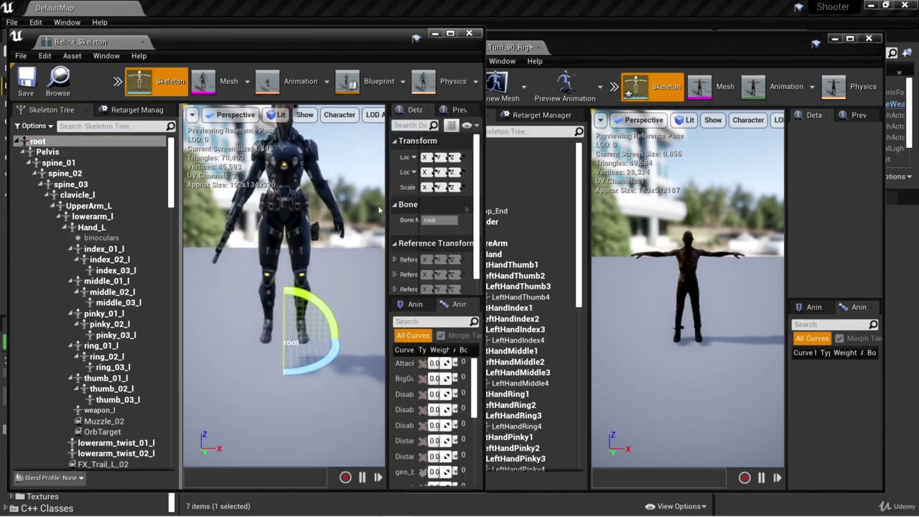
{"action": "left_click_drag", "start_coordinate": [601, 46], "coordinate": [613, 38]}
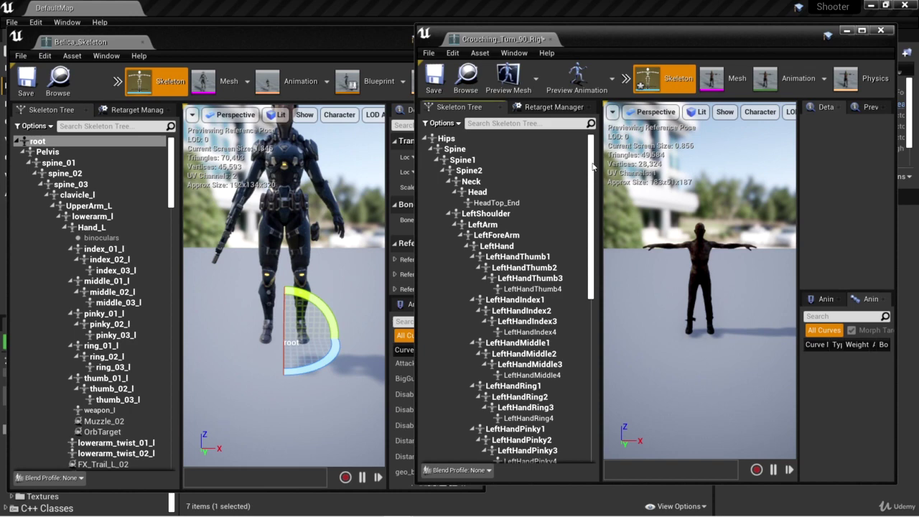
{"action": "left_click", "coordinate": [446, 138]}
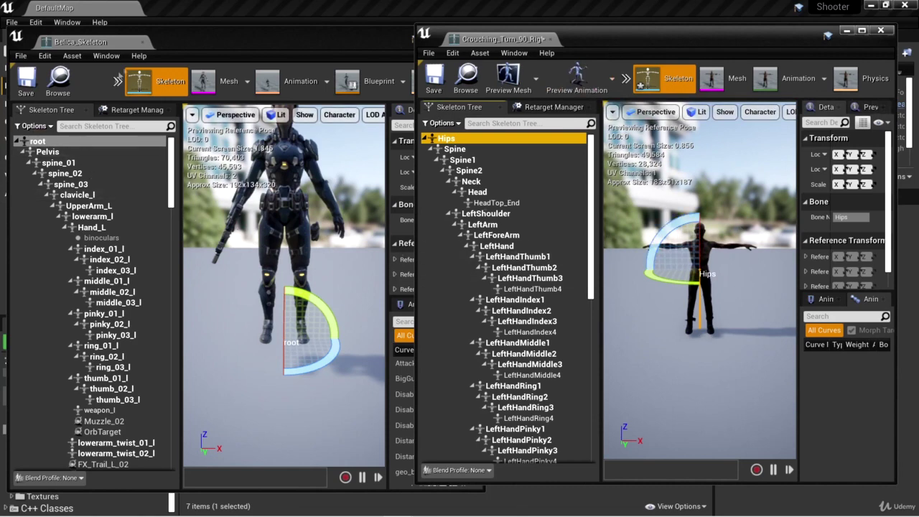
{"action": "left_click", "coordinate": [180, 43]}
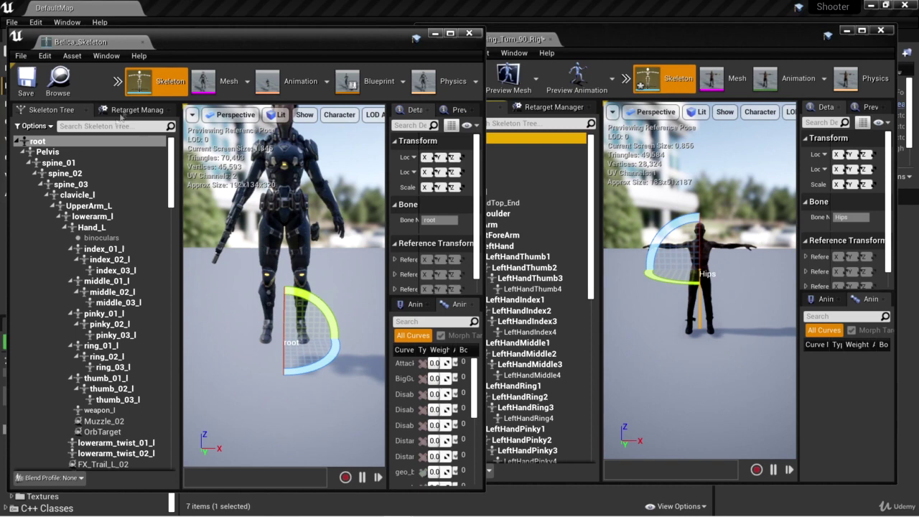
{"action": "left_click", "coordinate": [61, 153]}
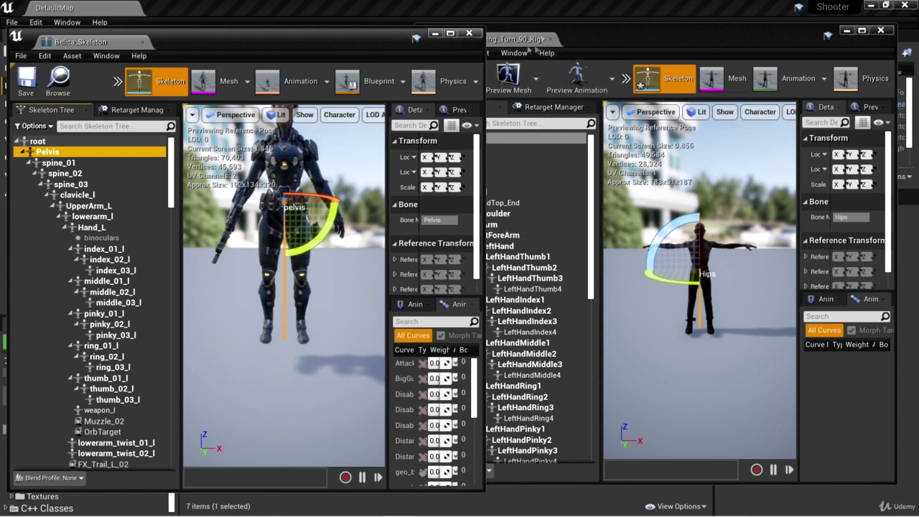
{"action": "left_click_drag", "start_coordinate": [486, 177], "coordinate": [420, 190]}
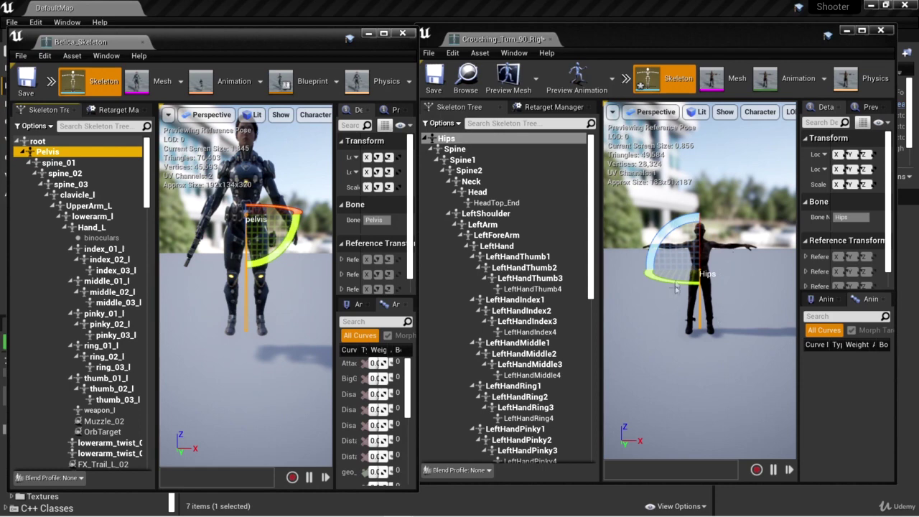
- Dock the Belica and Crouching_Turn_90_Right skeleton editors back into the main window as tabs
{"action": "left_click_drag", "start_coordinate": [70, 41], "coordinate": [147, 9]}
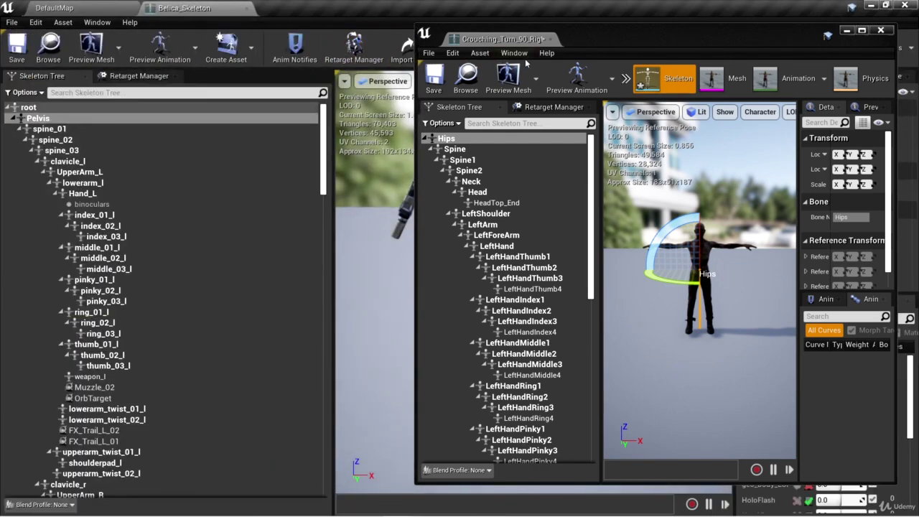
{"action": "left_click", "coordinate": [494, 40]}
{"action": "left_click_drag", "start_coordinate": [494, 40], "coordinate": [316, 8]}
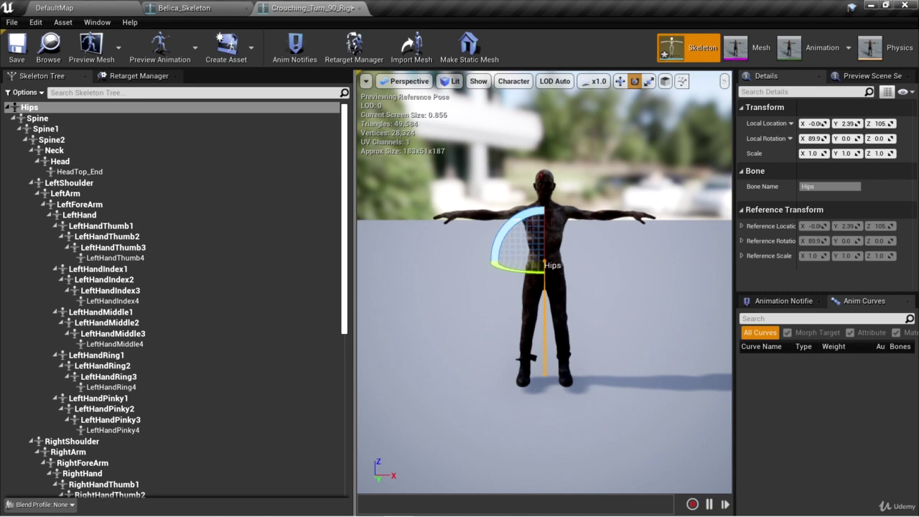
- Map the Humanoid rig's Pelvis node to the Hips bone for the Mixamo skeleton, leaving Root set to None
{"action": "left_click", "coordinate": [132, 77]}
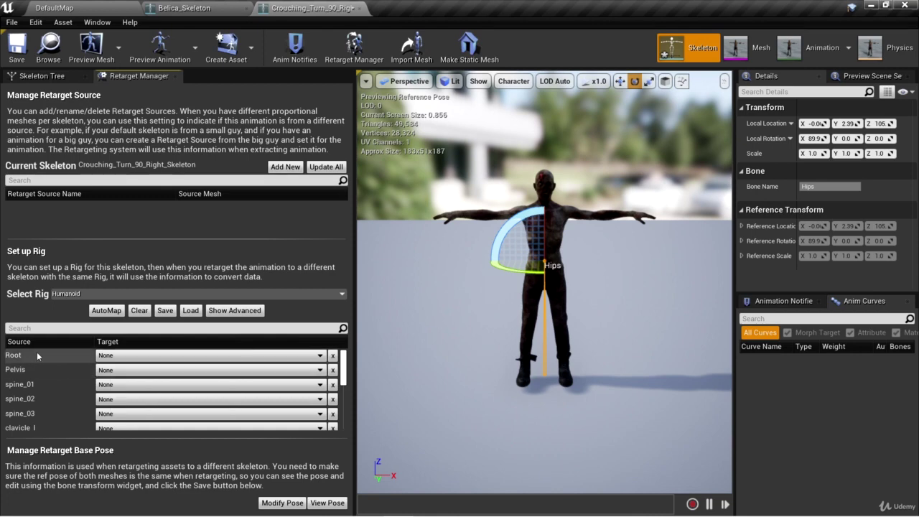
{"action": "left_click", "coordinate": [150, 372]}
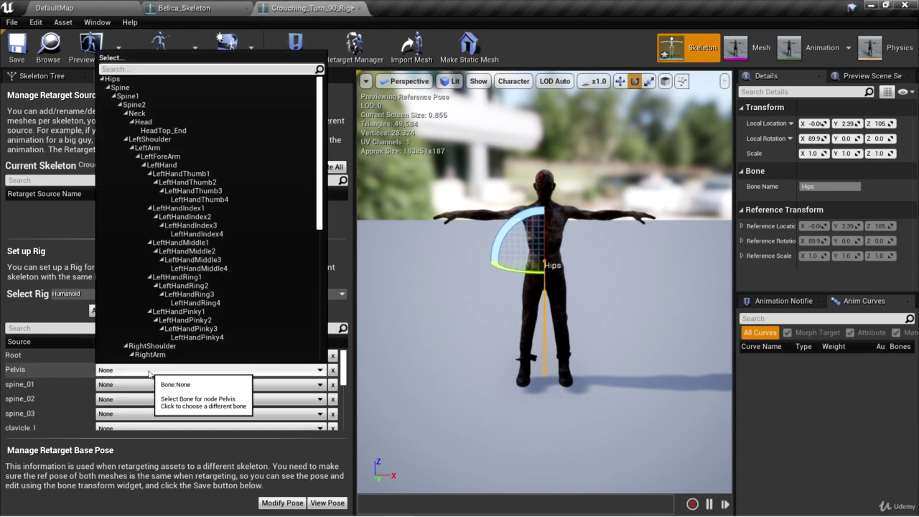
{"action": "left_click", "coordinate": [144, 79]}
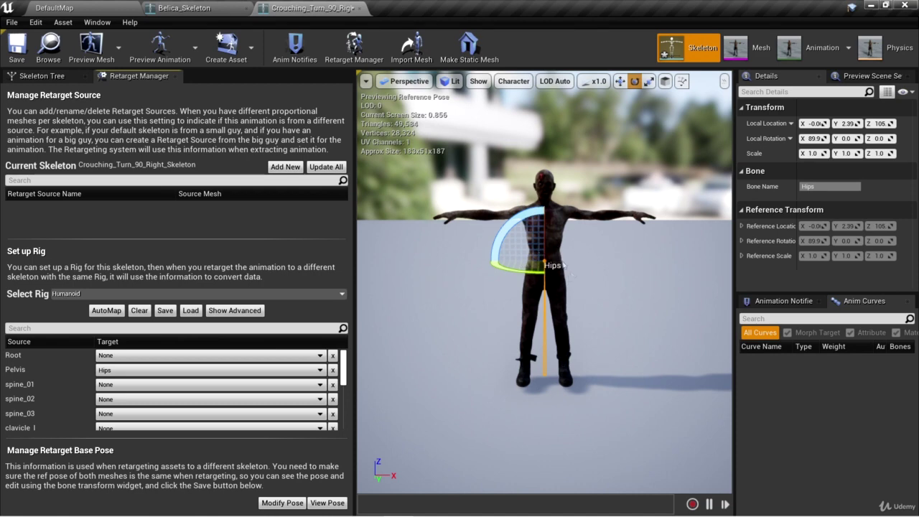
- Inspect the pelvis bone on Belica's skeleton, then return to the Mixamo skeleton's rig mapping
{"action": "left_click", "coordinate": [193, 10]}
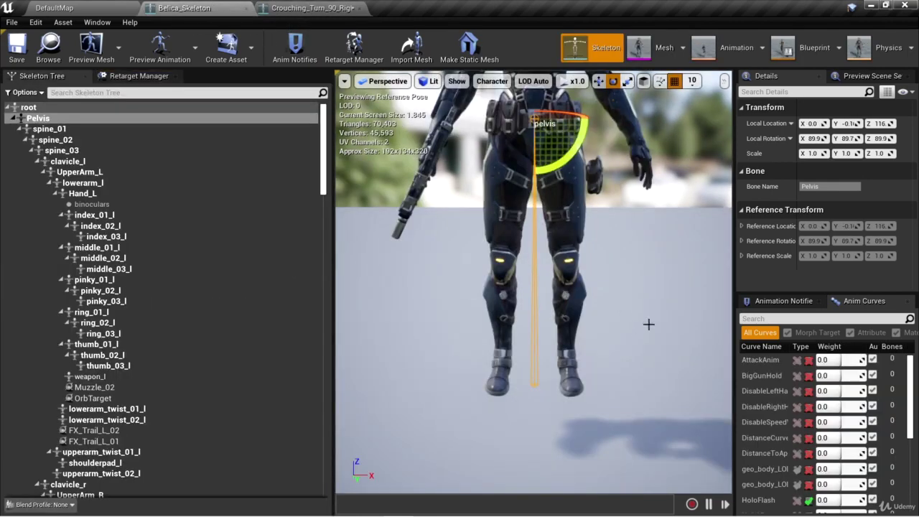
{"action": "middle_click_drag", "start_coordinate": [630, 328], "coordinate": [618, 215]}
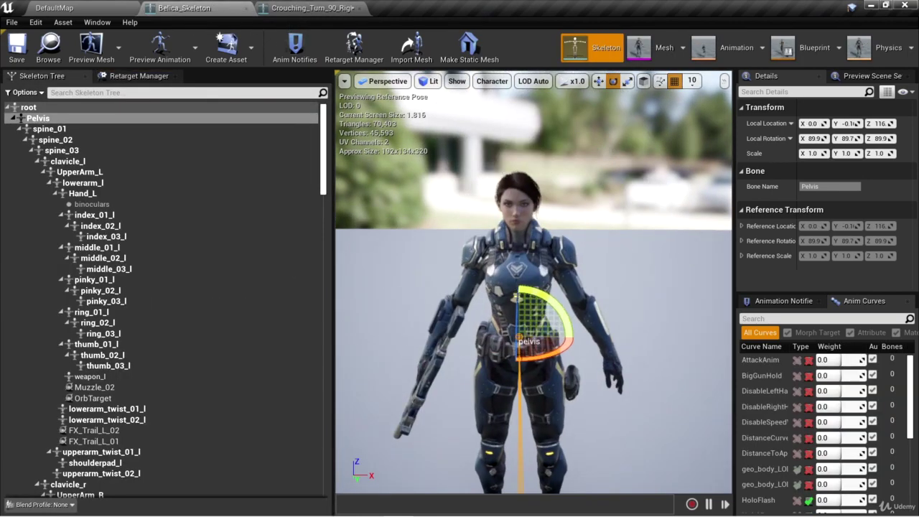
{"action": "left_click", "coordinate": [313, 10]}
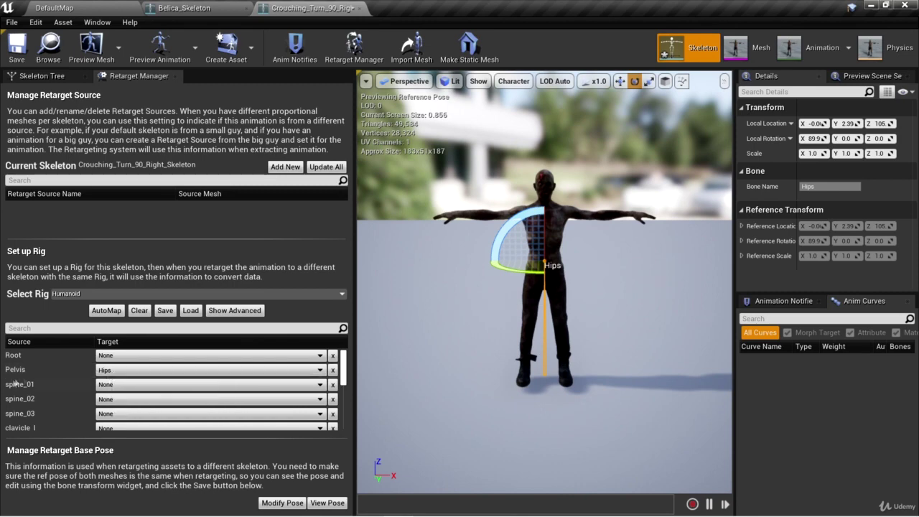
- Map the rig's spine_01, spine_02 and spine_03 nodes to the Spine, Spine1 and Spine2 bones
{"action": "left_click", "coordinate": [117, 386]}
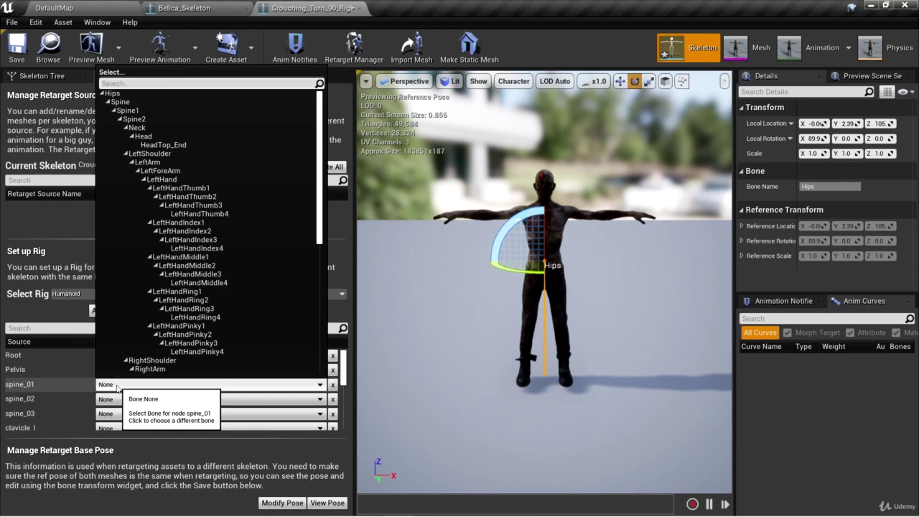
{"action": "left_click", "coordinate": [120, 102]}
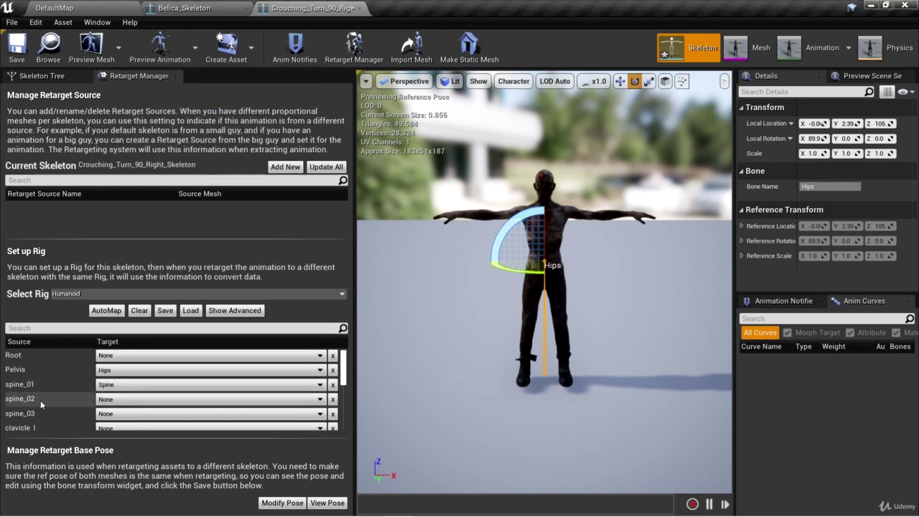
{"action": "left_click", "coordinate": [117, 399]}
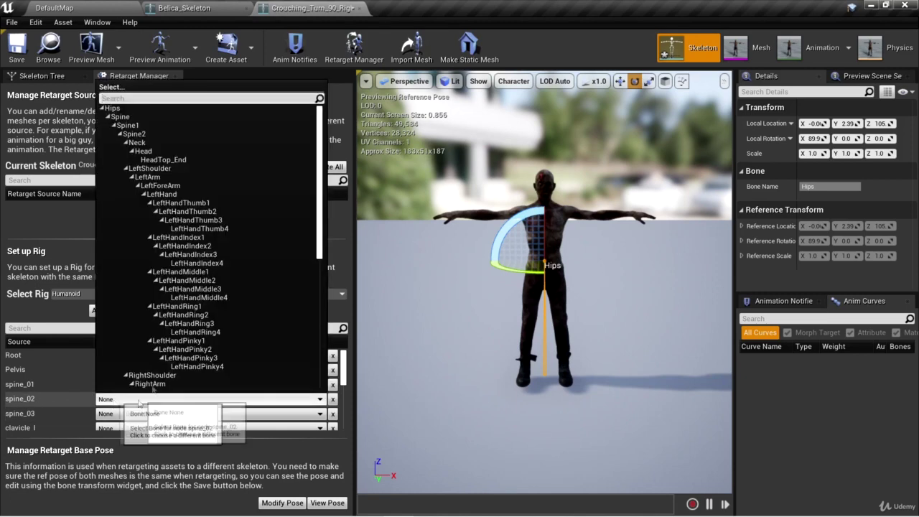
{"action": "left_click", "coordinate": [130, 125]}
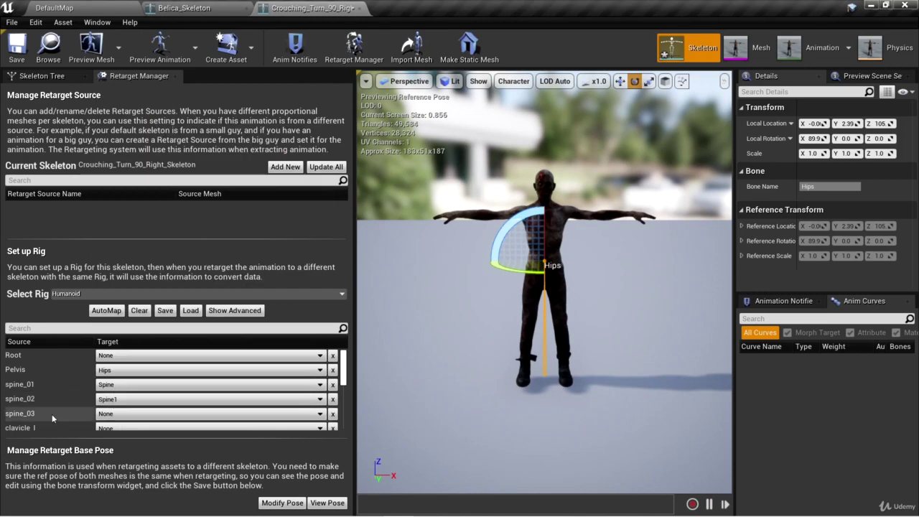
{"action": "left_click", "coordinate": [115, 415]}
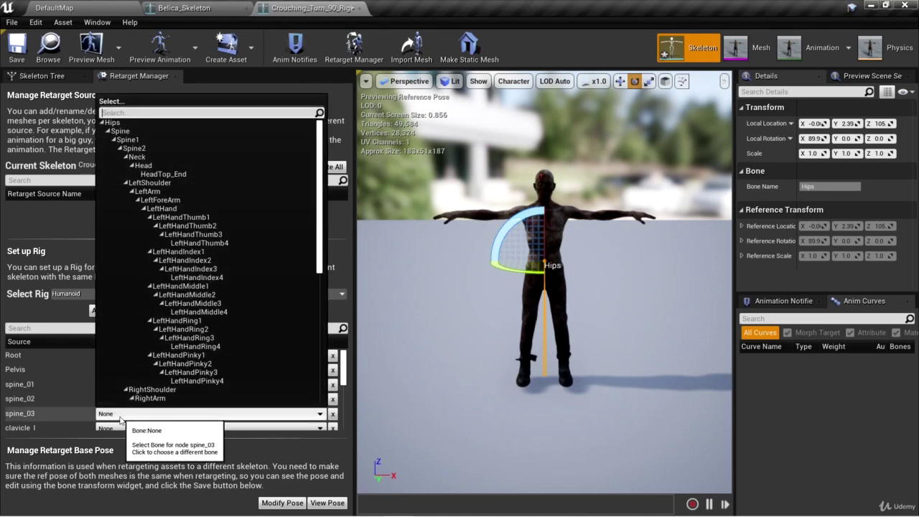
{"action": "left_click", "coordinate": [156, 150]}
- Map the rig's clavicle_l node to the LeftShoulder bone and UpperArm_L to LeftArm
{"action": "scroll", "coordinate": [64, 410], "scroll_direction": "down", "scroll_amount": 1}
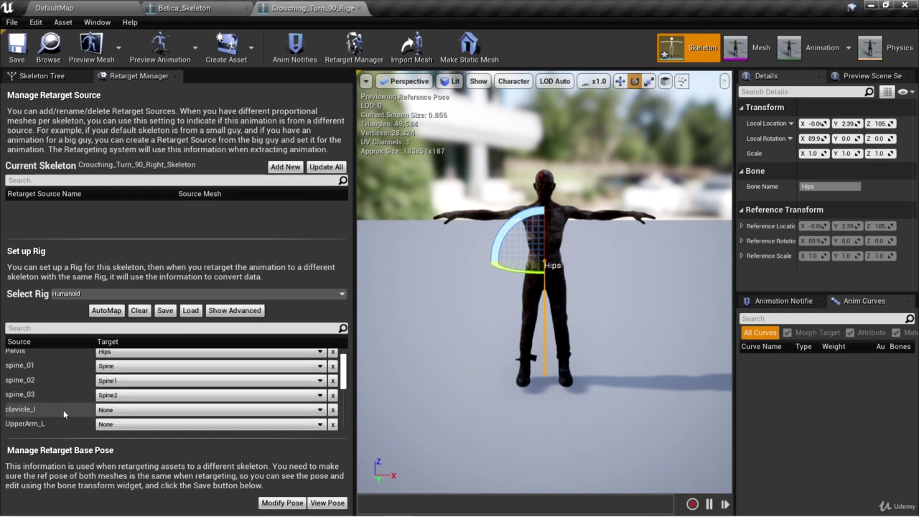
{"action": "left_click", "coordinate": [144, 410]}
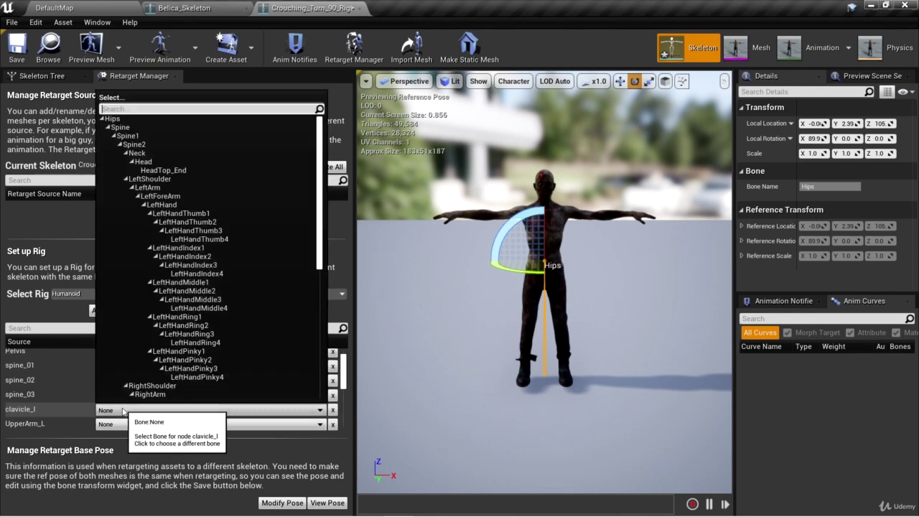
{"action": "left_click", "coordinate": [171, 181]}
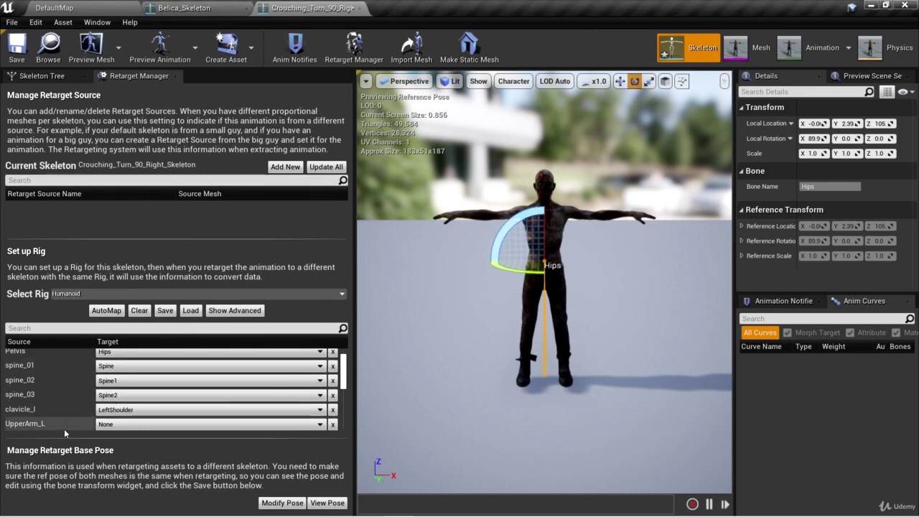
{"action": "left_click", "coordinate": [144, 425]}
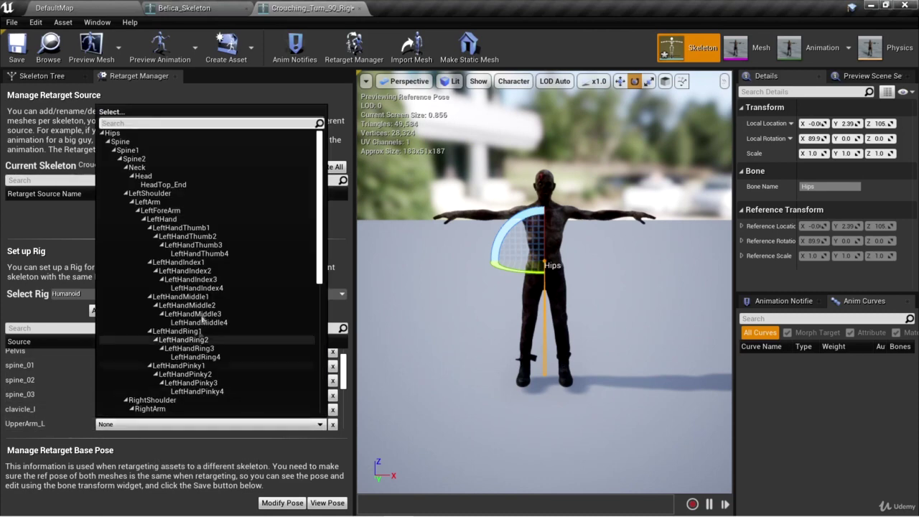
{"action": "left_click", "coordinate": [178, 205]}
- Map the rig's lowerarm_l node to the LeftForeArm bone and Hand_L to LeftHand
{"action": "scroll", "coordinate": [180, 388], "scroll_direction": "down", "scroll_amount": 3}
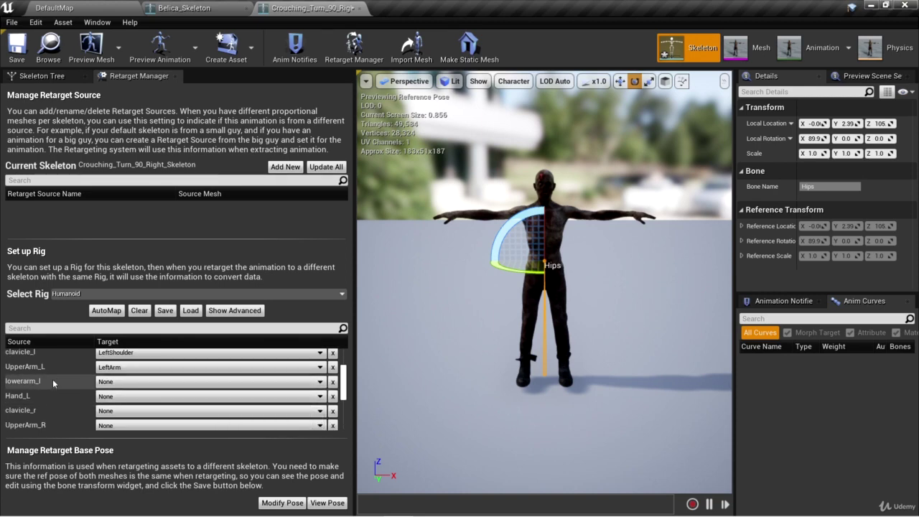
{"action": "left_click", "coordinate": [107, 383]}
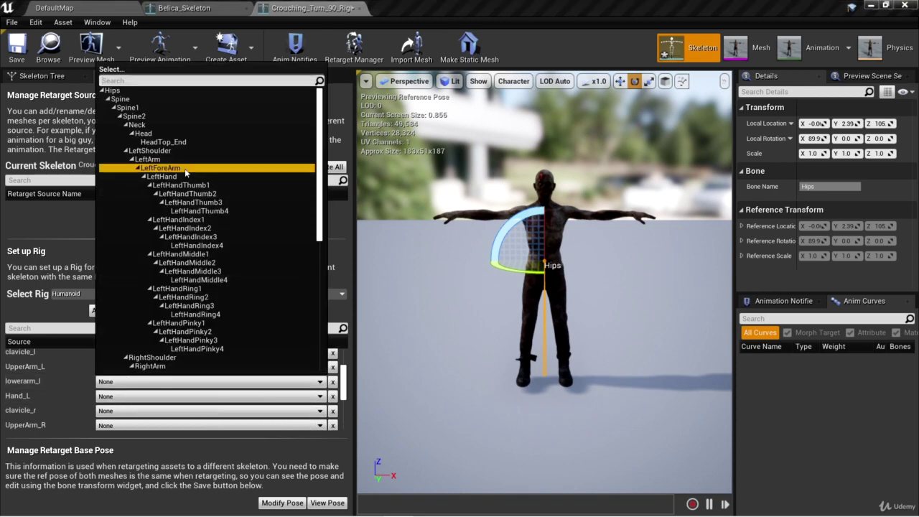
{"action": "left_click", "coordinate": [160, 168]}
{"action": "left_click", "coordinate": [126, 397]}
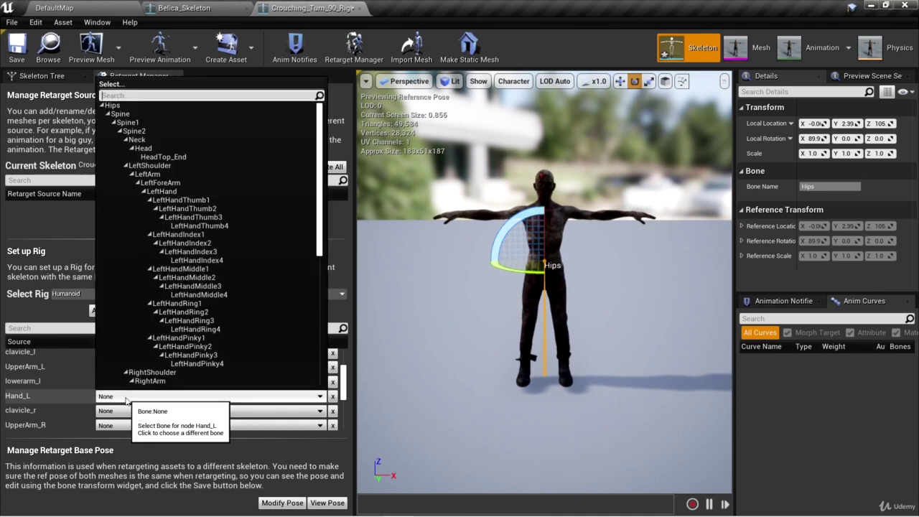
{"action": "left_click", "coordinate": [154, 189]}
- Map the rig's clavicle_r node to the RightShoulder bone and UpperArm_R to RightArm
{"action": "scroll", "coordinate": [55, 393], "scroll_direction": "down", "scroll_amount": 1}
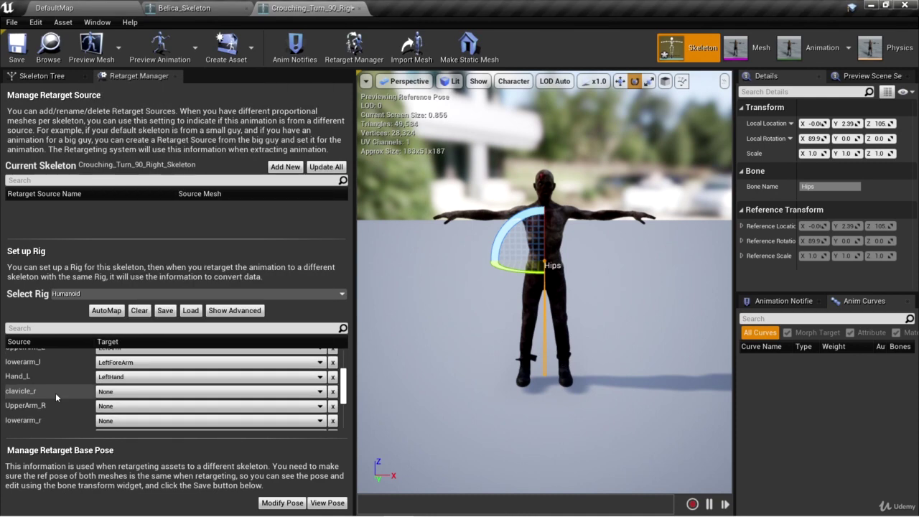
{"action": "left_click", "coordinate": [115, 391]}
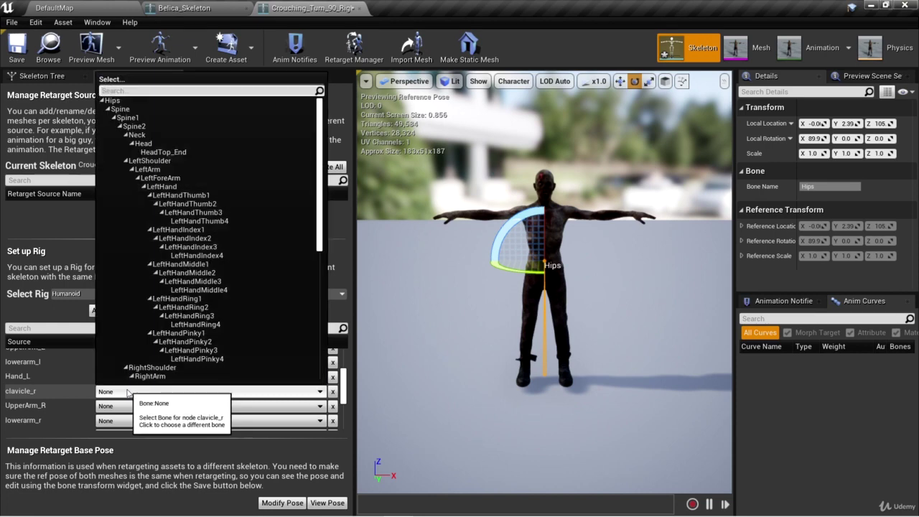
{"action": "left_click", "coordinate": [177, 367]}
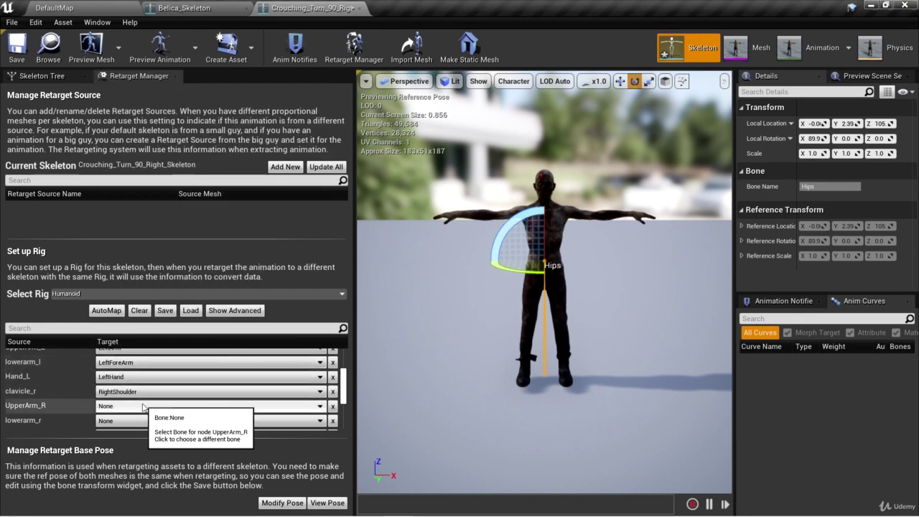
{"action": "left_click", "coordinate": [143, 407]}
{"action": "left_click", "coordinate": [151, 390]}
- Map the rig's lowerarm_r node to the RightForeArm bone and Hand_R to RightHand
{"action": "scroll", "coordinate": [139, 406], "scroll_direction": "down", "scroll_amount": 1}
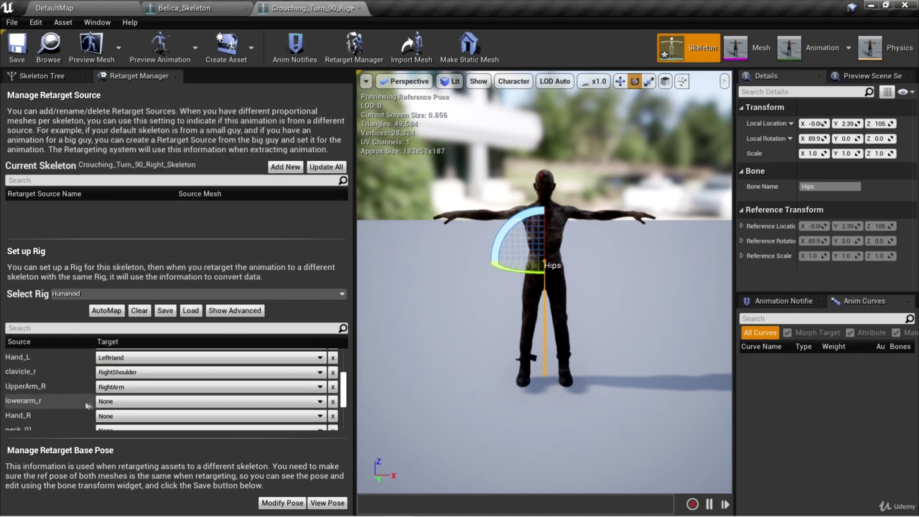
{"action": "left_click", "coordinate": [140, 405]}
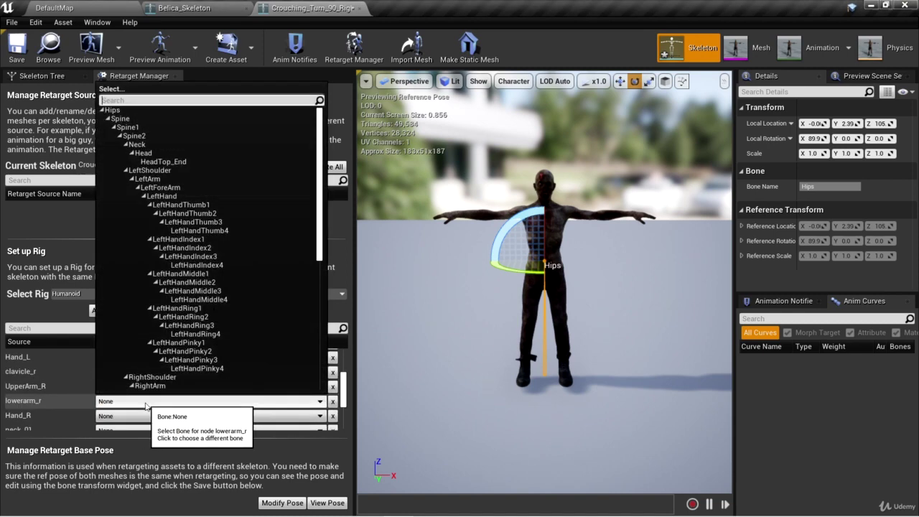
{"action": "scroll", "coordinate": [176, 380], "scroll_direction": "down", "scroll_amount": 1}
{"action": "left_click", "coordinate": [163, 375]}
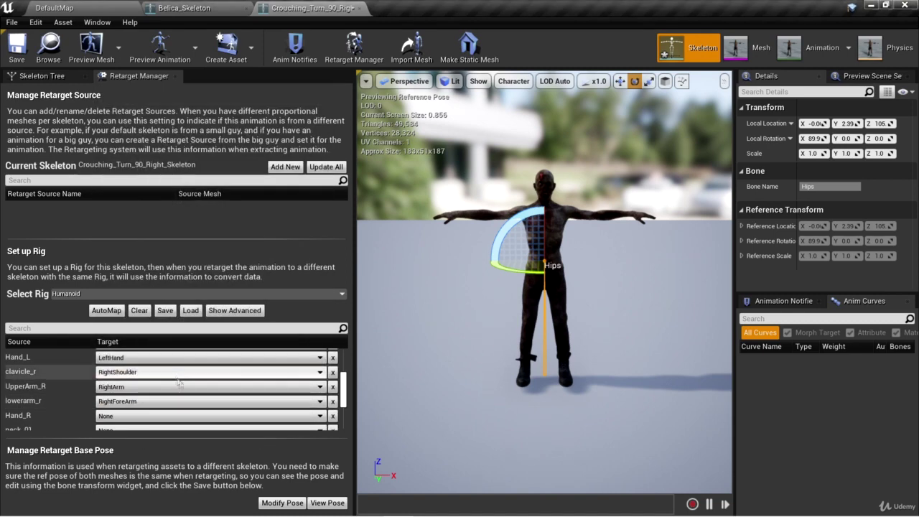
{"action": "left_click", "coordinate": [177, 417]}
{"action": "scroll", "coordinate": [179, 381], "scroll_direction": "down", "scroll_amount": 1}
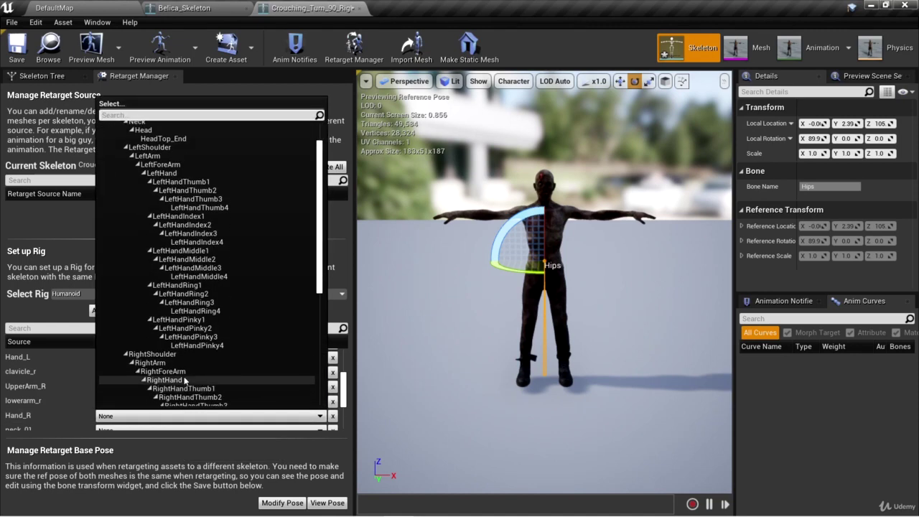
{"action": "left_click", "coordinate": [186, 381]}
- Map the rig's neck_01 node to the Neck bone and the head node to HeadTop_End
{"action": "scroll", "coordinate": [216, 381], "scroll_direction": "down", "scroll_amount": 2}
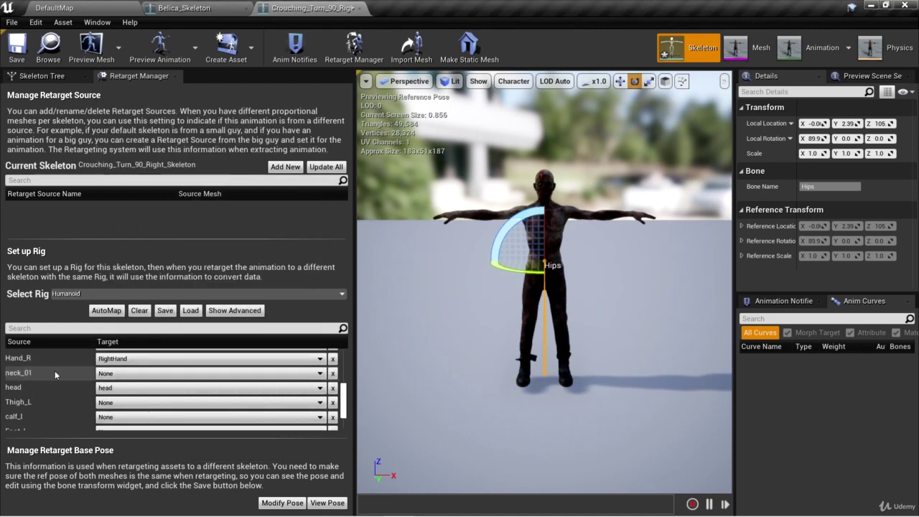
{"action": "left_click", "coordinate": [115, 374]}
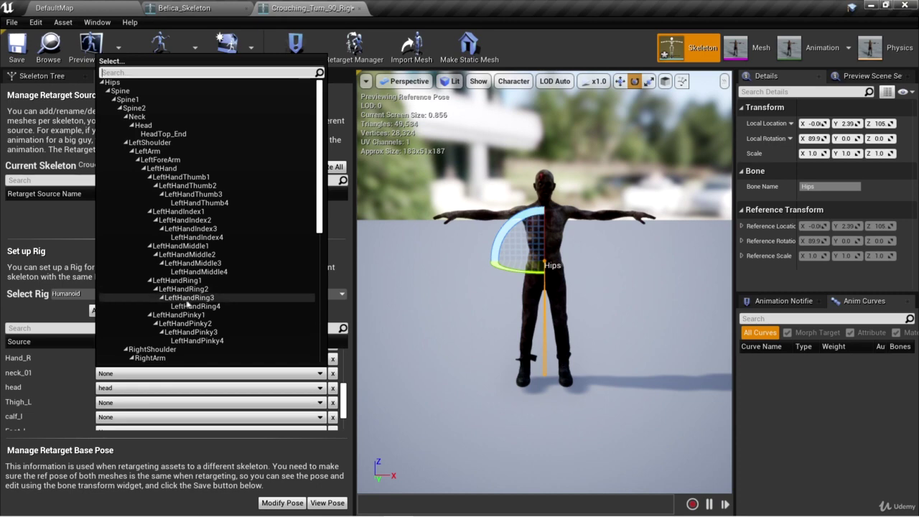
{"action": "left_click", "coordinate": [153, 116]}
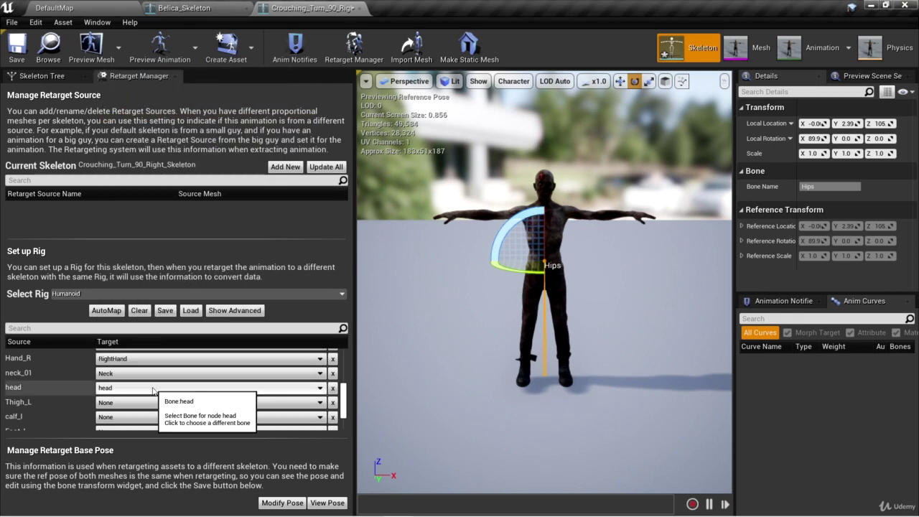
{"action": "left_click", "coordinate": [153, 389]}
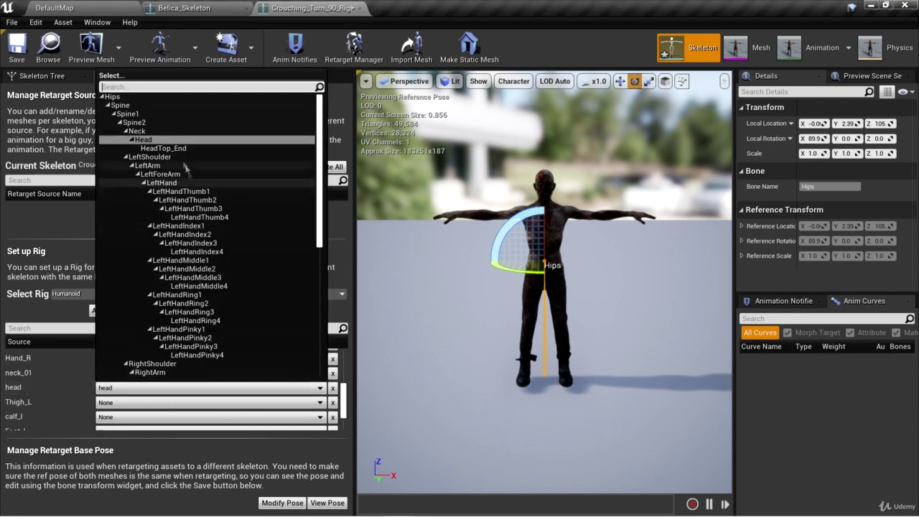
{"action": "left_click", "coordinate": [164, 148]}
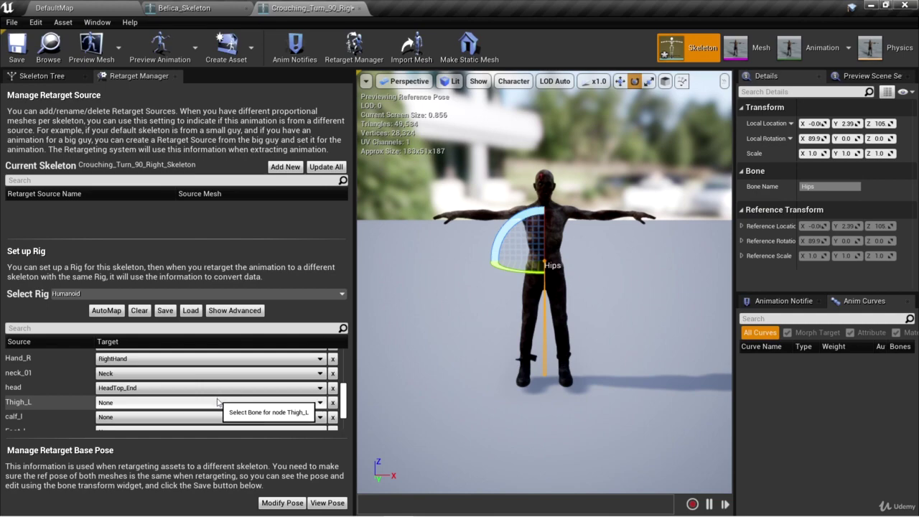
- Map the rig's Thigh_L node to the LeftUpLeg bone and calf_l to LeftLeg
{"action": "left_click", "coordinate": [217, 403]}
{"action": "left_click_drag", "start_coordinate": [320, 161], "coordinate": [337, 307]}
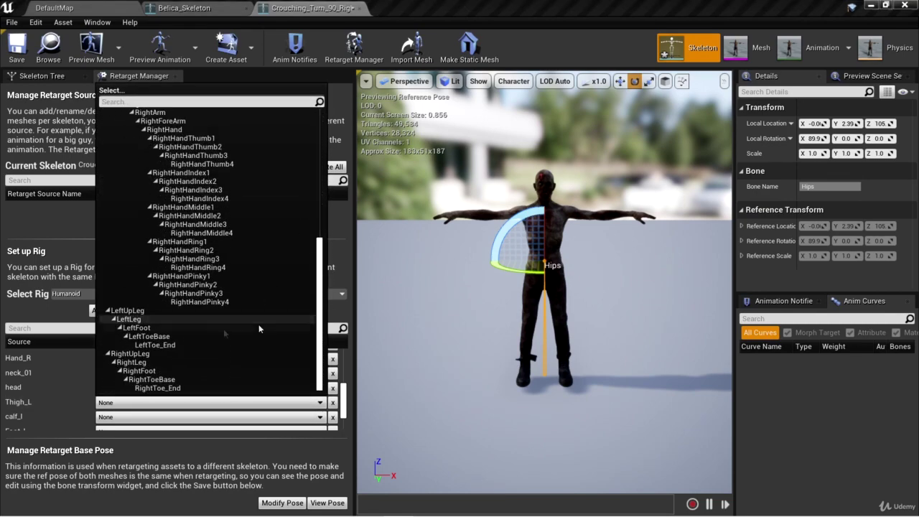
{"action": "left_click", "coordinate": [142, 311]}
{"action": "scroll", "coordinate": [211, 386], "scroll_direction": "down", "scroll_amount": 1}
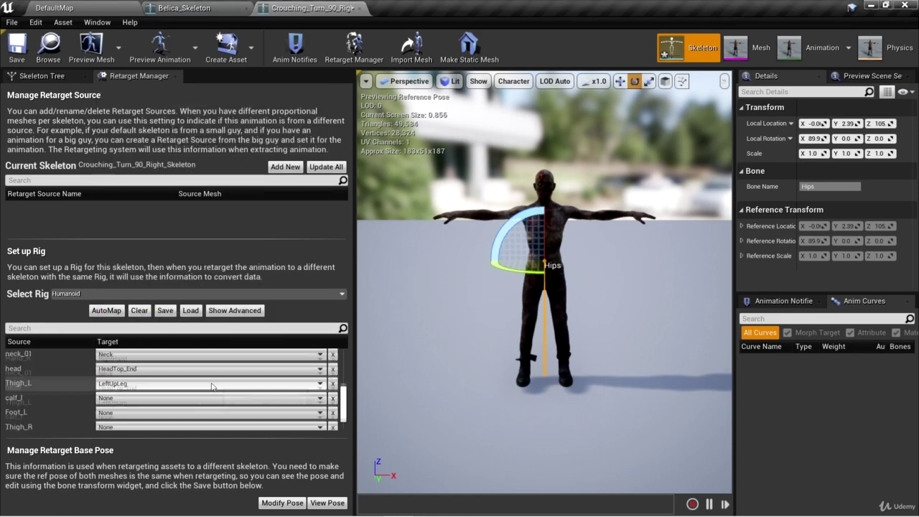
{"action": "left_click", "coordinate": [154, 398]}
{"action": "left_click_drag", "start_coordinate": [321, 245], "coordinate": [340, 395]}
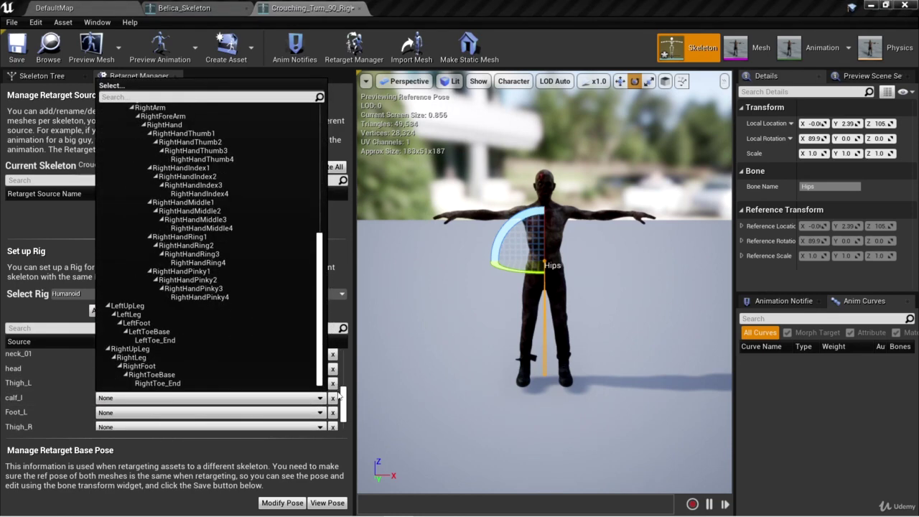
{"action": "left_click", "coordinate": [161, 315]}
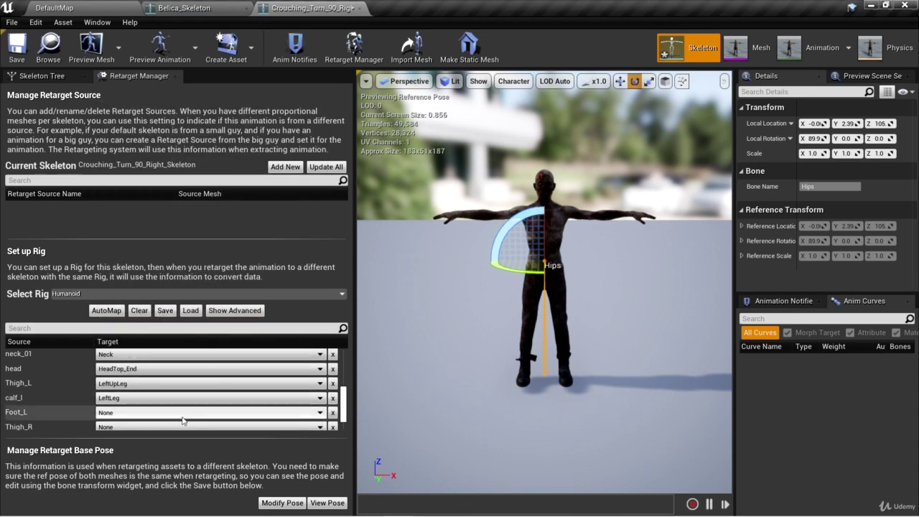
- Map the rig's Foot_L node to the LeftFoot bone of the Mixamo skeleton
{"action": "left_click", "coordinate": [158, 415]}
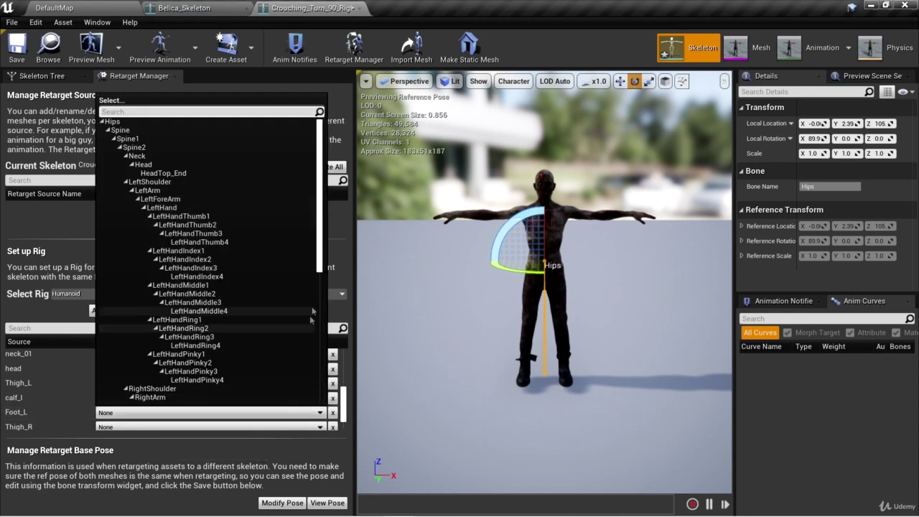
{"action": "scroll", "coordinate": [321, 393], "scroll_direction": "down", "scroll_amount": 10}
{"action": "scroll", "coordinate": [321, 393], "scroll_direction": "down", "scroll_amount": 1}
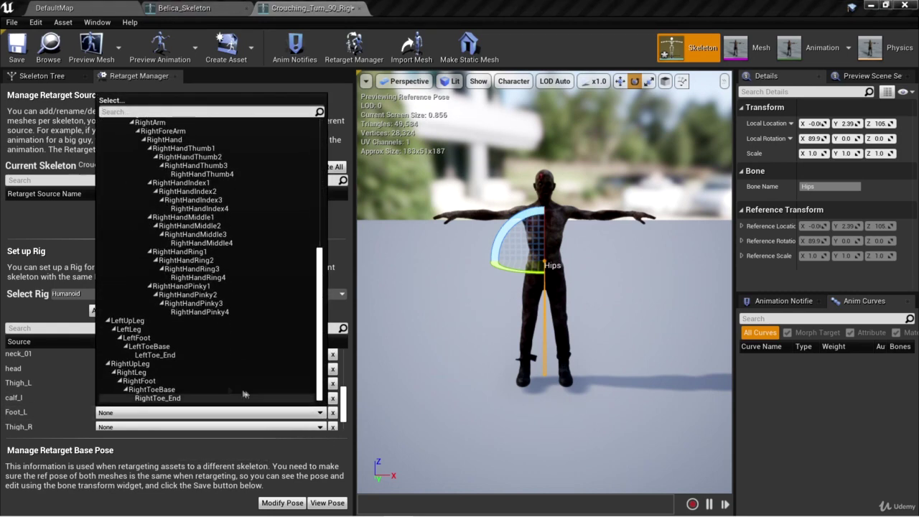
{"action": "left_click", "coordinate": [143, 339]}
- Map the rig's Thigh_R node to the RightUpLeg bone and calf_r to RightLeg
{"action": "scroll", "coordinate": [185, 394], "scroll_direction": "down", "scroll_amount": 1}
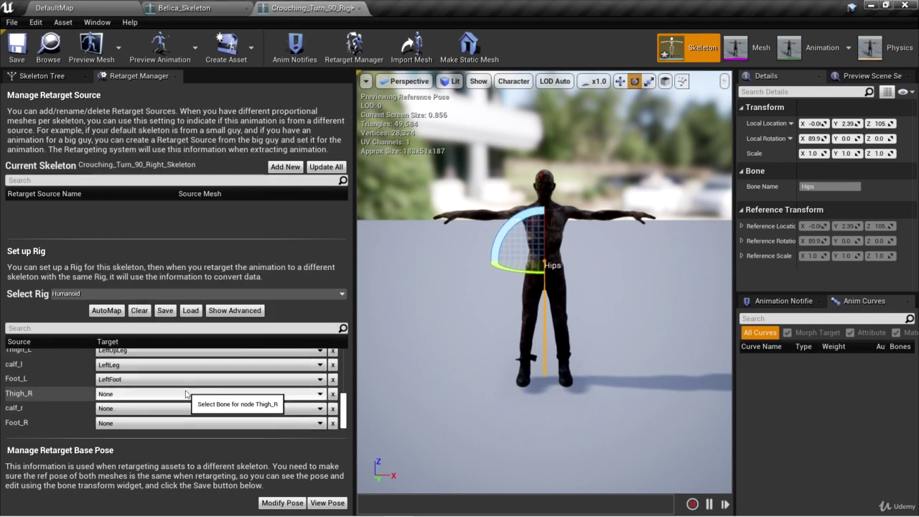
{"action": "left_click", "coordinate": [185, 394]}
{"action": "scroll", "coordinate": [257, 370], "scroll_direction": "down", "scroll_amount": 10}
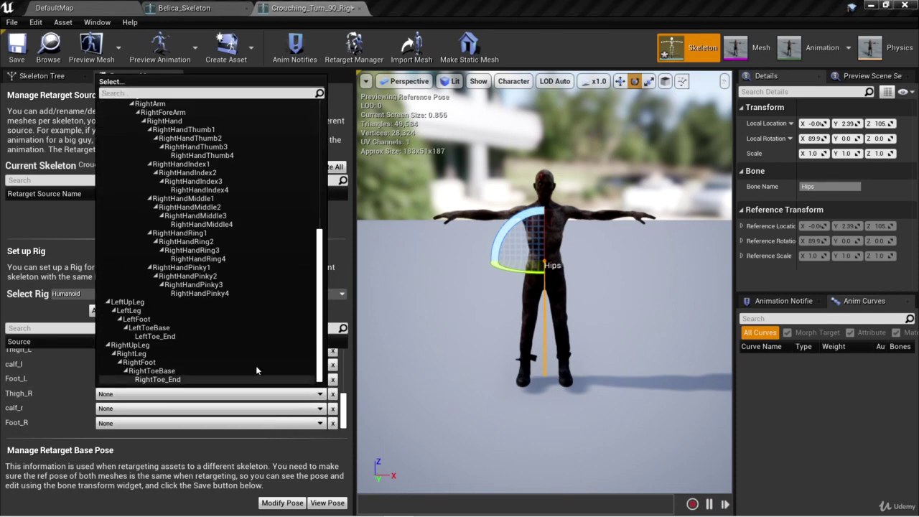
{"action": "left_click", "coordinate": [137, 345]}
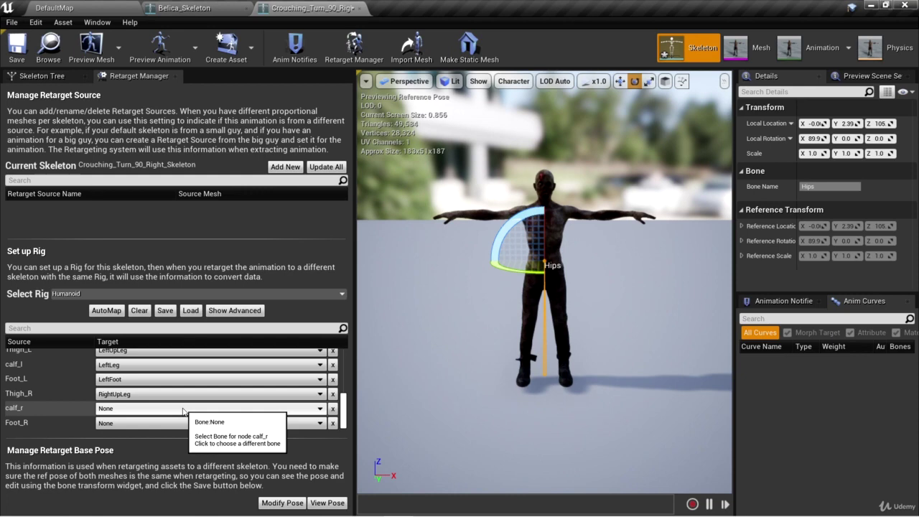
{"action": "left_click", "coordinate": [184, 409]}
{"action": "scroll", "coordinate": [273, 386], "scroll_direction": "down", "scroll_amount": 10}
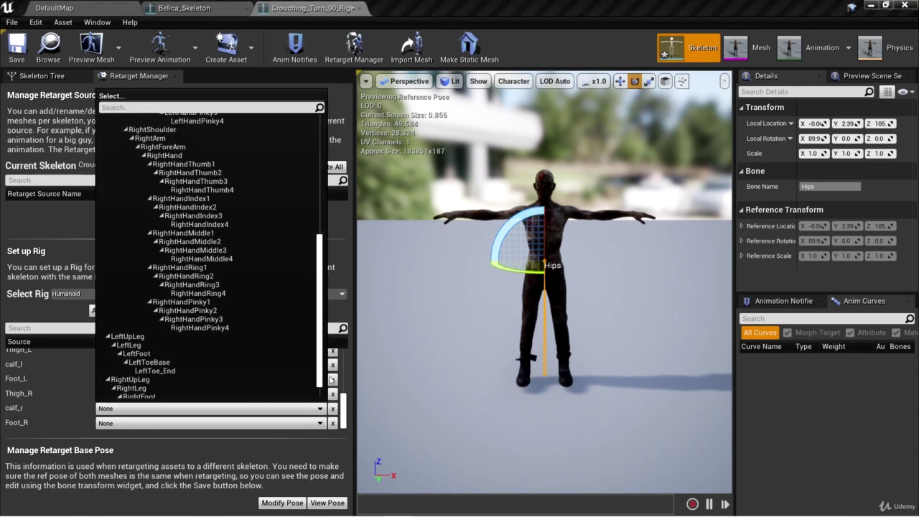
{"action": "left_click", "coordinate": [159, 368]}
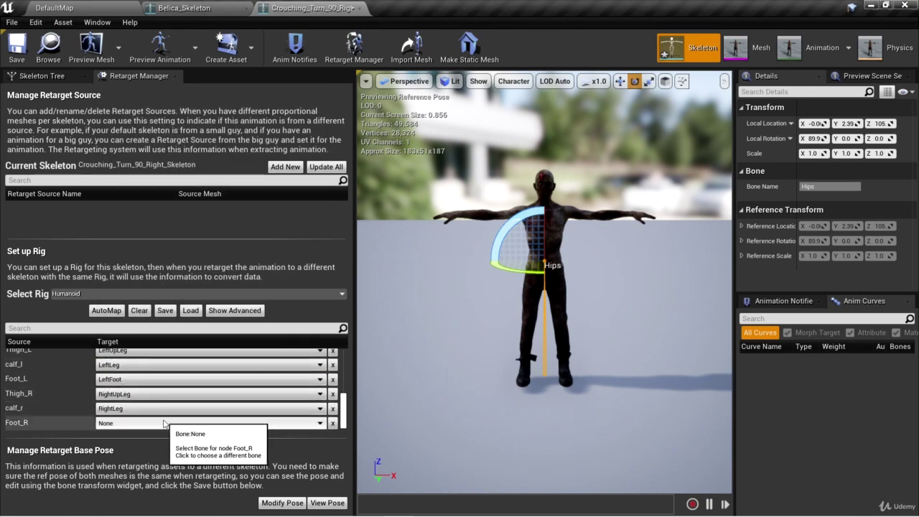
- Map the rig's Foot_R node to the RightFoot bone of the Mixamo skeleton
{"action": "left_click", "coordinate": [164, 424]}
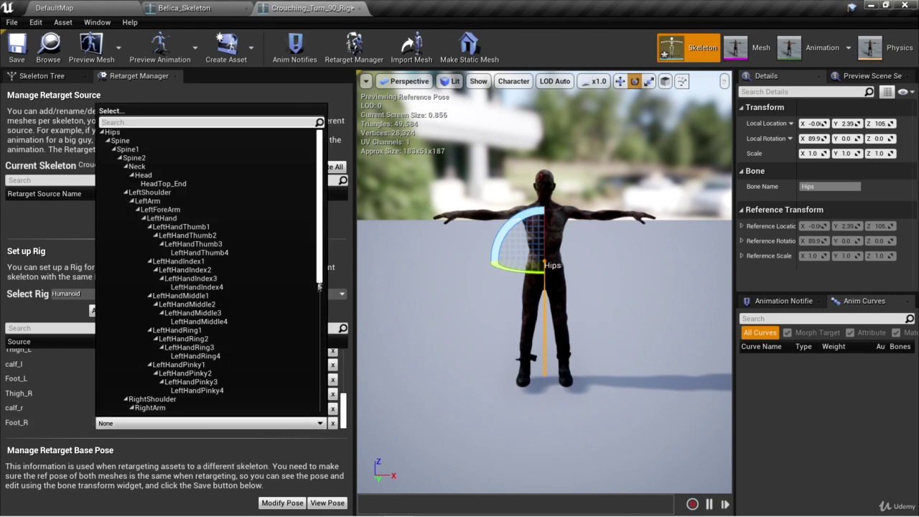
{"action": "scroll", "coordinate": [316, 402], "scroll_direction": "down", "scroll_amount": 10}
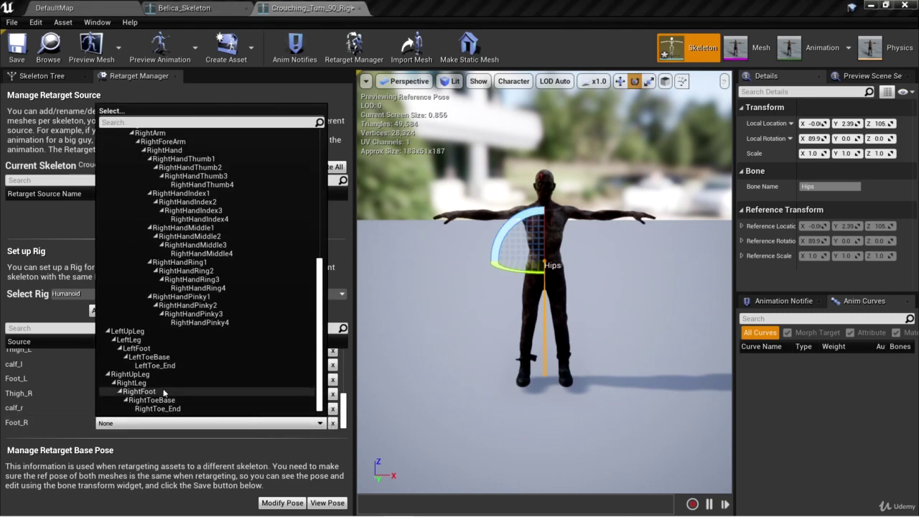
{"action": "left_click", "coordinate": [215, 392]}
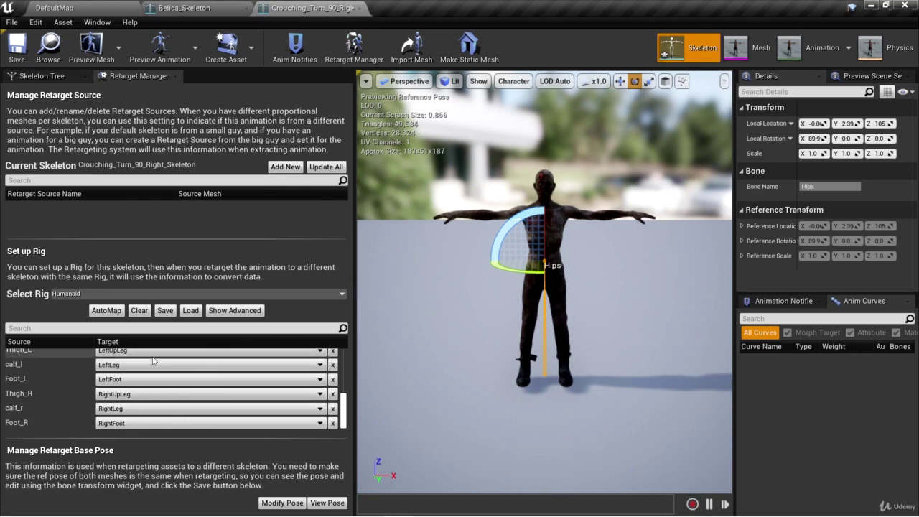
{"action": "mouse_move", "coordinate": [344, 415]}
{"action": "left_mouse_down"}
{"action": "mouse_move", "coordinate": [348, 362]}
{"action": "mouse_move", "coordinate": [352, 427]}
{"action": "left_mouse_up"}
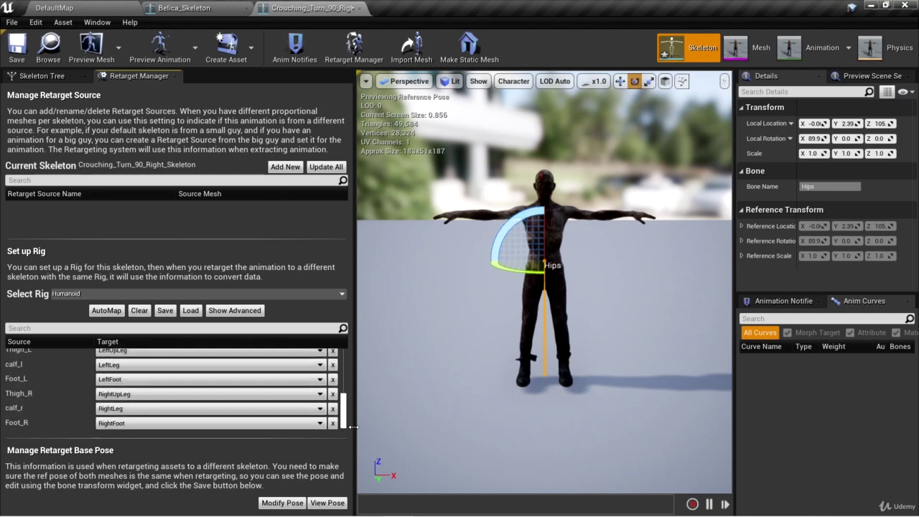
- Show the rig's advanced nodes and map index_01_l, index_02_l and index_03_l to LeftHandIndex1, LeftHandIndex2 and LeftHandIndex3
{"action": "left_click", "coordinate": [243, 311]}
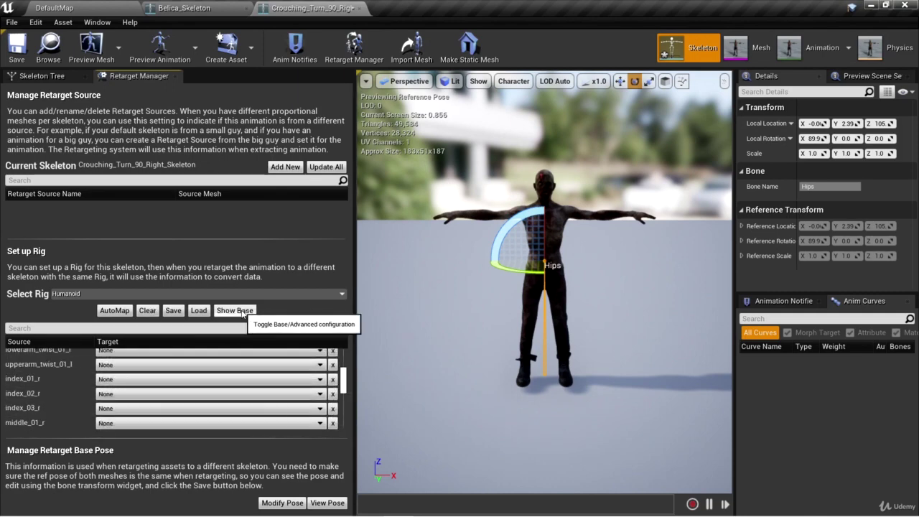
{"action": "left_click_drag", "start_coordinate": [344, 379], "coordinate": [345, 361]}
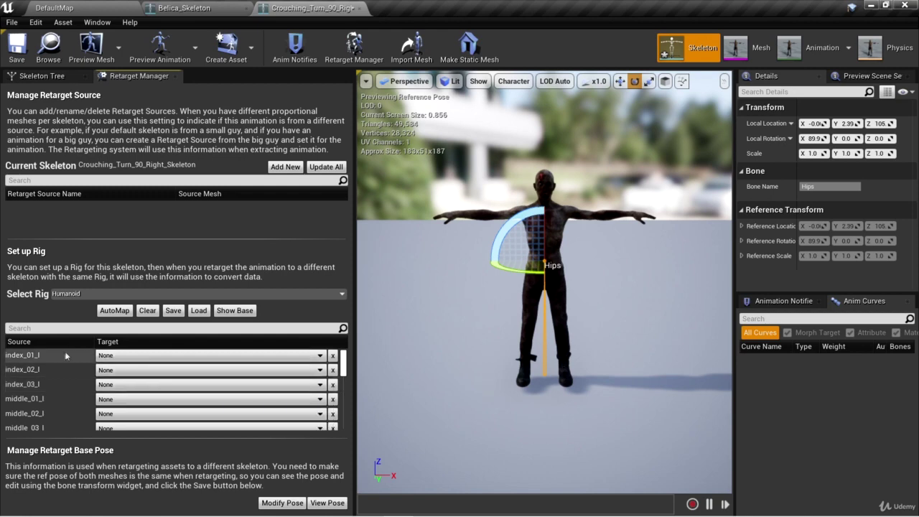
{"action": "left_click", "coordinate": [127, 358]}
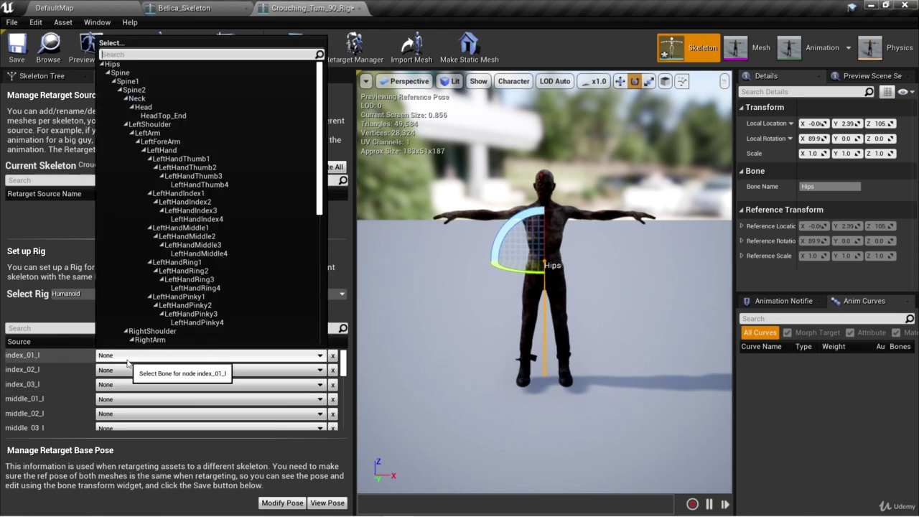
{"action": "left_click", "coordinate": [180, 193]}
{"action": "left_click", "coordinate": [127, 370]}
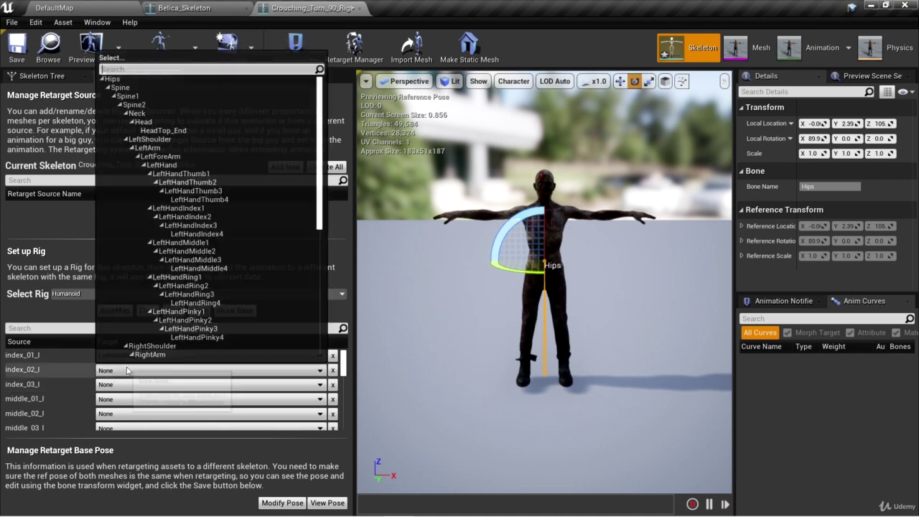
{"action": "left_click", "coordinate": [197, 219]}
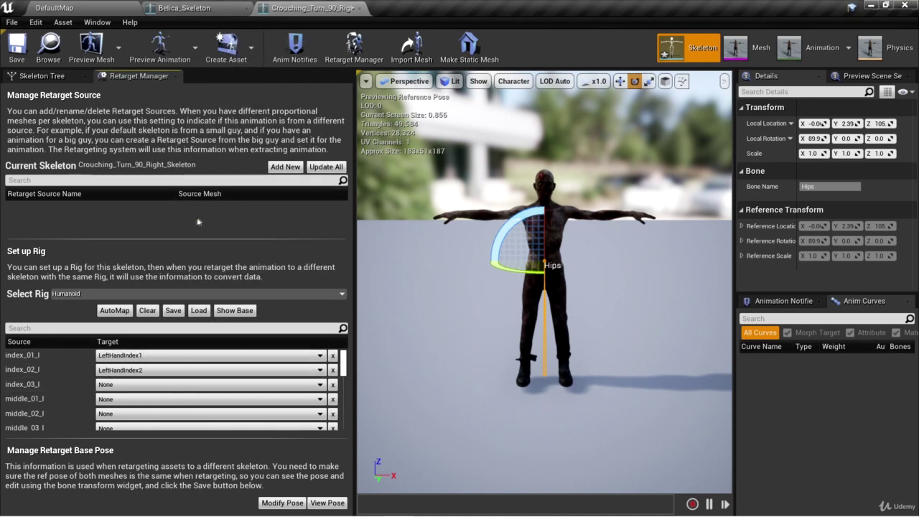
{"action": "left_click", "coordinate": [176, 385]}
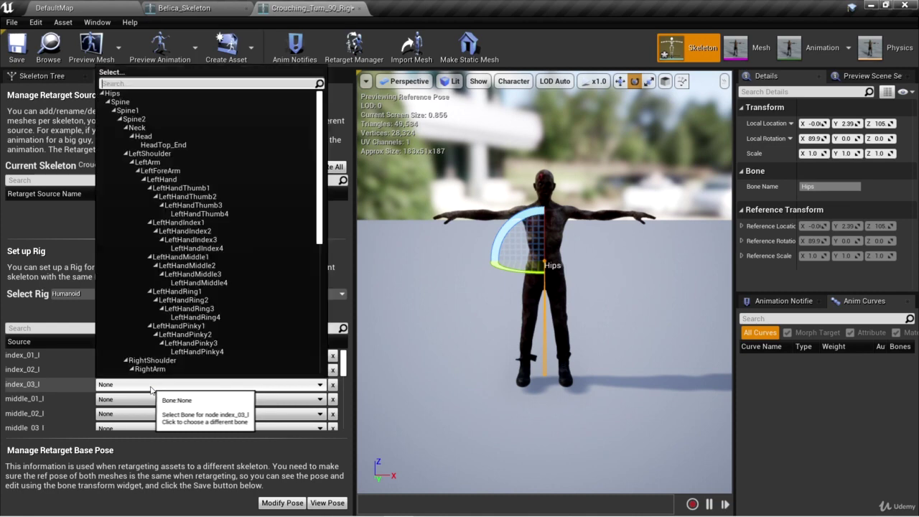
{"action": "left_click", "coordinate": [215, 240]}
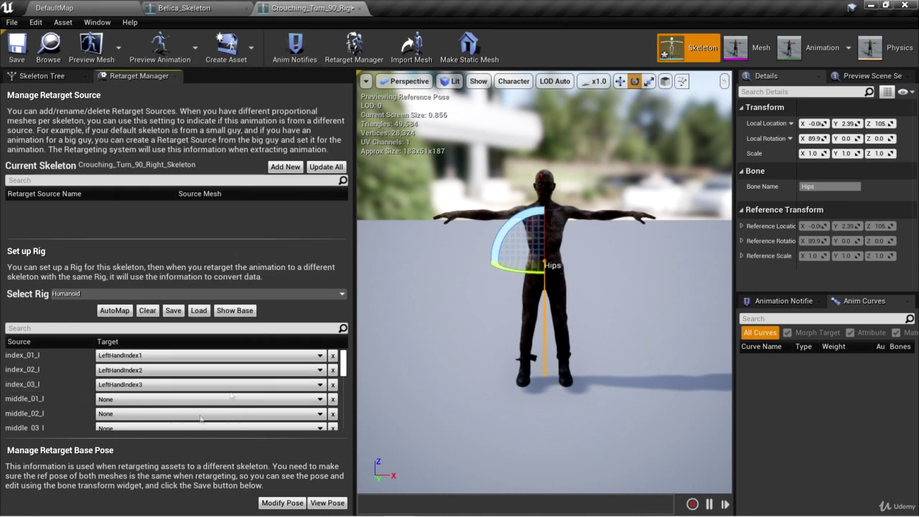
- Map the rig's middle_01_l, middle_02_l and middle_03_l nodes to LeftHandMiddle1, LeftHandMiddle2 and LeftHandMiddle3
{"action": "left_click", "coordinate": [164, 389]}
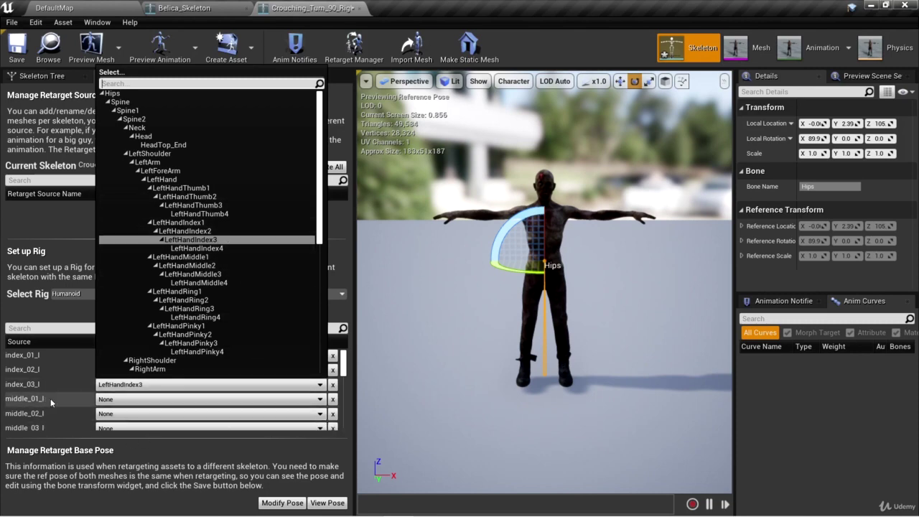
{"action": "left_click", "coordinate": [119, 400]}
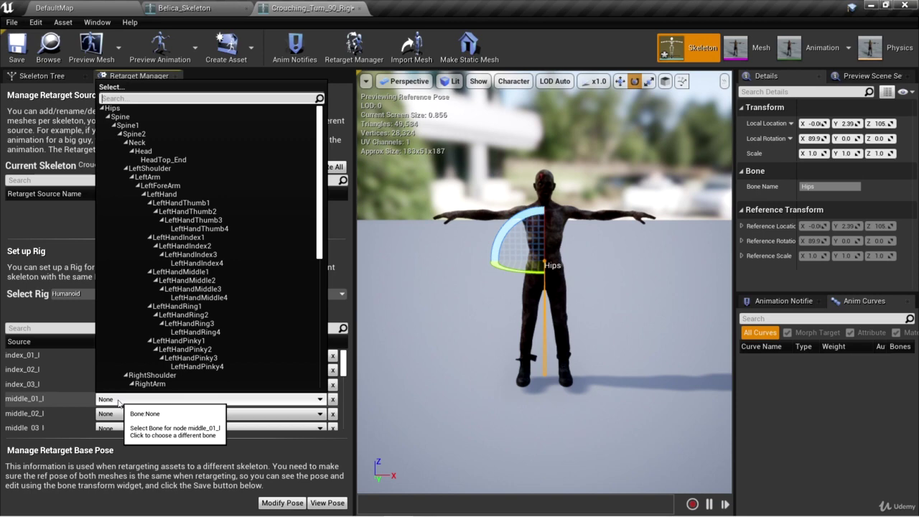
{"action": "left_click", "coordinate": [181, 271]}
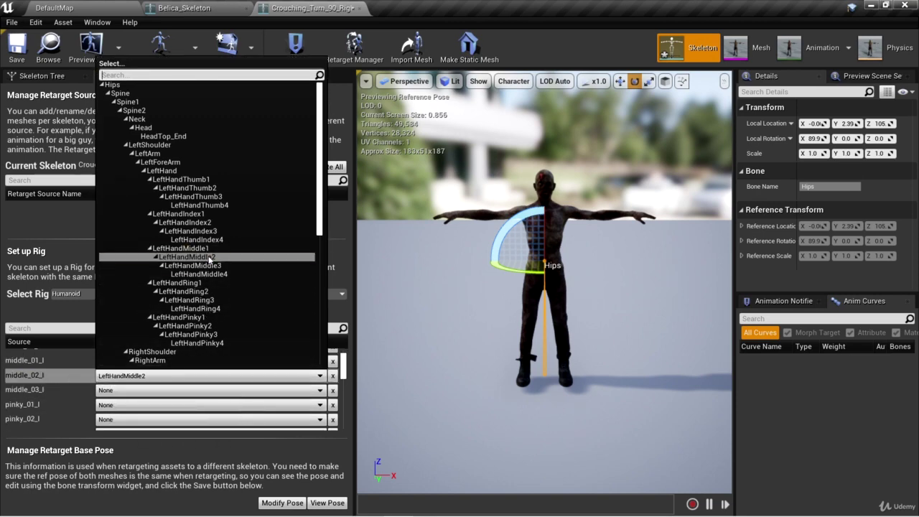
{"action": "left_click", "coordinate": [122, 390]}
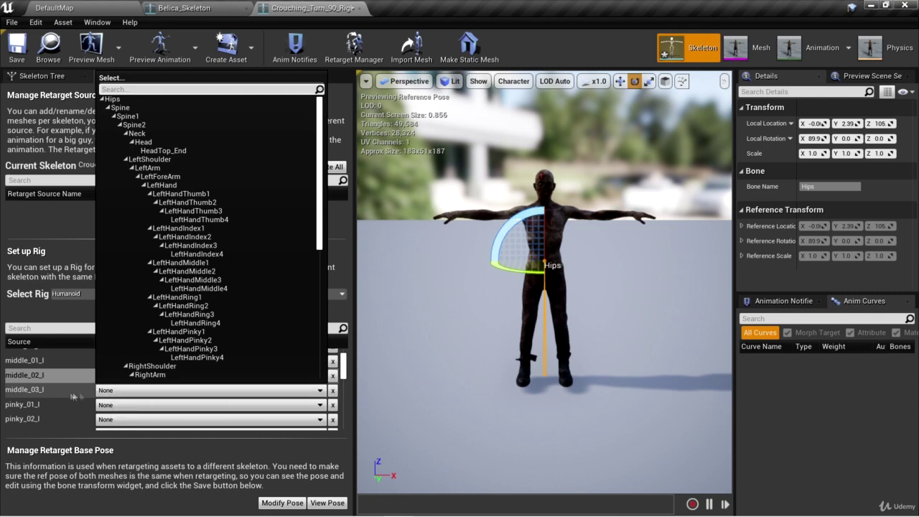
{"action": "left_click", "coordinate": [225, 286]}
- Map the rig's pinky_01_l, pinky_02_l and pinky_03_l nodes to LeftHandPinky1, LeftHandPinky2 and LeftHandPinky3
{"action": "scroll", "coordinate": [153, 386], "scroll_direction": "down", "scroll_amount": 1}
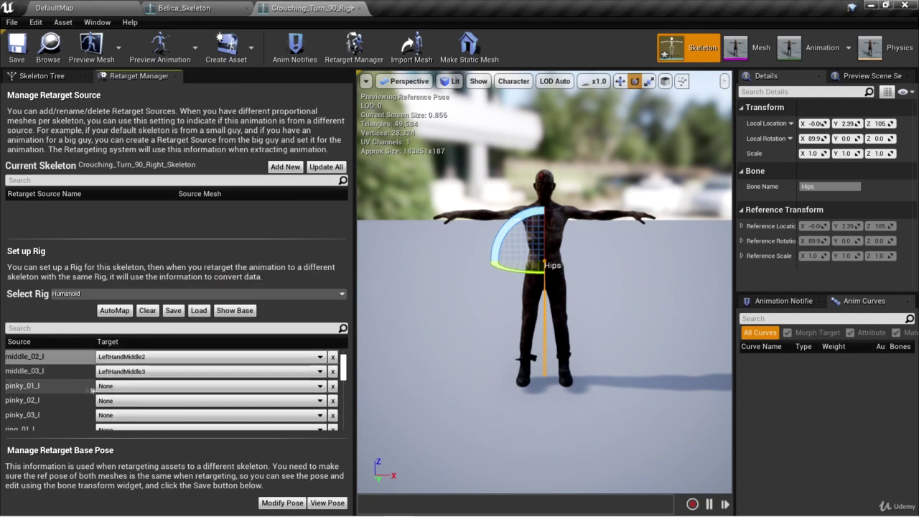
{"action": "left_click", "coordinate": [130, 390]}
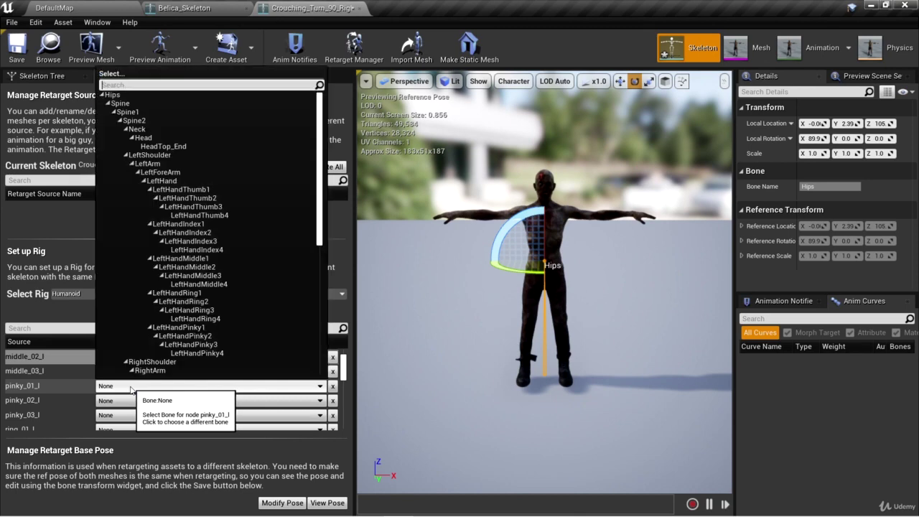
{"action": "left_click", "coordinate": [188, 327]}
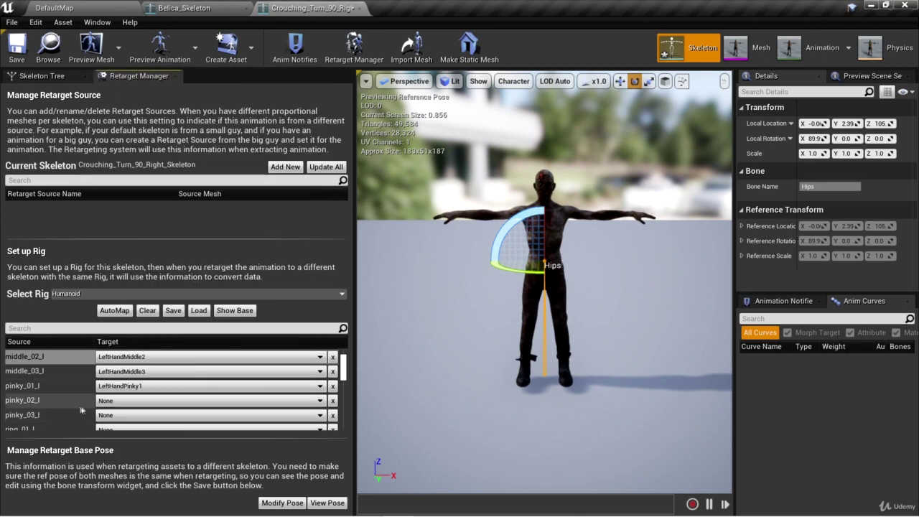
{"action": "left_click", "coordinate": [144, 400]}
{"action": "left_click", "coordinate": [188, 350]}
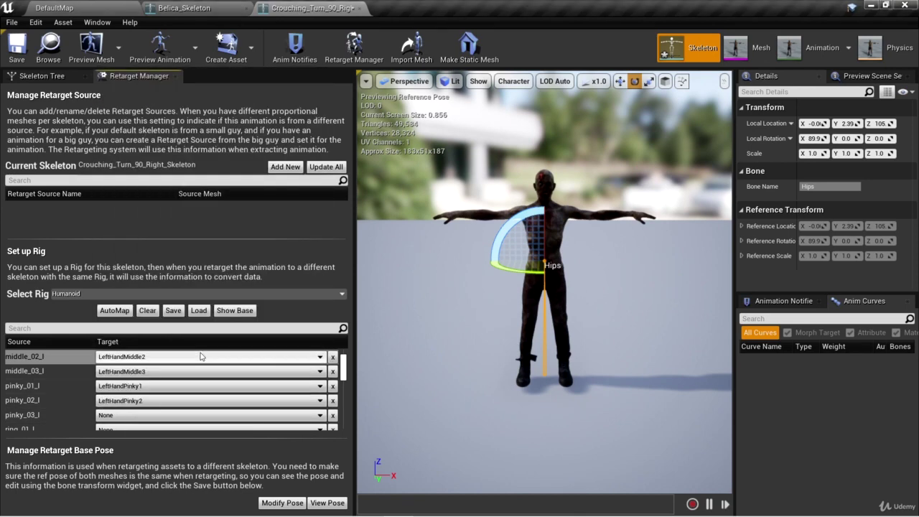
{"action": "left_click", "coordinate": [132, 417]}
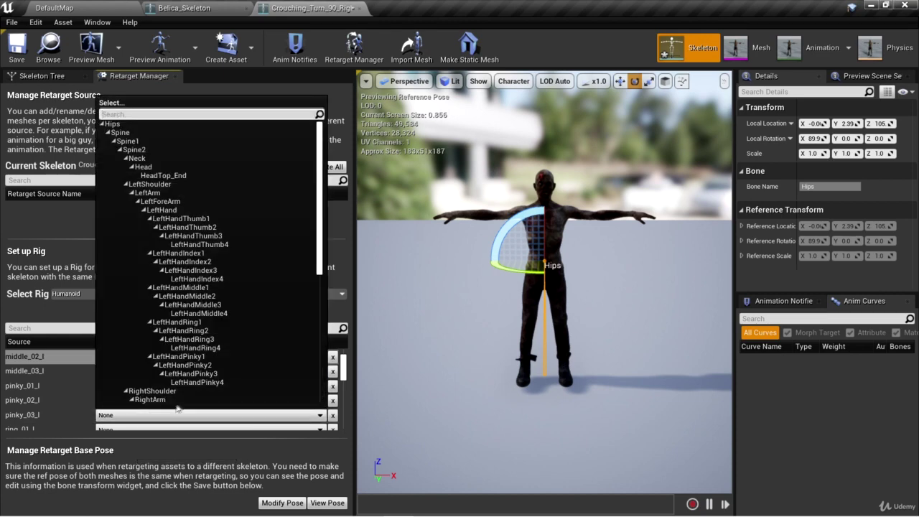
{"action": "left_click", "coordinate": [201, 374]}
- Map the rig's ring_01_l, ring_02_l and ring_03_l nodes to LeftHandRing1, LeftHandRing2 and LeftHandRing3
{"action": "scroll", "coordinate": [257, 394], "scroll_direction": "down", "scroll_amount": 2}
{"action": "scroll", "coordinate": [78, 377], "scroll_direction": "down", "scroll_amount": 1}
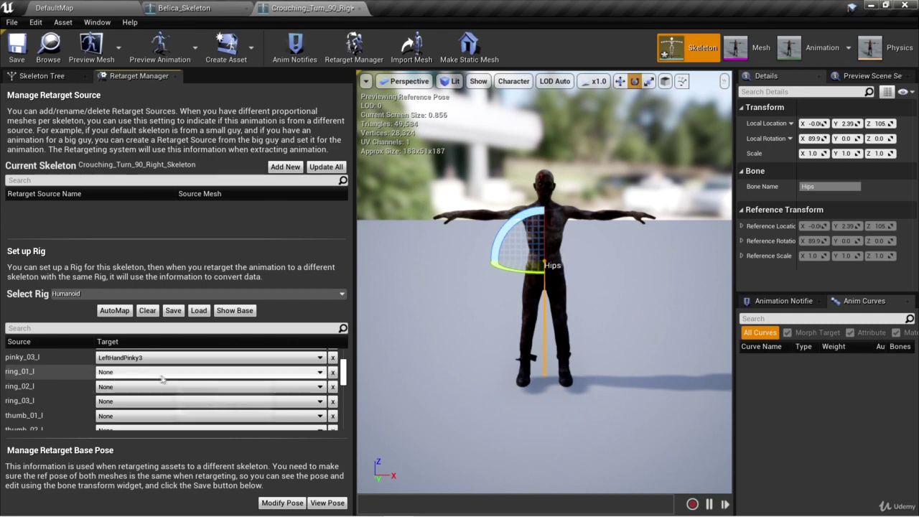
{"action": "left_click", "coordinate": [112, 374]}
{"action": "left_click", "coordinate": [129, 377]}
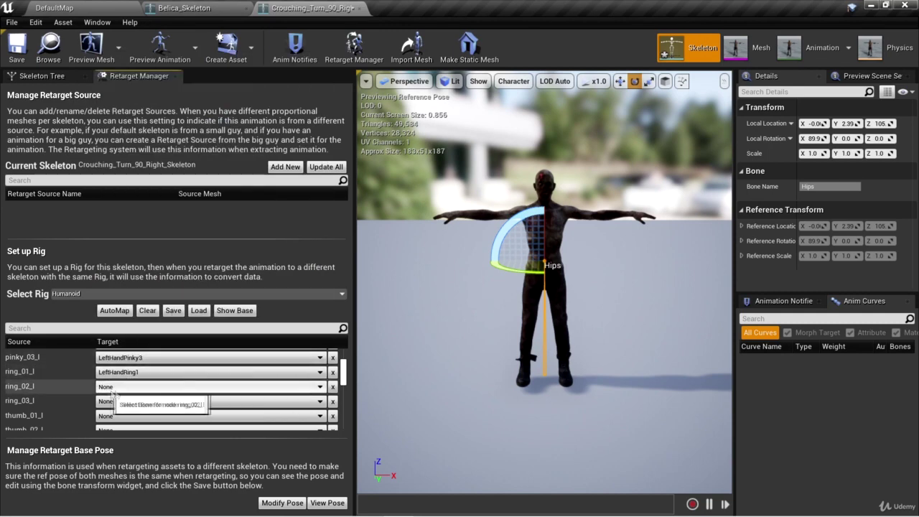
{"action": "left_click", "coordinate": [131, 388]}
{"action": "left_click", "coordinate": [204, 304]}
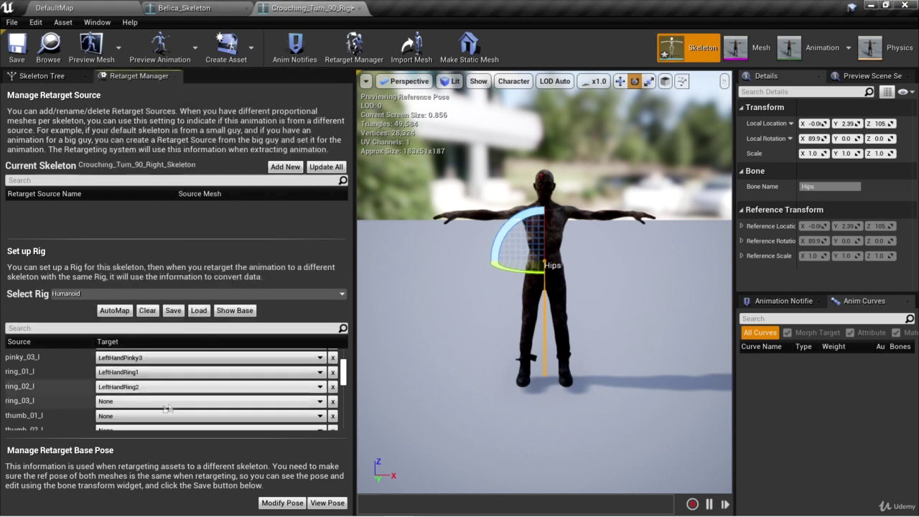
{"action": "left_click", "coordinate": [130, 400]}
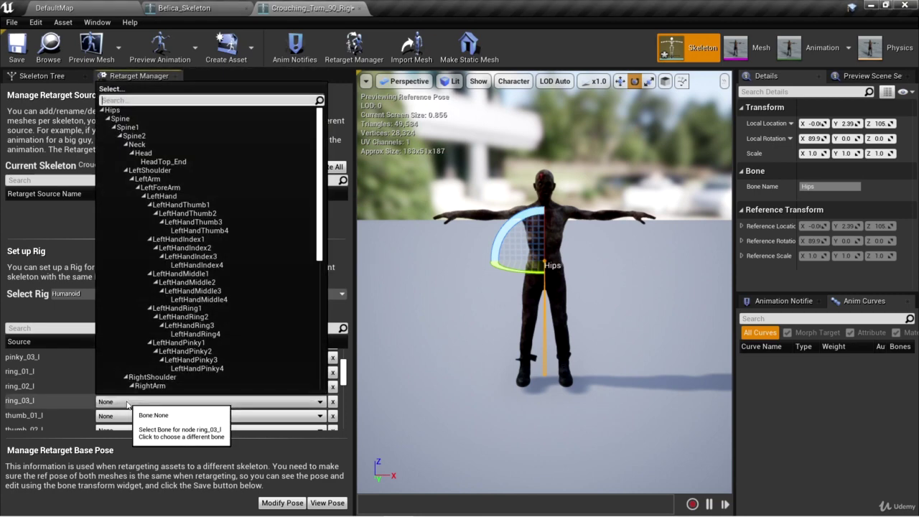
{"action": "left_click", "coordinate": [189, 325]}
- Map the rig's thumb_01_l, thumb_02_l and thumb_03_l nodes to LeftHandThumb1, LeftHandThumb2 and LeftHandThumb3
{"action": "scroll", "coordinate": [143, 380], "scroll_direction": "down", "scroll_amount": 1}
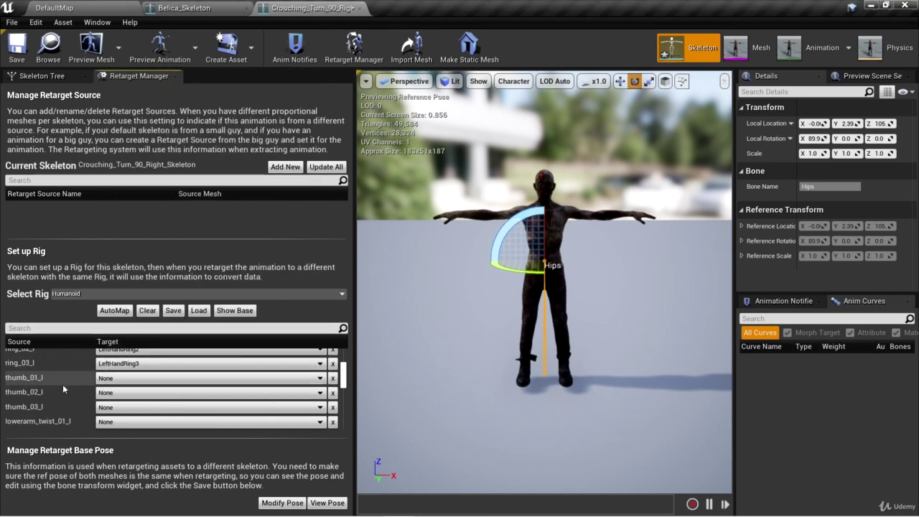
{"action": "left_click", "coordinate": [118, 379]}
{"action": "left_click", "coordinate": [184, 182]}
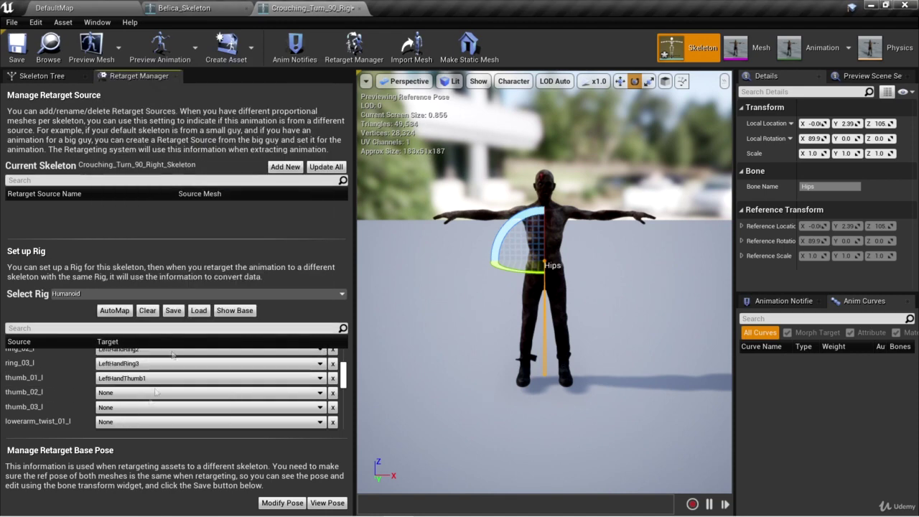
{"action": "left_click", "coordinate": [119, 393]}
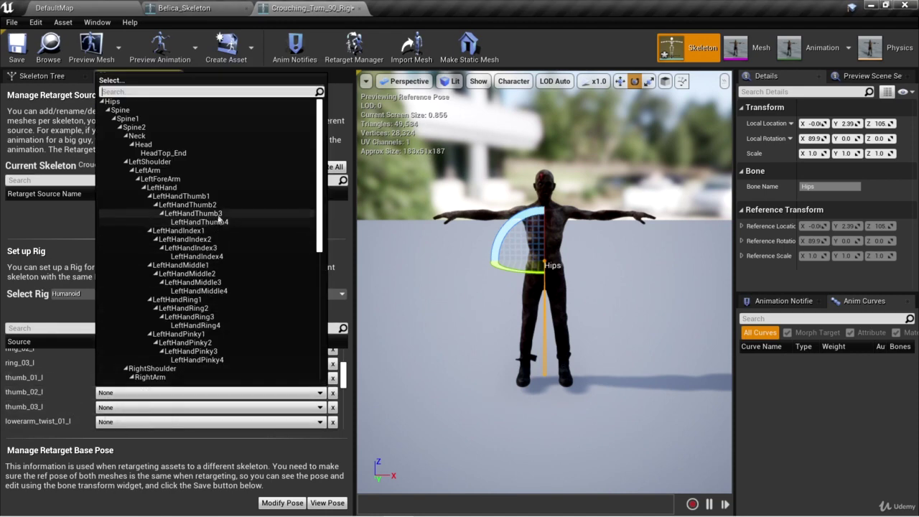
{"action": "left_click", "coordinate": [215, 206]}
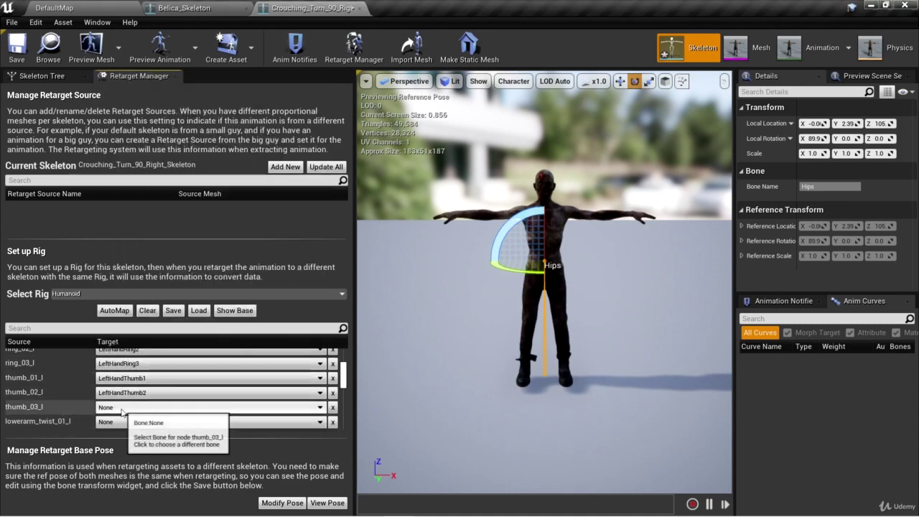
{"action": "left_click", "coordinate": [179, 408]}
{"action": "left_click", "coordinate": [194, 228]}
- Map the rig's lowerarm_twist_01_l node to the LeftHand bone and upperarm_twist_01_l to LeftArm
{"action": "scroll", "coordinate": [201, 399], "scroll_direction": "down", "scroll_amount": 2}
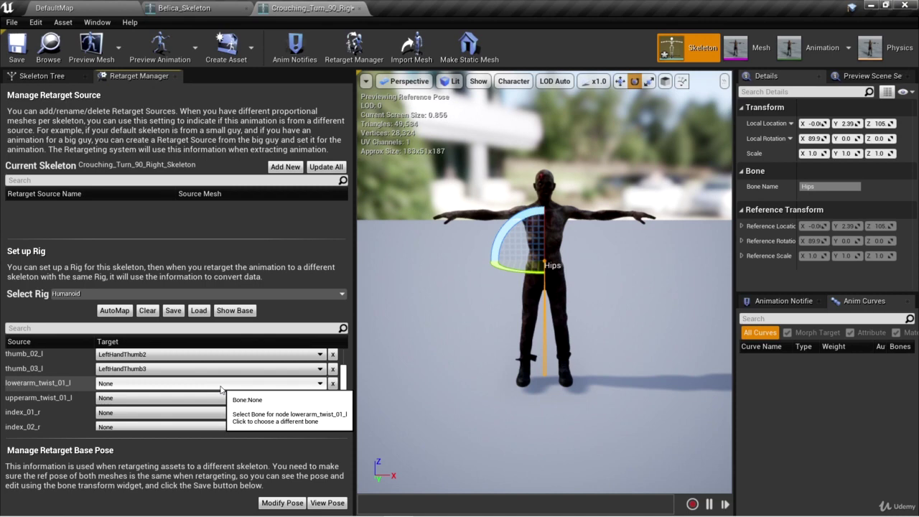
{"action": "left_click", "coordinate": [132, 385]}
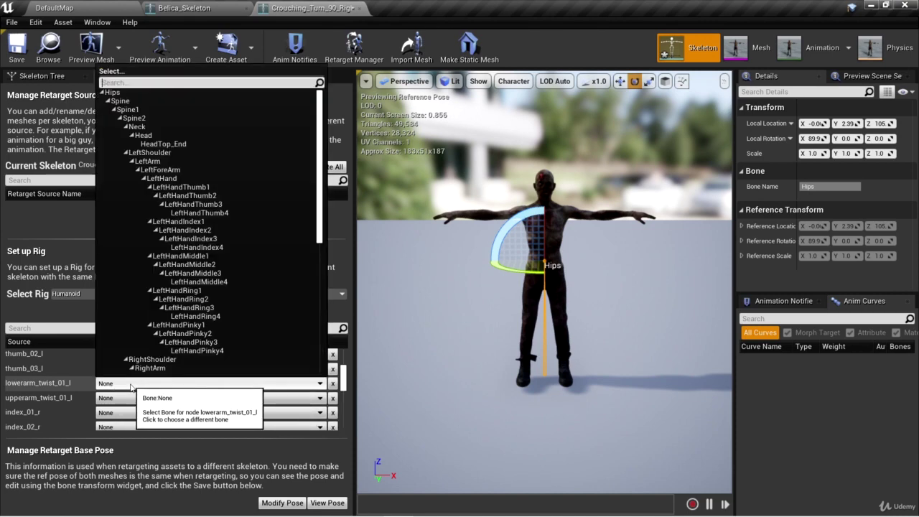
{"action": "left_click", "coordinate": [169, 180]}
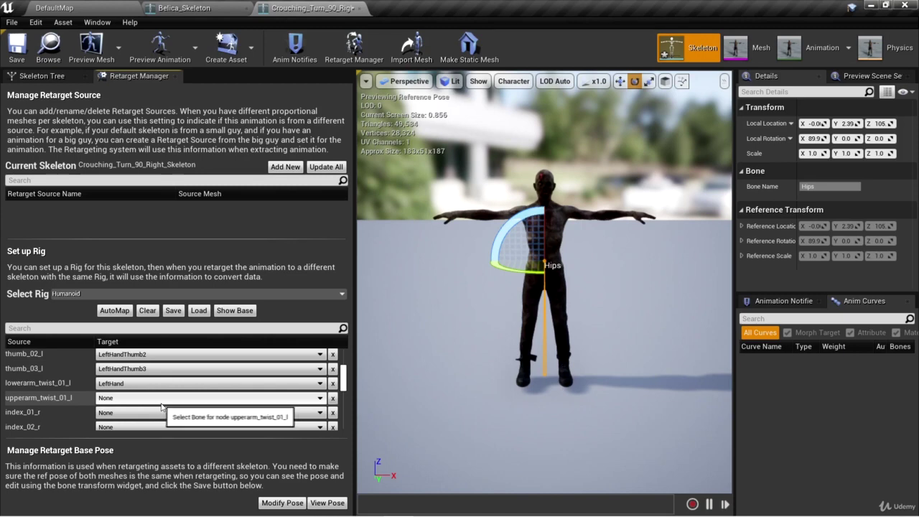
{"action": "left_click", "coordinate": [162, 402]}
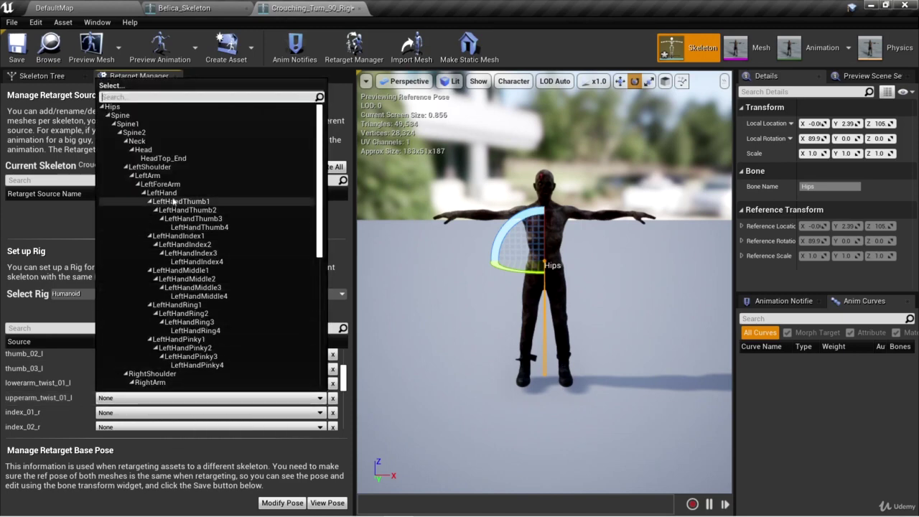
{"action": "left_click", "coordinate": [168, 178]}
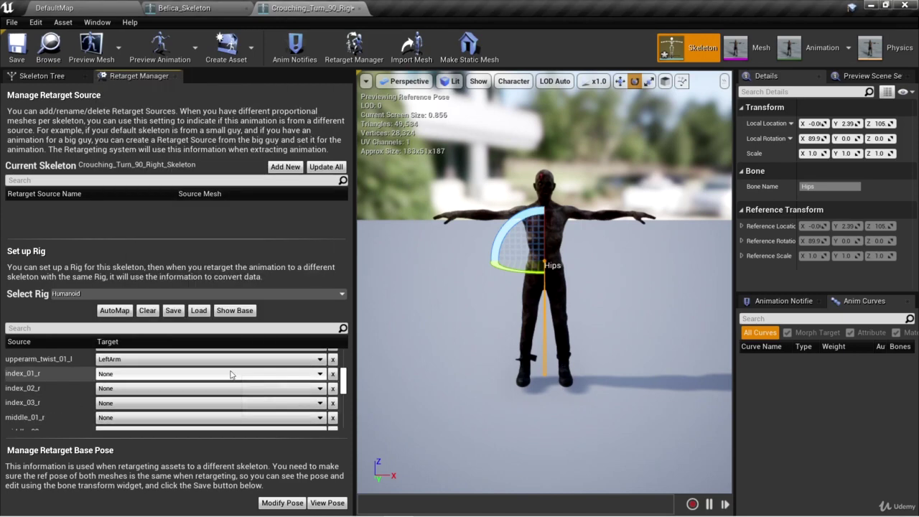
- Map the rig's index_01_r, index_02_r and index_03_r nodes to RightHandIndex1, RightHandIndex2 and RightHandIndex3
{"action": "left_click", "coordinate": [175, 374]}
{"action": "scroll", "coordinate": [236, 335], "scroll_direction": "down", "scroll_amount": 3}
{"action": "left_click", "coordinate": [234, 332]}
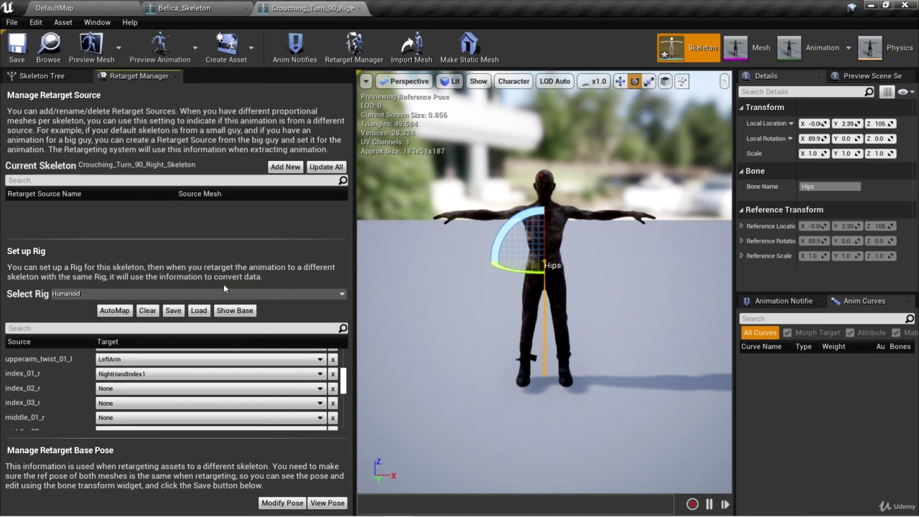
{"action": "left_click", "coordinate": [208, 389]}
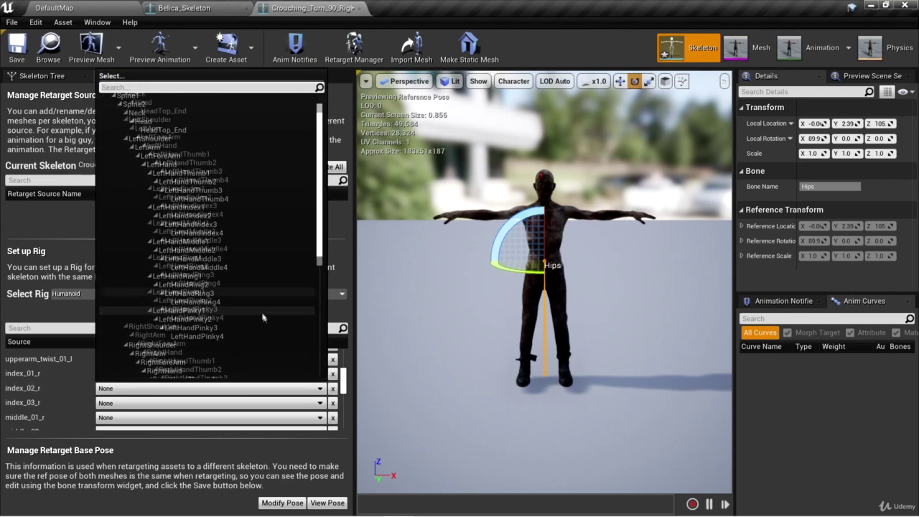
{"action": "scroll", "coordinate": [263, 318], "scroll_direction": "down", "scroll_amount": 3}
{"action": "left_click", "coordinate": [226, 322]}
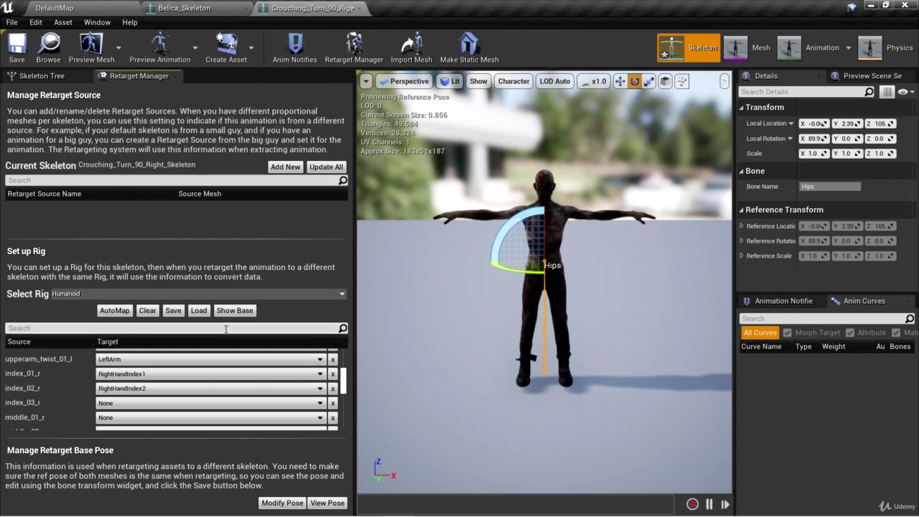
{"action": "left_click", "coordinate": [215, 403]}
{"action": "scroll", "coordinate": [266, 334], "scroll_direction": "down", "scroll_amount": 3}
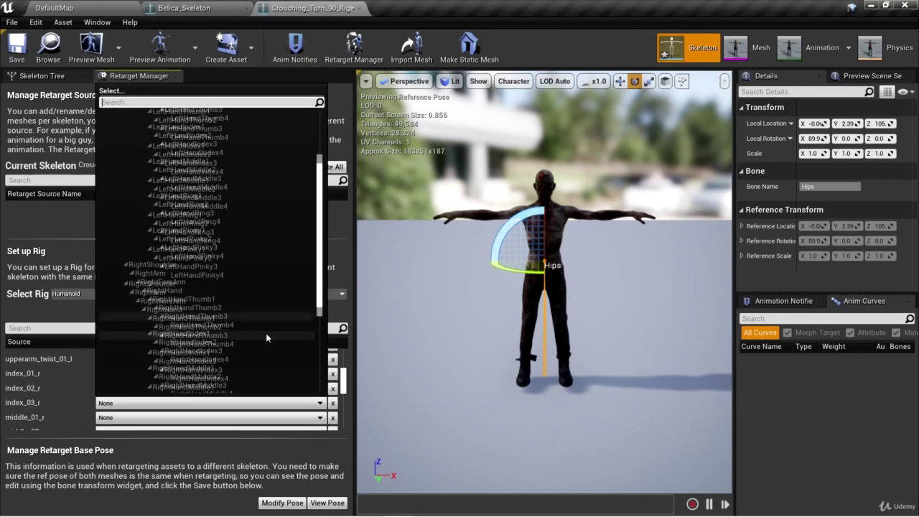
{"action": "left_click", "coordinate": [237, 352]}
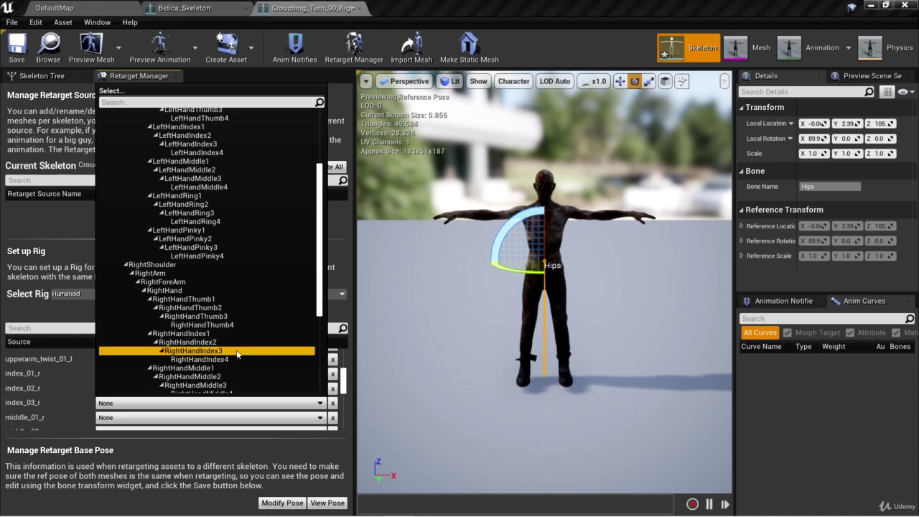
- Map the rig's middle_01_r, middle_02_r and middle_03_r nodes to RightHandMiddle1, RightHandMiddle2 and RightHandMiddle3
{"action": "scroll", "coordinate": [138, 381], "scroll_direction": "down", "scroll_amount": 1}
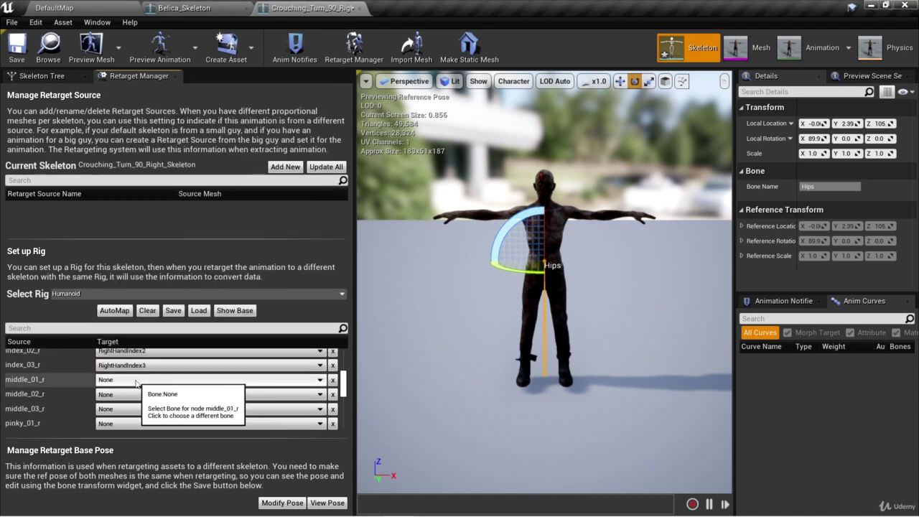
{"action": "left_click", "coordinate": [137, 383]}
{"action": "scroll", "coordinate": [204, 356], "scroll_direction": "down", "scroll_amount": 5}
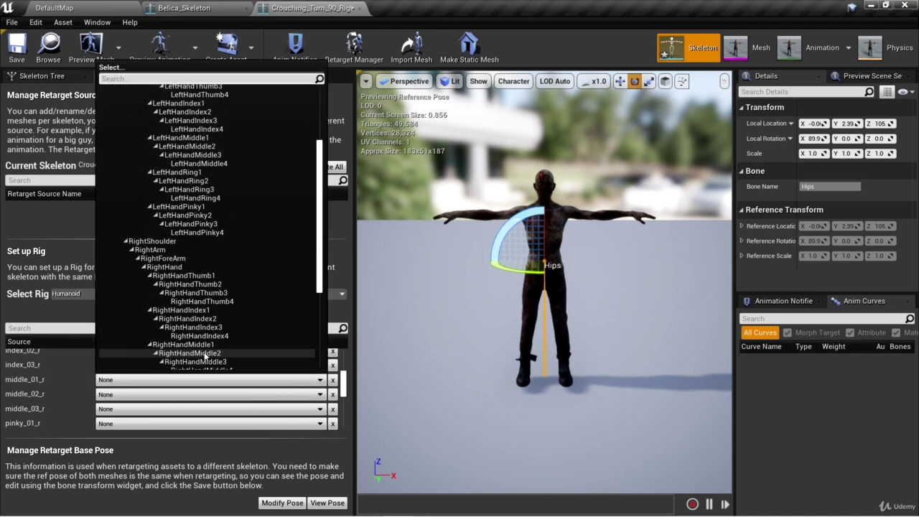
{"action": "left_click", "coordinate": [208, 345]}
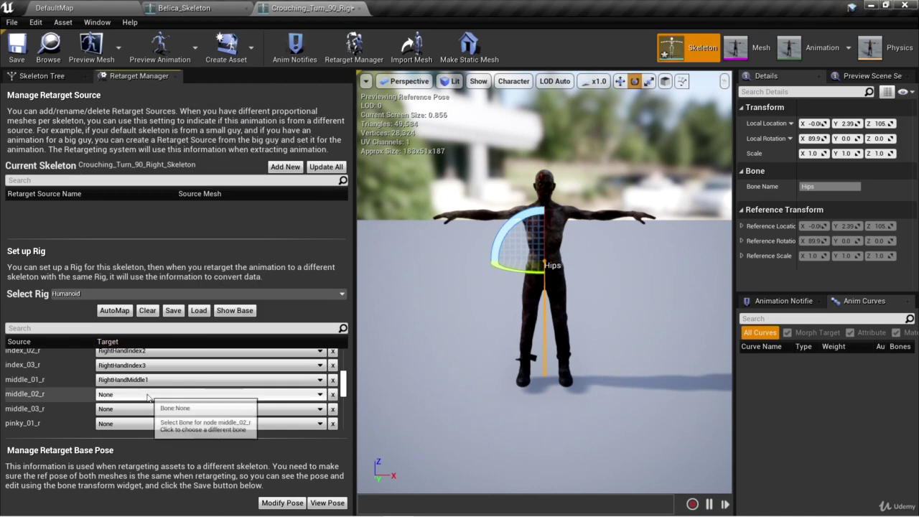
{"action": "left_click", "coordinate": [143, 394]}
{"action": "scroll", "coordinate": [272, 332], "scroll_direction": "down", "scroll_amount": 4}
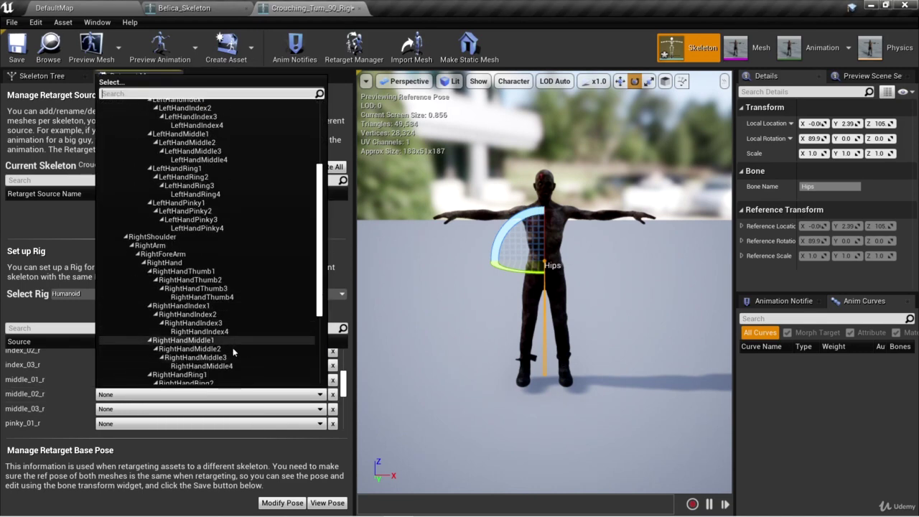
{"action": "left_click", "coordinate": [225, 349]}
{"action": "left_click", "coordinate": [143, 409]}
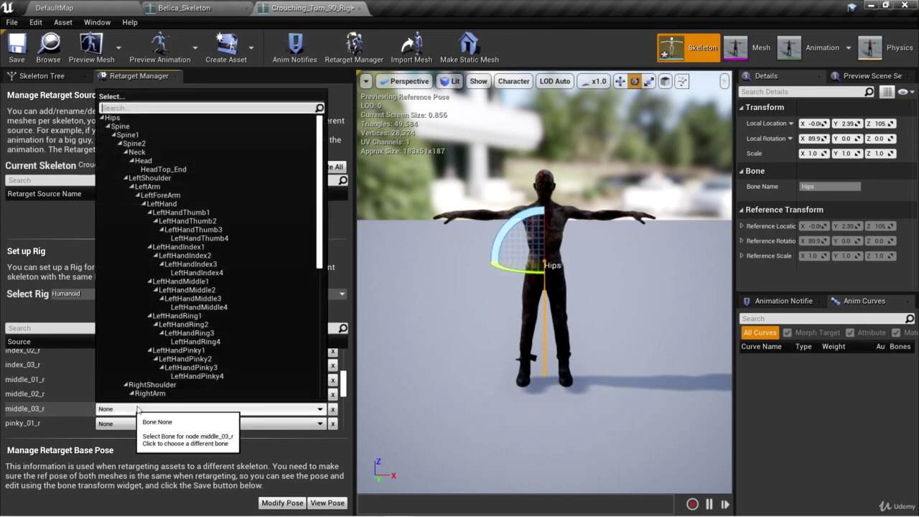
{"action": "scroll", "coordinate": [248, 356], "scroll_direction": "down", "scroll_amount": 3}
{"action": "scroll", "coordinate": [247, 355], "scroll_direction": "down", "scroll_amount": 2}
{"action": "left_click", "coordinate": [224, 376]}
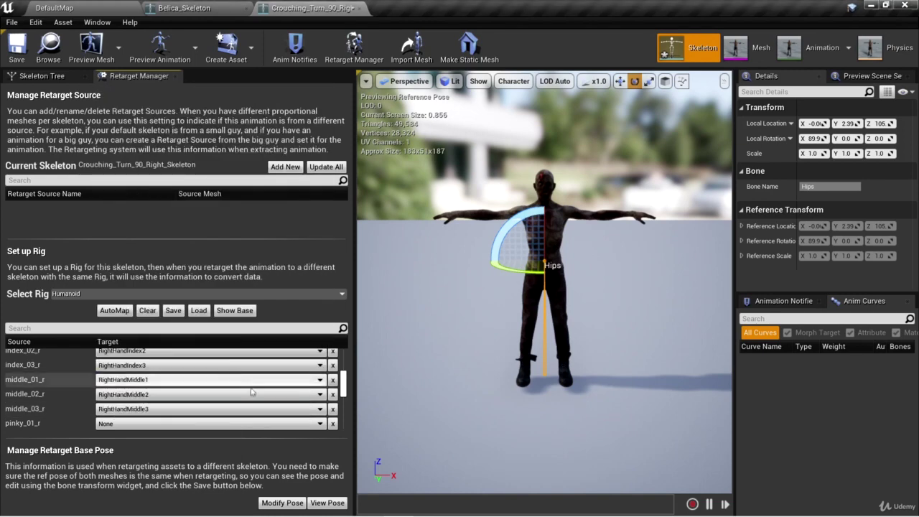
- Map the rig's pinky_01_r, pinky_02_r and pinky_03_r nodes to RightHandPinky1, RightHandPinky2 and RightHandPinky3
{"action": "scroll", "coordinate": [58, 377], "scroll_direction": "down", "scroll_amount": 2}
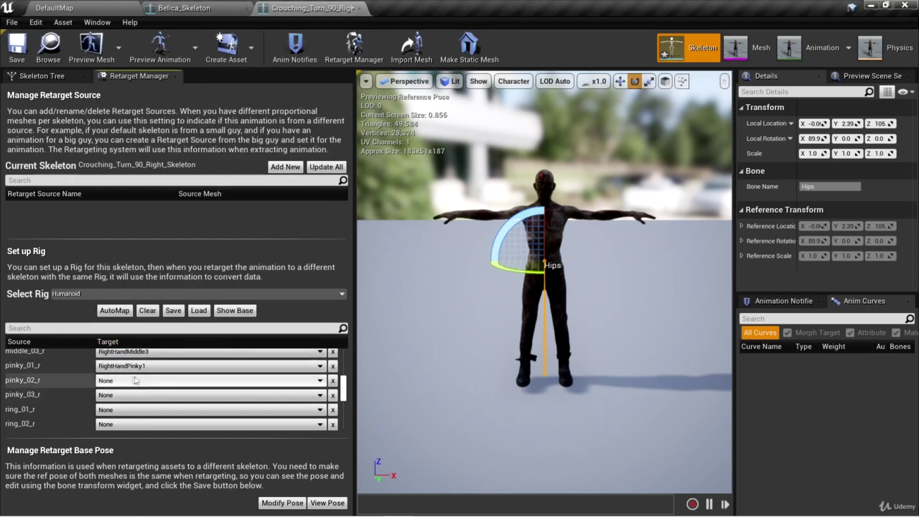
{"action": "left_click", "coordinate": [141, 381]}
{"action": "scroll", "coordinate": [259, 329], "scroll_direction": "down", "scroll_amount": 8}
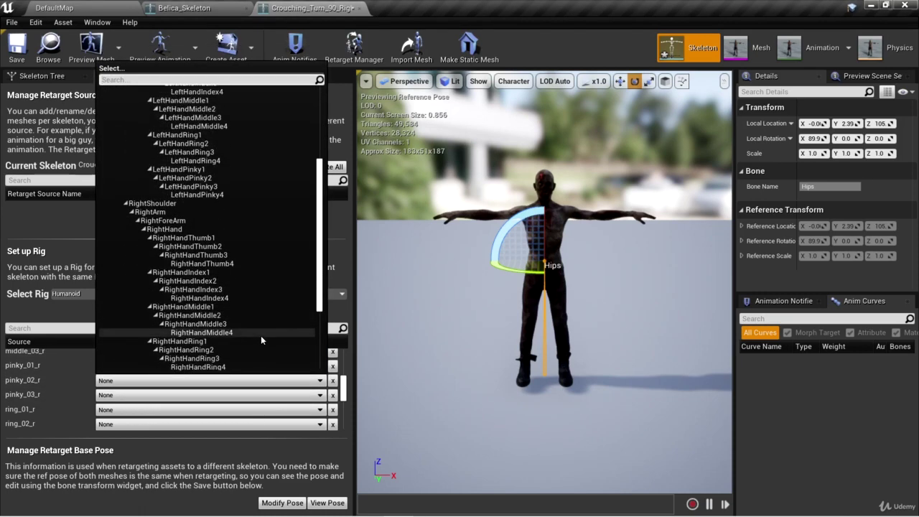
{"action": "left_click", "coordinate": [215, 327]}
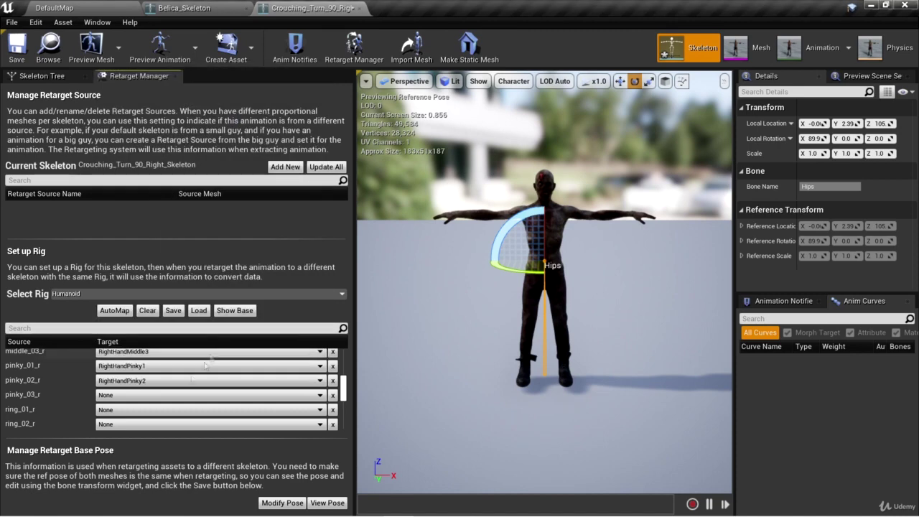
{"action": "left_click", "coordinate": [179, 395]}
{"action": "scroll", "coordinate": [244, 316], "scroll_direction": "down", "scroll_amount": 8}
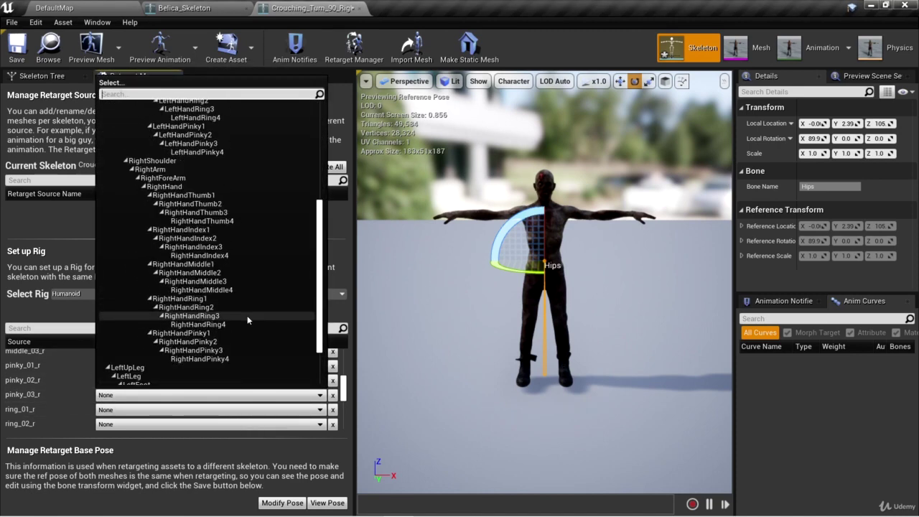
{"action": "left_click", "coordinate": [215, 350]}
- Map the rig's ring_01_r, ring_02_r and ring_03_r nodes to RightHandRing1, RightHandRing2 and RightHandRing3
{"action": "scroll", "coordinate": [103, 380], "scroll_direction": "down", "scroll_amount": 1}
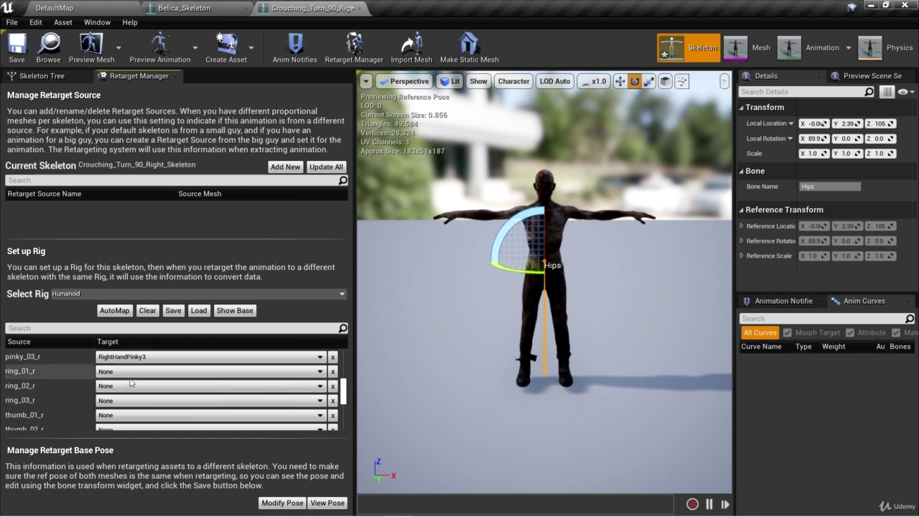
{"action": "left_click", "coordinate": [151, 372]}
{"action": "scroll", "coordinate": [222, 314], "scroll_direction": "down", "scroll_amount": 8}
{"action": "left_click", "coordinate": [223, 304]}
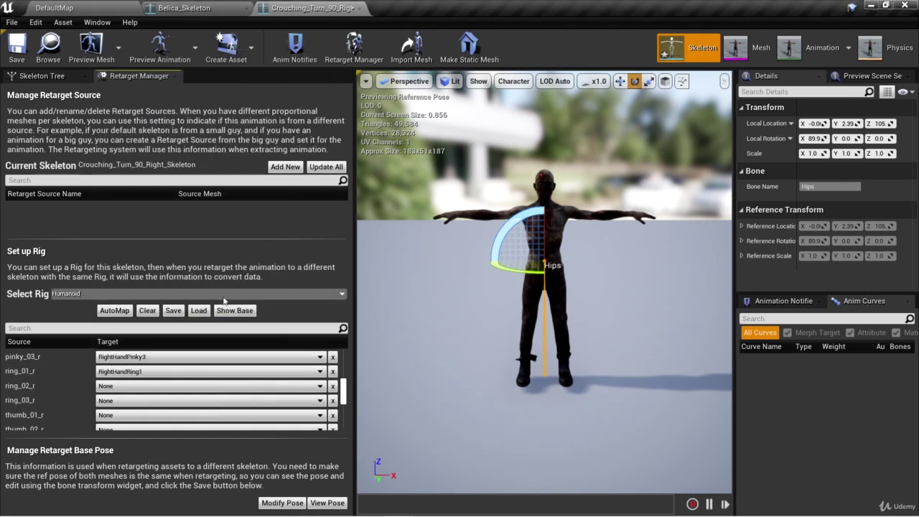
{"action": "left_click", "coordinate": [153, 385]}
{"action": "scroll", "coordinate": [244, 350], "scroll_direction": "down", "scroll_amount": 6}
{"action": "scroll", "coordinate": [252, 345], "scroll_direction": "down", "scroll_amount": 2}
{"action": "left_click", "coordinate": [228, 337]}
{"action": "left_click", "coordinate": [155, 401]}
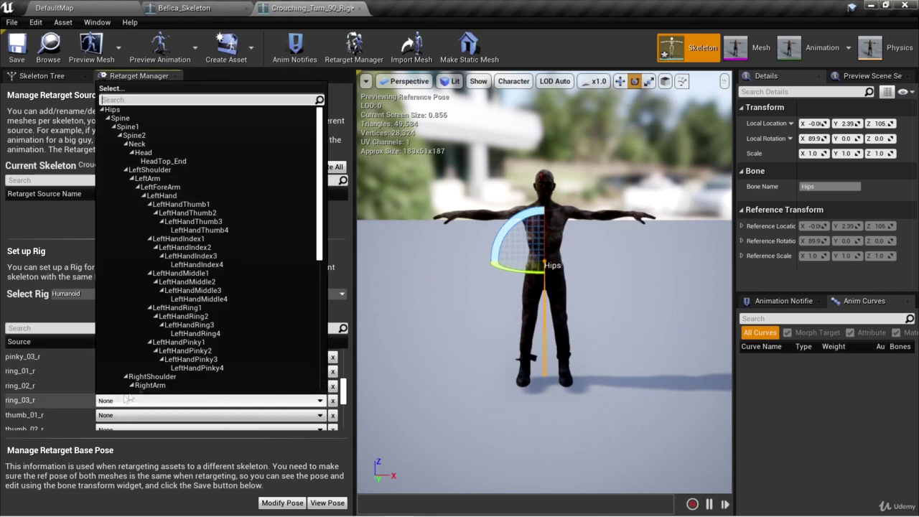
{"action": "scroll", "coordinate": [250, 345], "scroll_direction": "down", "scroll_amount": 6}
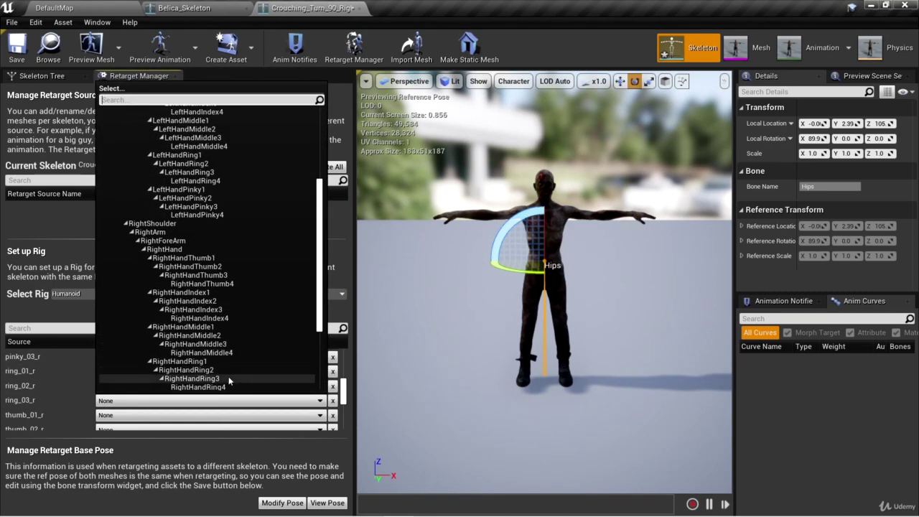
{"action": "left_click", "coordinate": [229, 377]}
- Map the rig's thumb_01_r, thumb_02_r and thumb_03_r nodes to RightHandThumb1, RightHandThumb2 and RightHandThumb3
{"action": "scroll", "coordinate": [228, 376], "scroll_direction": "down", "scroll_amount": 2}
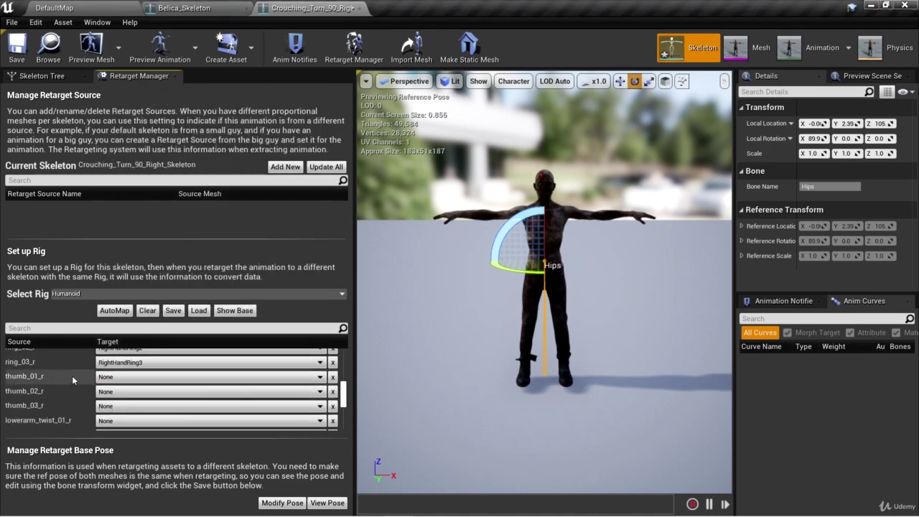
{"action": "left_click", "coordinate": [151, 377]}
{"action": "scroll", "coordinate": [232, 335], "scroll_direction": "down", "scroll_amount": 5}
{"action": "left_click", "coordinate": [184, 273]}
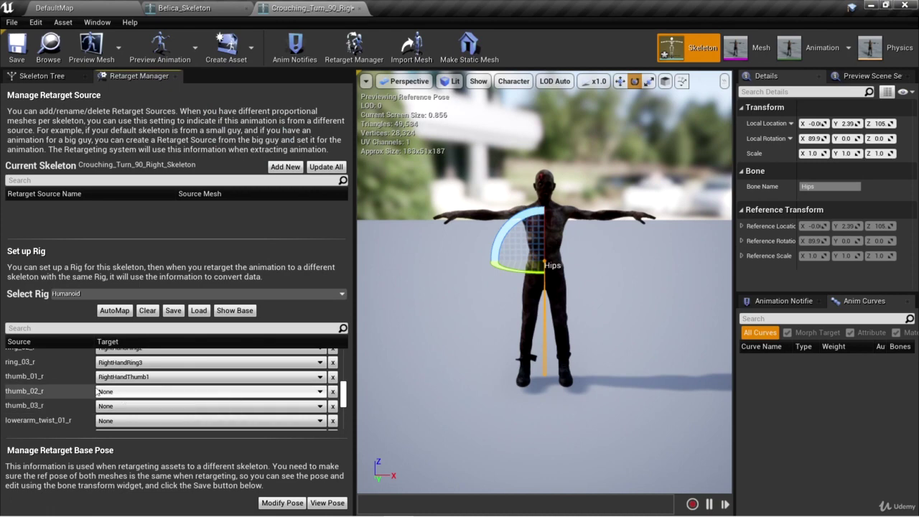
{"action": "left_click", "coordinate": [194, 391]}
{"action": "scroll", "coordinate": [237, 283], "scroll_direction": "down", "scroll_amount": 5}
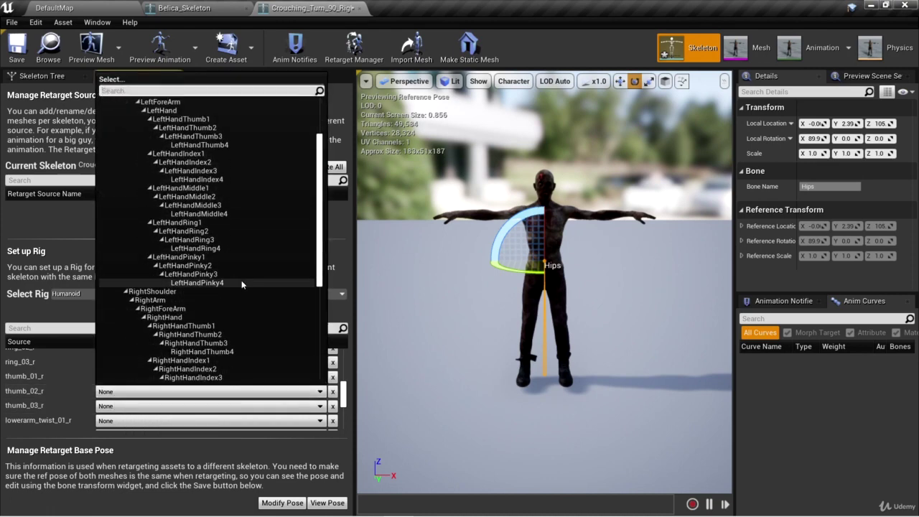
{"action": "left_click", "coordinate": [224, 319]}
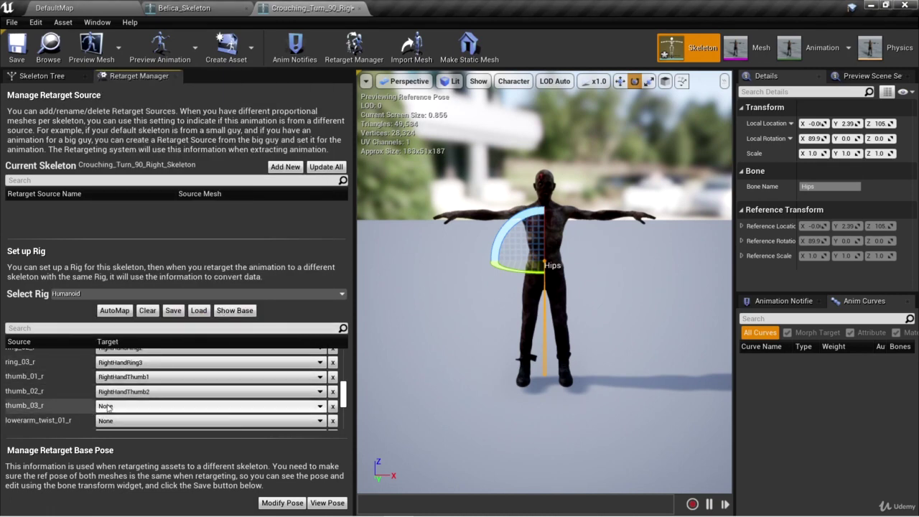
{"action": "left_click", "coordinate": [187, 406]}
{"action": "scroll", "coordinate": [237, 323], "scroll_direction": "down", "scroll_amount": 5}
{"action": "left_click", "coordinate": [232, 320]}
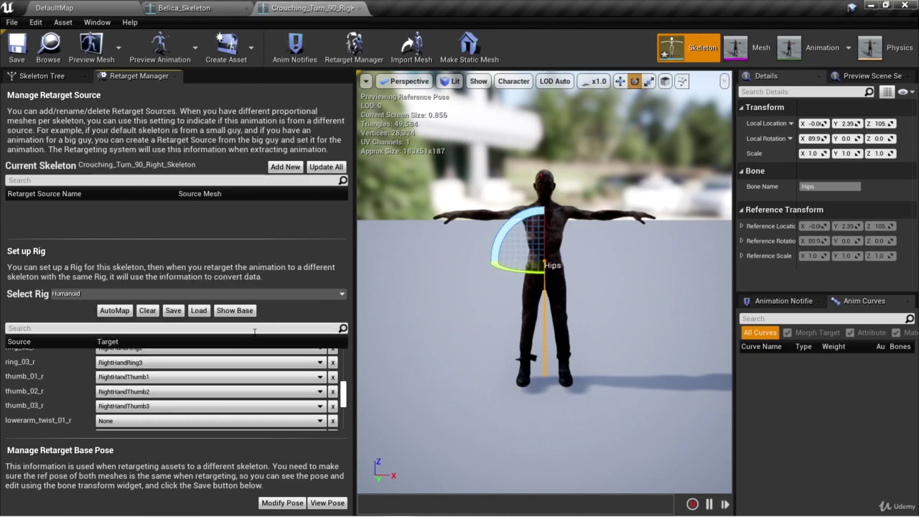
- Map the rig's lowerarm_twist_01_r node to the RightHand bone and upperarm_twist_01_r to RightArm
{"action": "scroll", "coordinate": [207, 384], "scroll_direction": "down", "scroll_amount": 2}
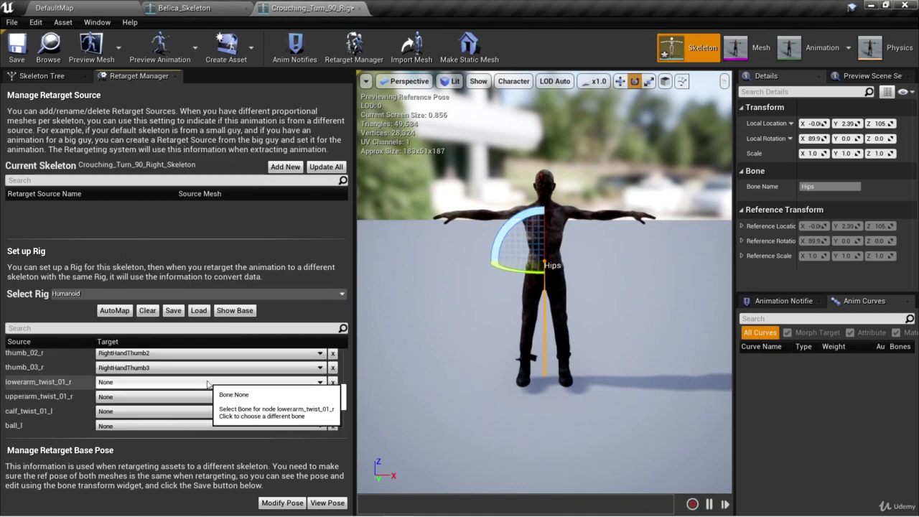
{"action": "left_click", "coordinate": [185, 382]}
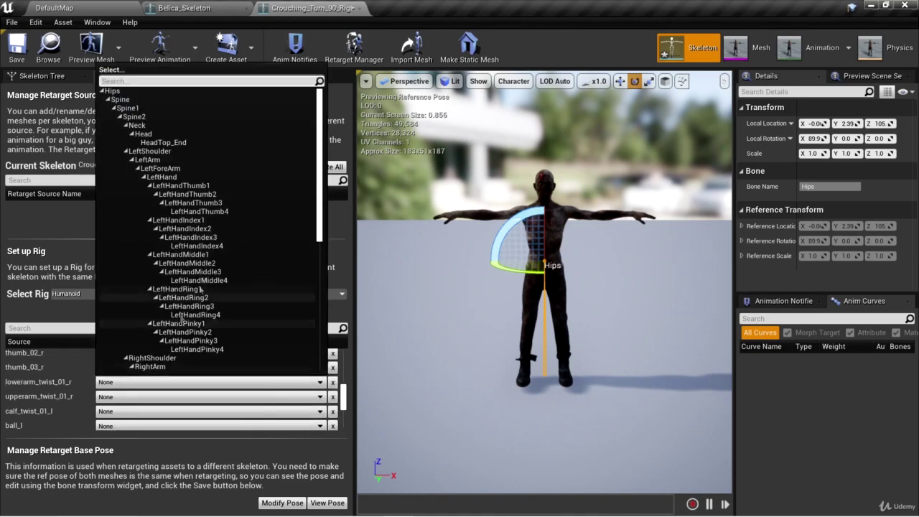
{"action": "scroll", "coordinate": [180, 245], "scroll_direction": "down", "scroll_amount": 3}
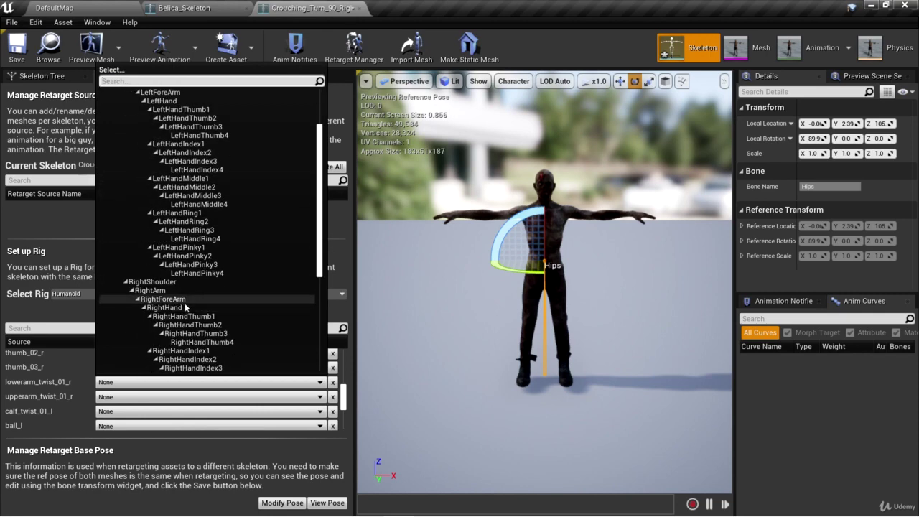
{"action": "left_click", "coordinate": [185, 302]}
{"action": "left_click", "coordinate": [136, 397]}
{"action": "scroll", "coordinate": [210, 359], "scroll_direction": "down", "scroll_amount": 5}
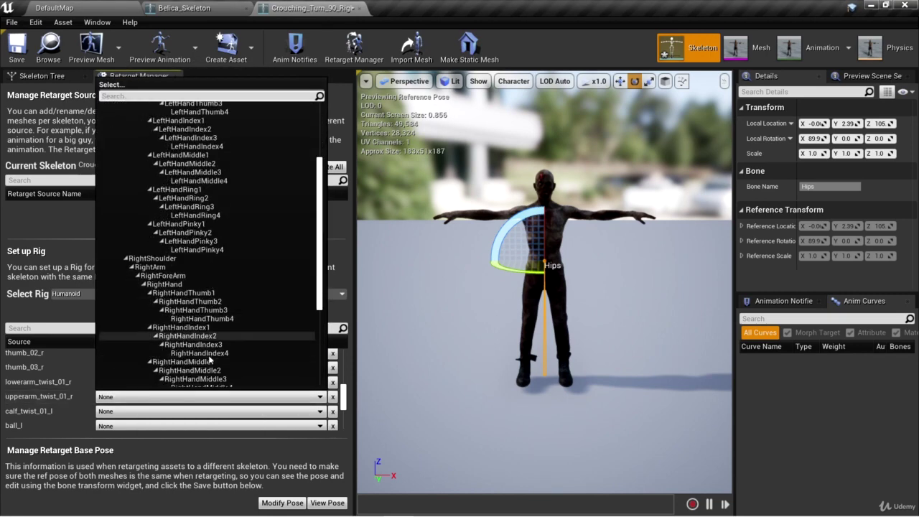
{"action": "scroll", "coordinate": [210, 359], "scroll_direction": "down", "scroll_amount": 1}
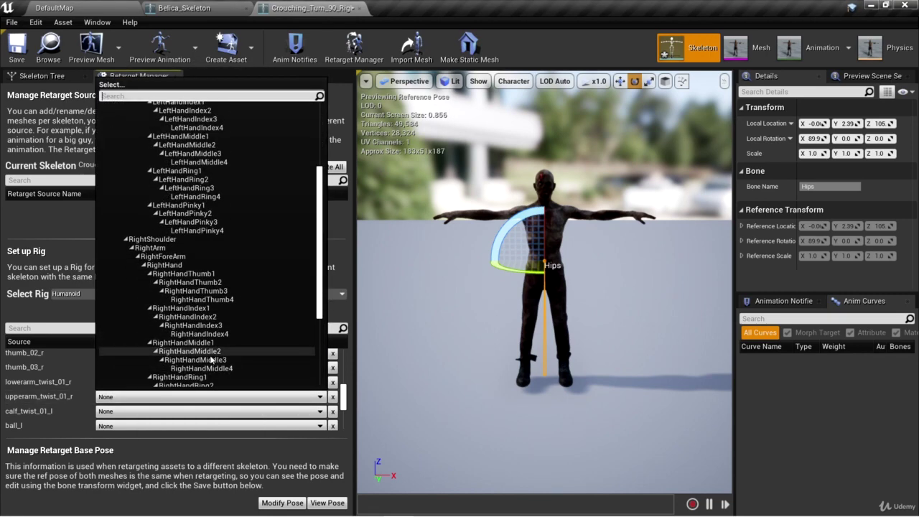
{"action": "left_click", "coordinate": [180, 248]}
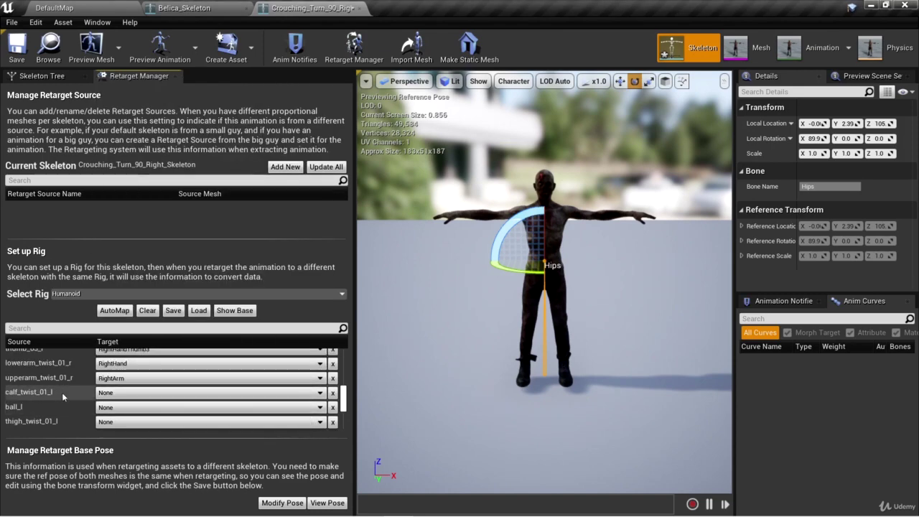
- Map the rig's ball_l node to the LeftToeBase bone and thigh_twist_01_l to LeftUpLeg
{"action": "left_click", "coordinate": [123, 393]}
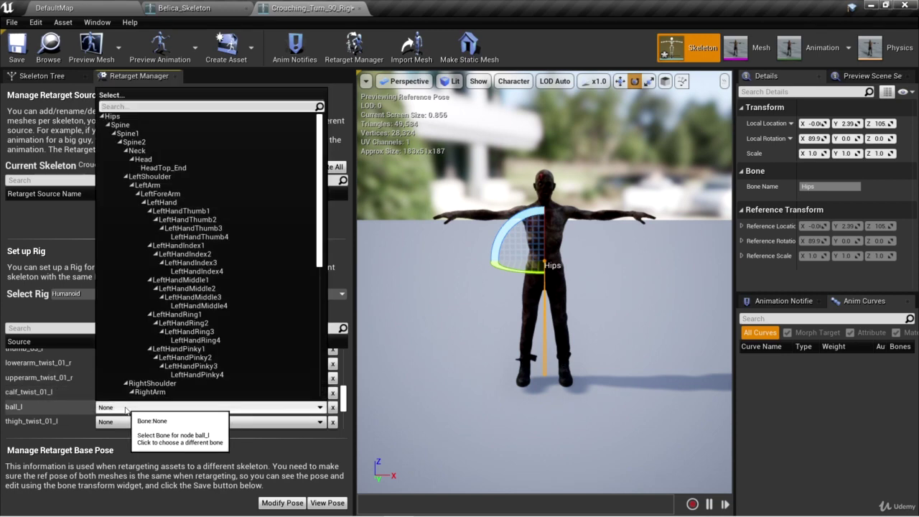
{"action": "left_click_drag", "start_coordinate": [320, 258], "coordinate": [321, 388]}
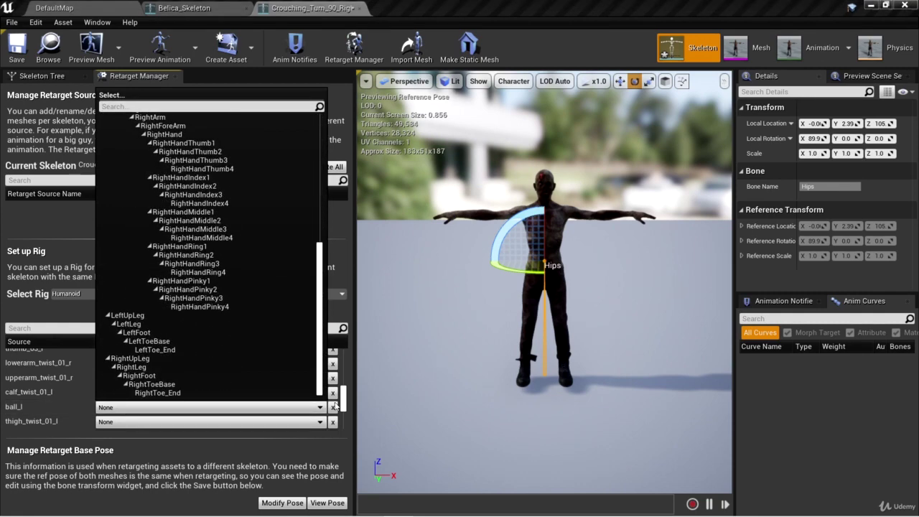
{"action": "left_click", "coordinate": [176, 343]}
{"action": "scroll", "coordinate": [144, 413], "scroll_direction": "down", "scroll_amount": 1}
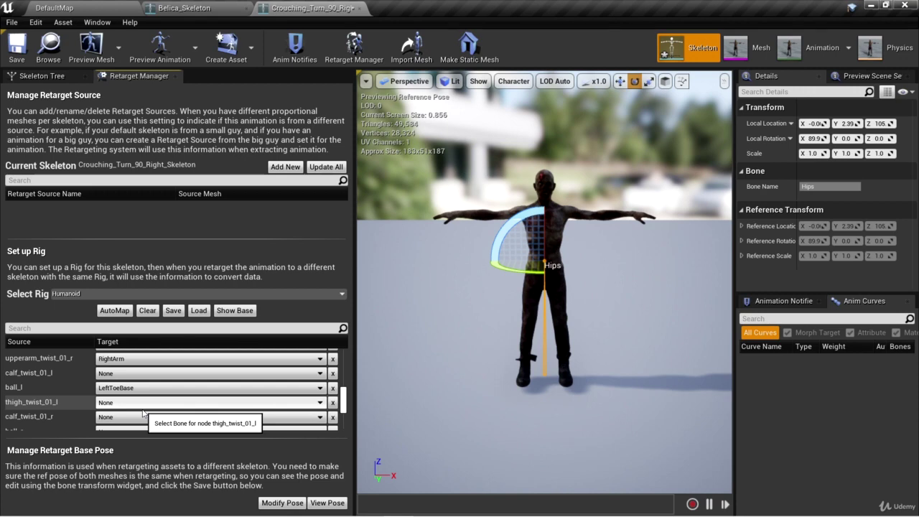
{"action": "left_click", "coordinate": [144, 406]}
{"action": "left_click_drag", "start_coordinate": [318, 256], "coordinate": [318, 387]}
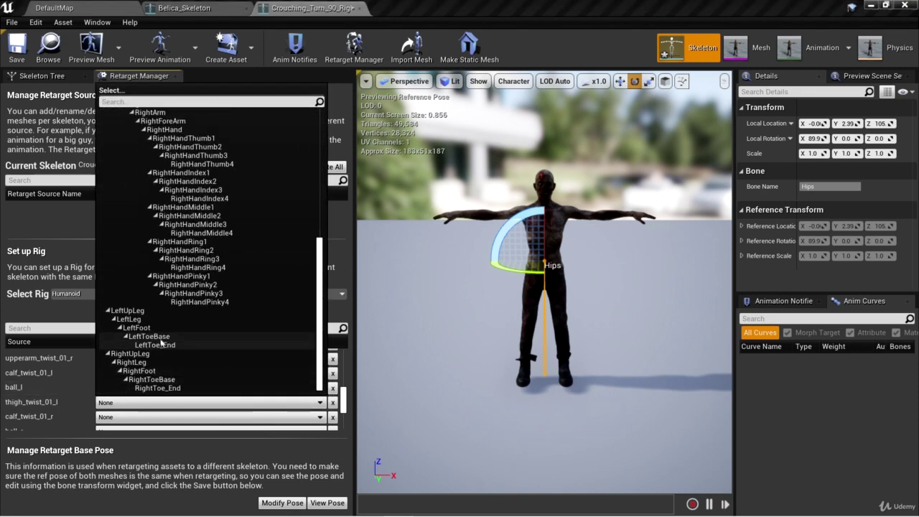
{"action": "left_click", "coordinate": [128, 311]}
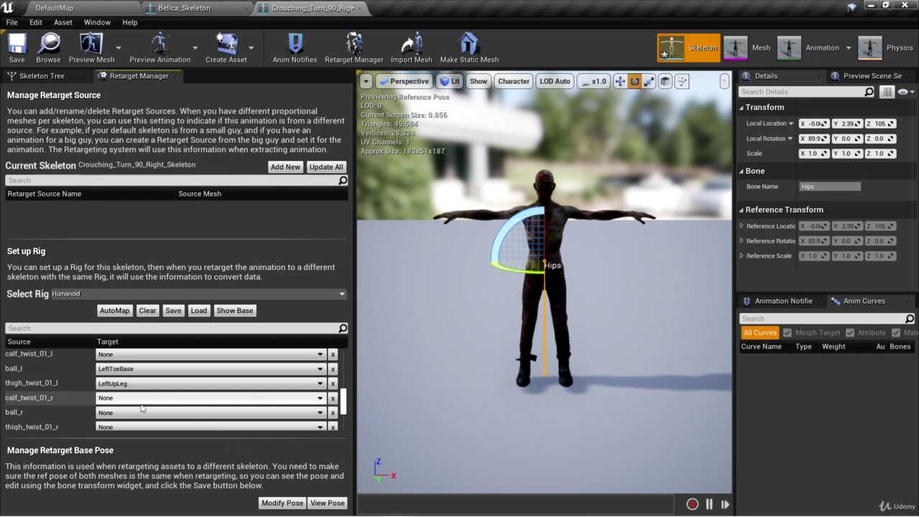
- Map the rig's ball_r node to the RightToeBase bone and thigh_twist_01_r to RightUpLeg
{"action": "left_click", "coordinate": [170, 411]}
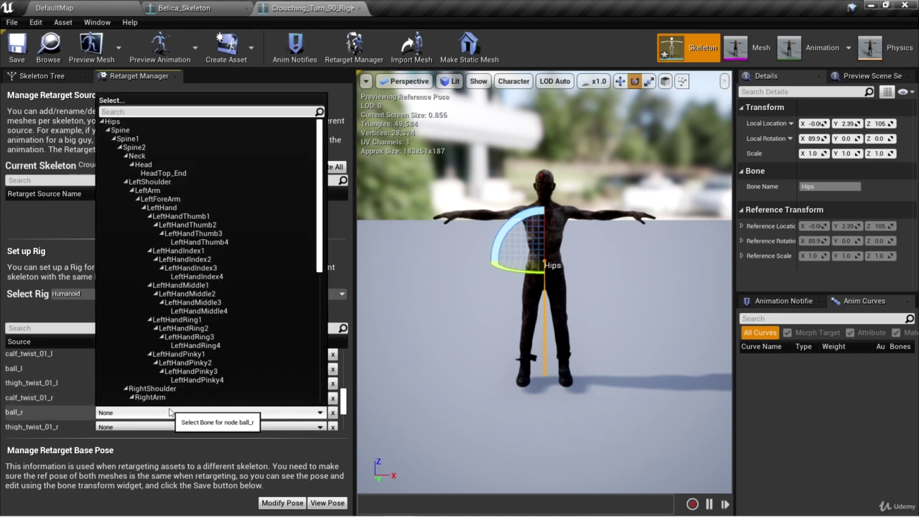
{"action": "left_click_drag", "start_coordinate": [322, 256], "coordinate": [338, 400]}
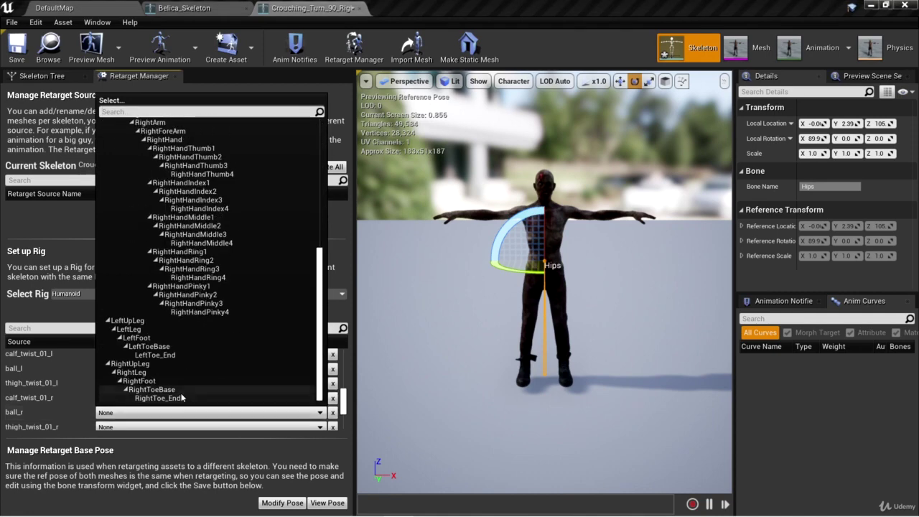
{"action": "left_click", "coordinate": [148, 389]}
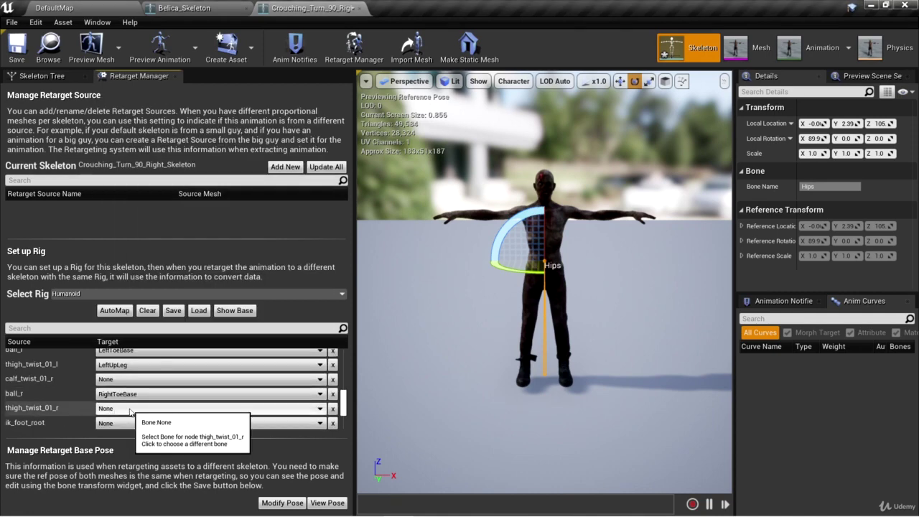
{"action": "left_click", "coordinate": [130, 411]}
{"action": "left_click_drag", "start_coordinate": [319, 265], "coordinate": [319, 393]}
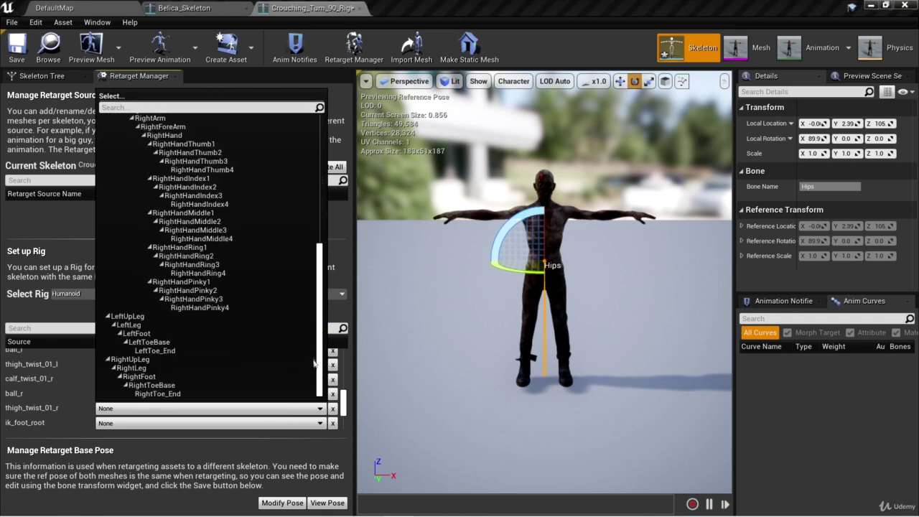
{"action": "left_click", "coordinate": [129, 360]}
- Leave the remaining ik and custom rig nodes unmapped and save the Mixamo skeleton
{"action": "scroll", "coordinate": [50, 384], "scroll_direction": "down", "scroll_amount": 3}
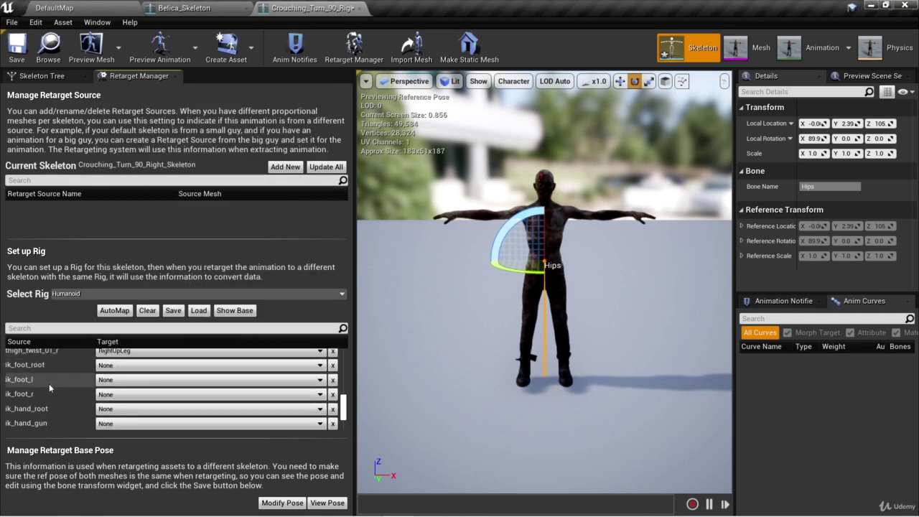
{"action": "scroll", "coordinate": [73, 383], "scroll_direction": "down", "scroll_amount": 5}
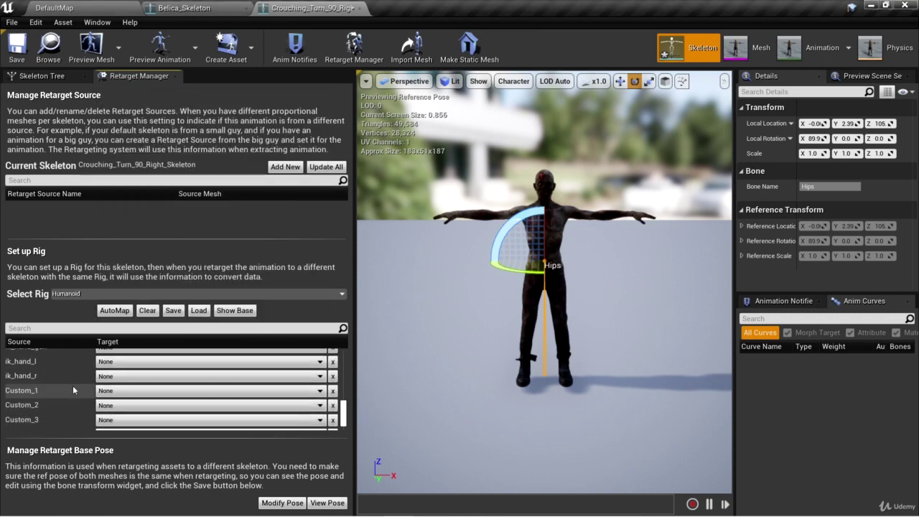
{"action": "scroll", "coordinate": [55, 424], "scroll_direction": "down", "scroll_amount": 1}
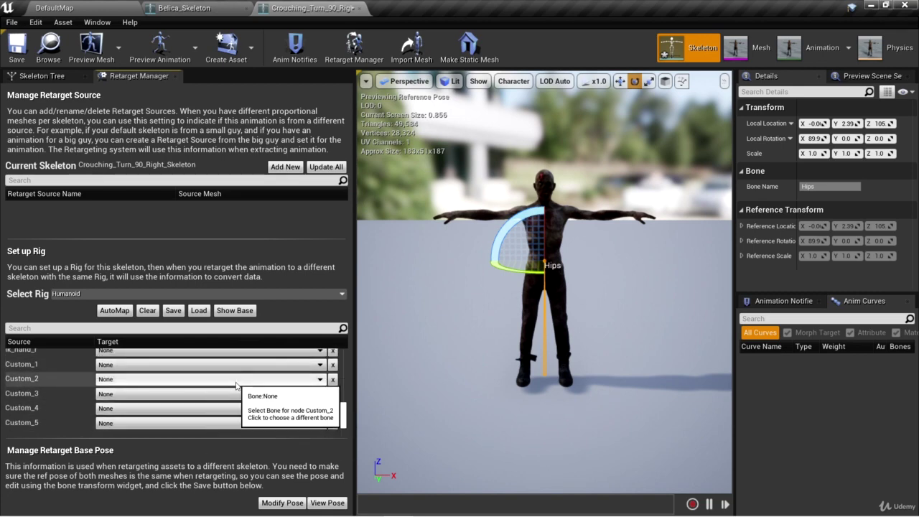
{"action": "scroll", "coordinate": [237, 391], "scroll_direction": "up", "scroll_amount": 3}
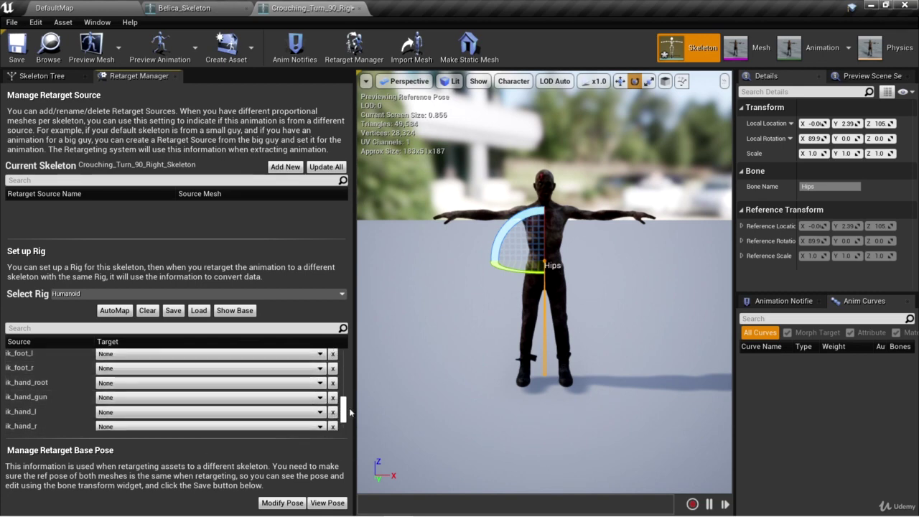
{"action": "left_click_drag", "start_coordinate": [345, 417], "coordinate": [345, 362]}
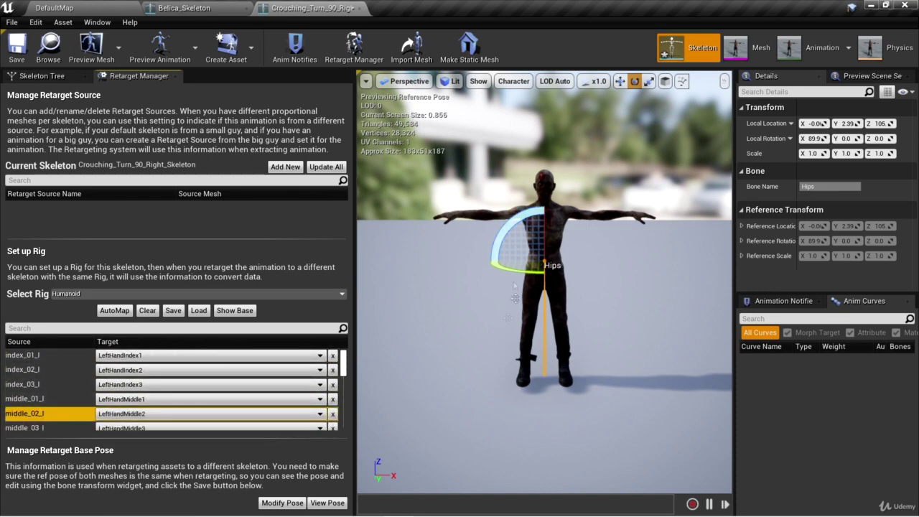
{"action": "left_click", "coordinate": [17, 45]}
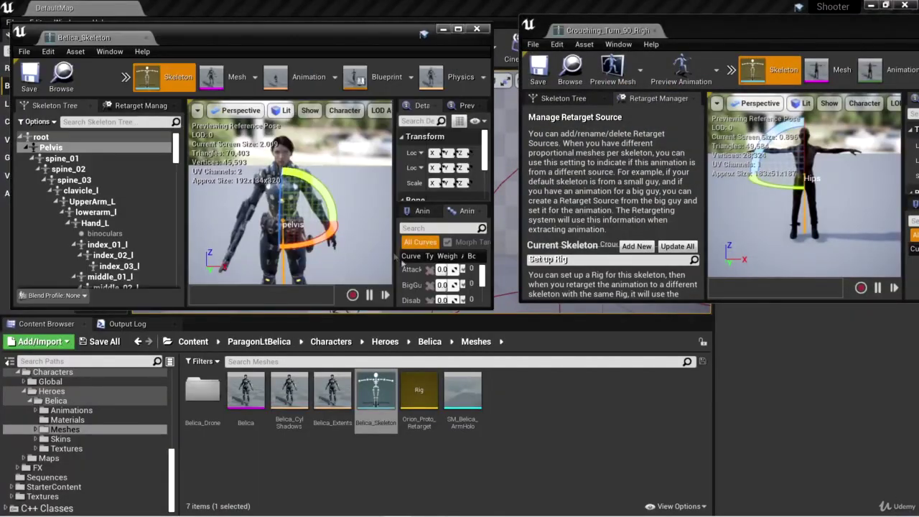
- Enlarge and arrange the two skeleton editor windows side by side to compare poses, with no bones selected
{"action": "left_click_drag", "start_coordinate": [491, 309], "coordinate": [501, 471]}
{"action": "left_click_drag", "start_coordinate": [527, 357], "coordinate": [506, 473]}
{"action": "left_click_drag", "start_coordinate": [726, 29], "coordinate": [663, 42]}
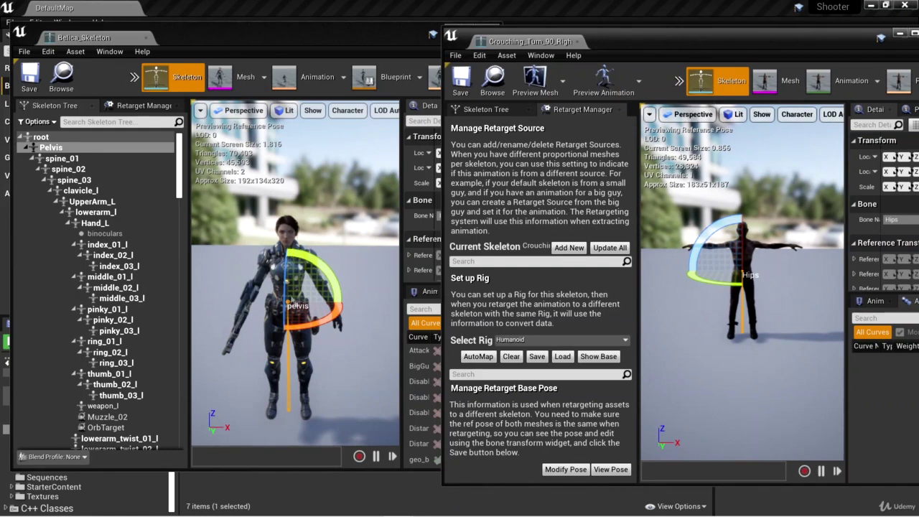
{"action": "left_click", "coordinate": [335, 388]}
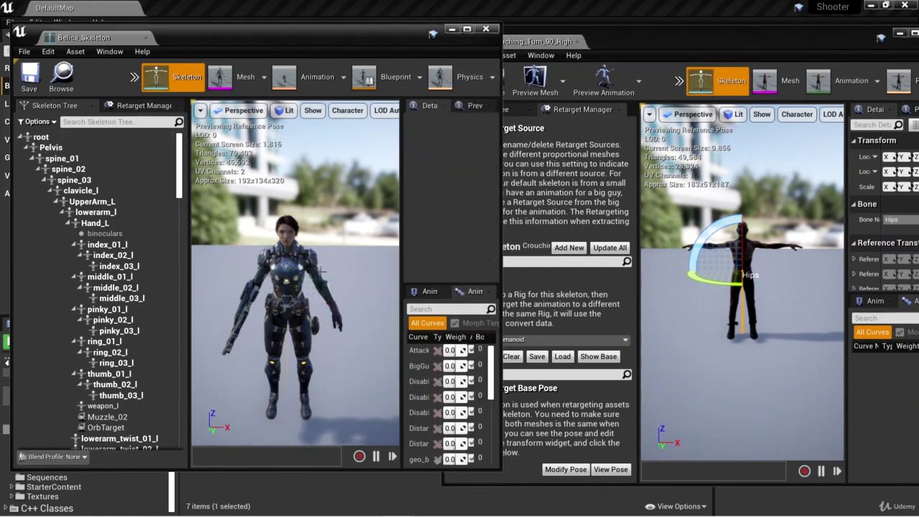
{"action": "left_click", "coordinate": [802, 356]}
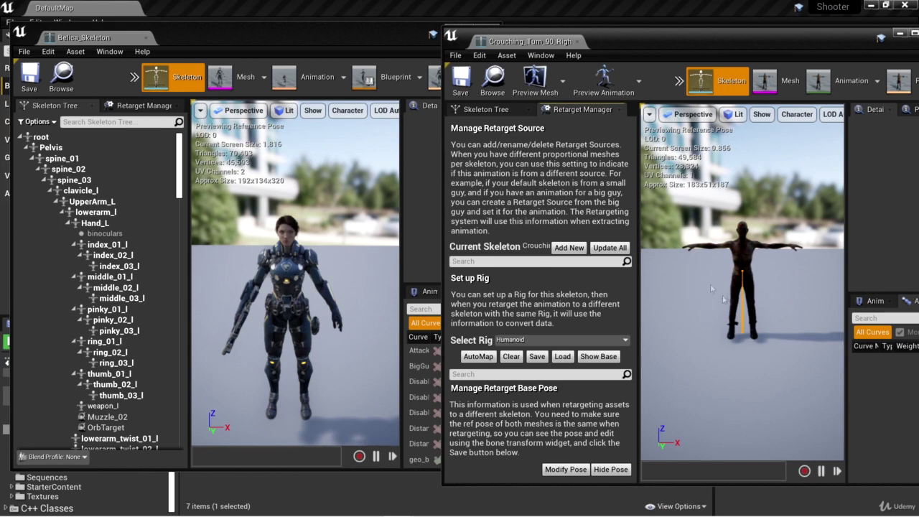
- Rotate the Mixamo skeleton's LeftArm bone downward to match the Belica character's arm pose
{"action": "left_click", "coordinate": [486, 110]}
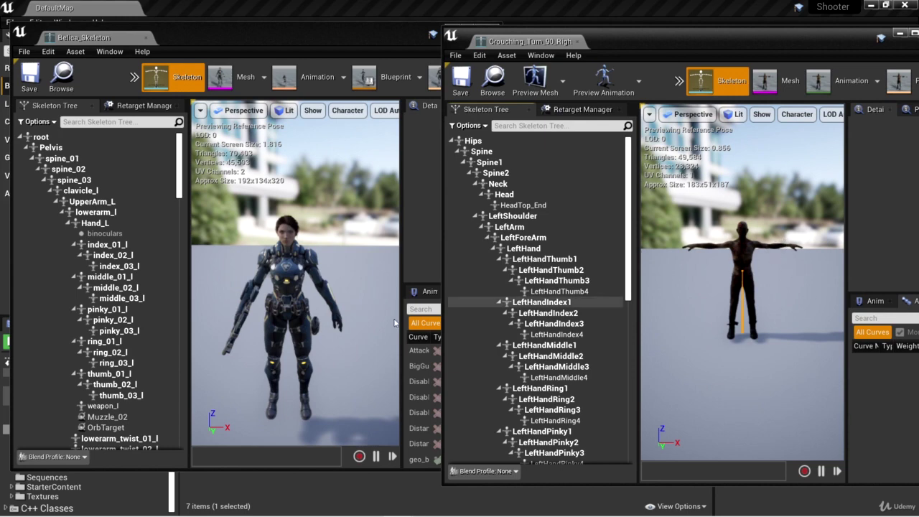
{"action": "left_click", "coordinate": [511, 227]}
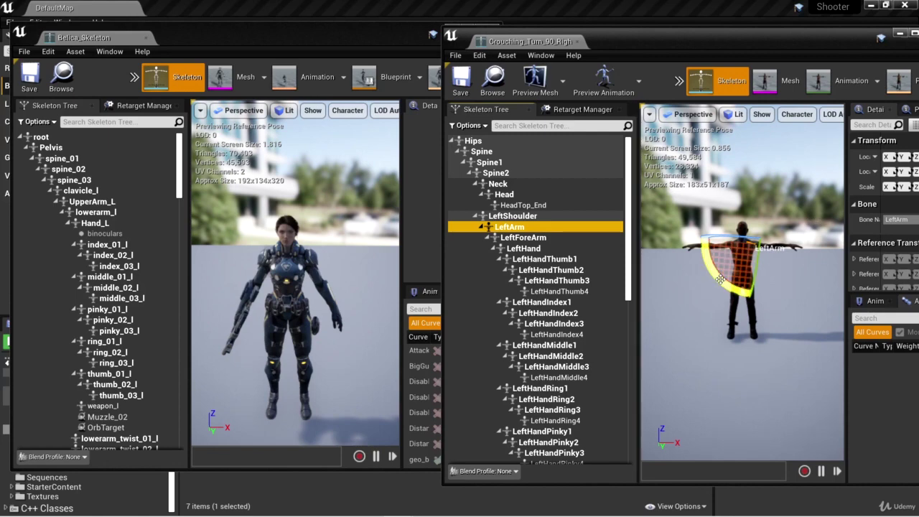
{"action": "left_click_drag", "start_coordinate": [721, 280], "coordinate": [727, 284]}
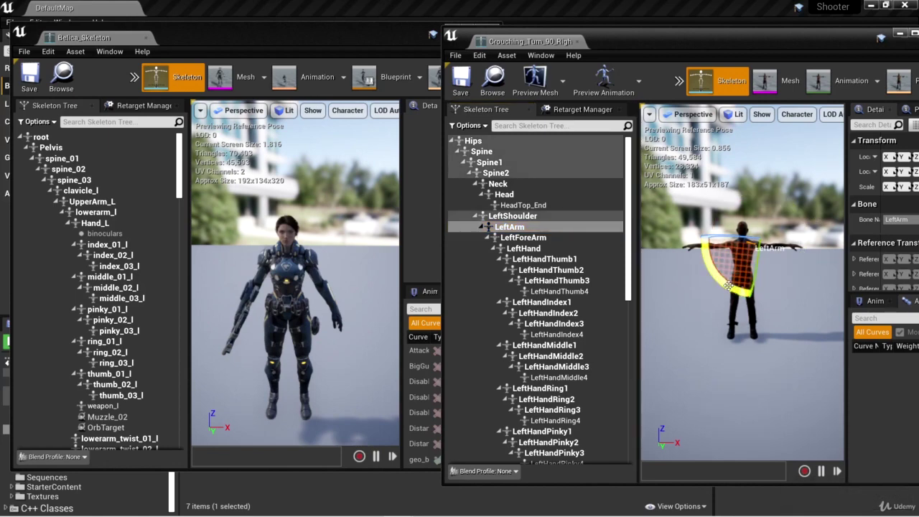
{"action": "mouse_move", "coordinate": [728, 285]}
{"action": "left_mouse_down"}
{"action": "mouse_move", "coordinate": [735, 290]}
{"action": "mouse_move", "coordinate": [724, 295]}
{"action": "mouse_move", "coordinate": [697, 269]}
{"action": "mouse_move", "coordinate": [726, 286]}
{"action": "left_mouse_up"}
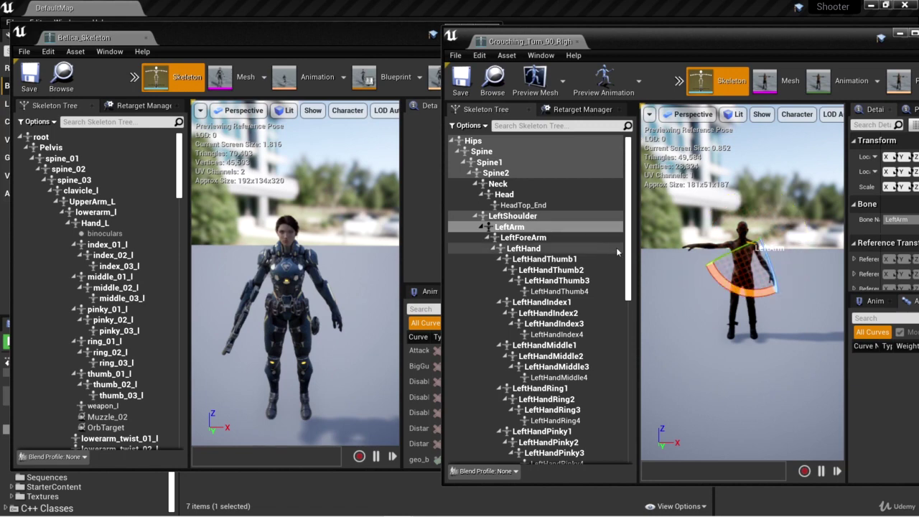
- Rotate the Mixamo skeleton's RightArm bone downward to match the Belica character's pose, and deselect the bone
{"action": "scroll", "coordinate": [618, 349], "scroll_direction": "down", "scroll_amount": 5}
{"action": "left_click", "coordinate": [512, 370]}
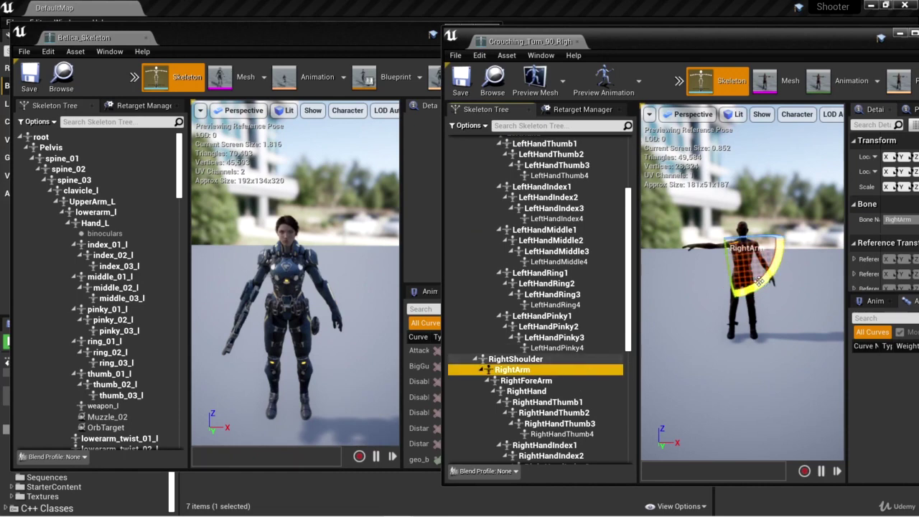
{"action": "left_click_drag", "start_coordinate": [759, 284], "coordinate": [778, 266]}
{"action": "left_click", "coordinate": [800, 337]}
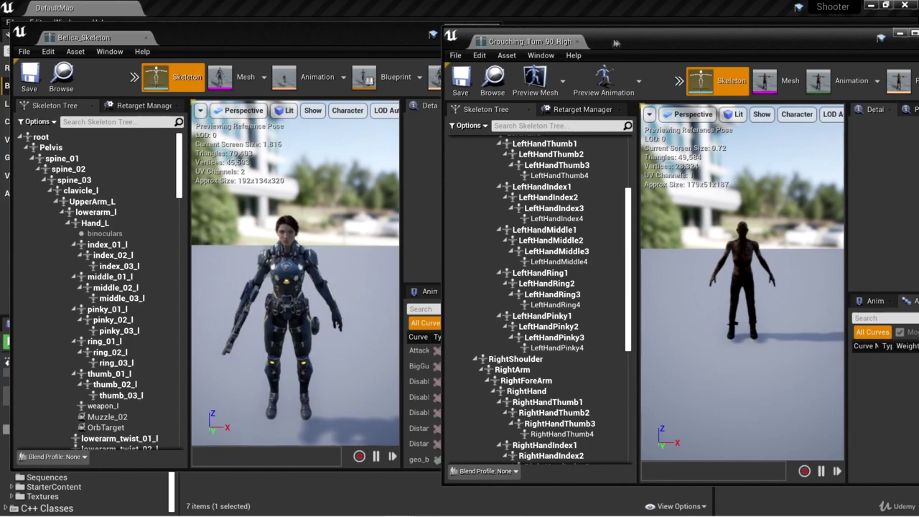
- Maximize the Mixamo skeleton editor and set its retarget base pose from the current pose
{"action": "double_click", "coordinate": [634, 41]}
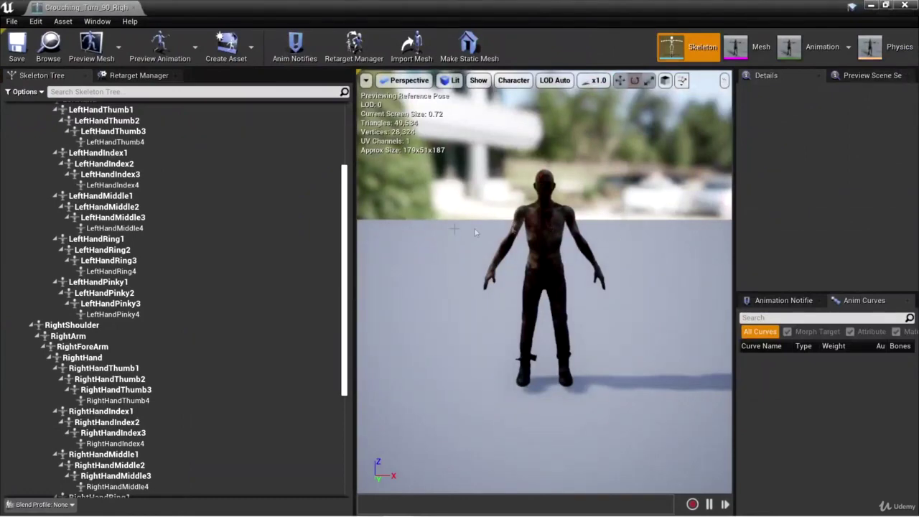
{"action": "left_click", "coordinate": [133, 76]}
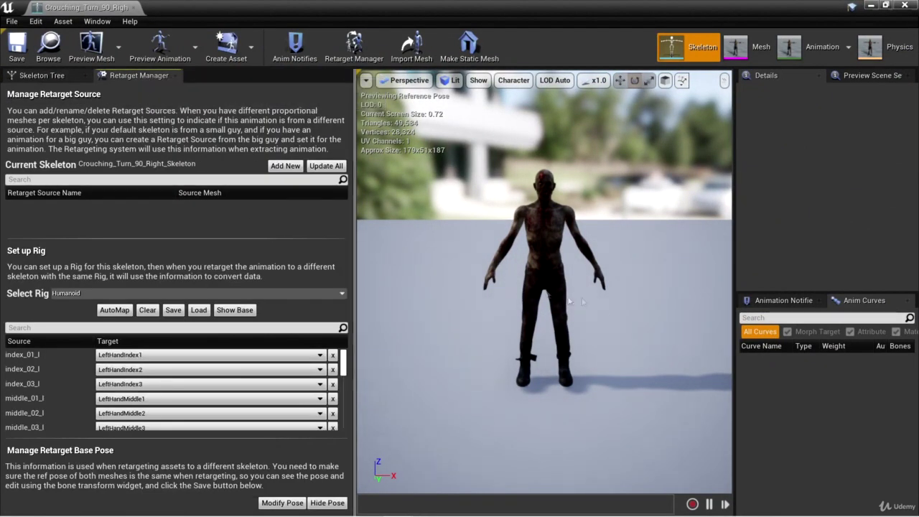
{"action": "left_click", "coordinate": [285, 504]}
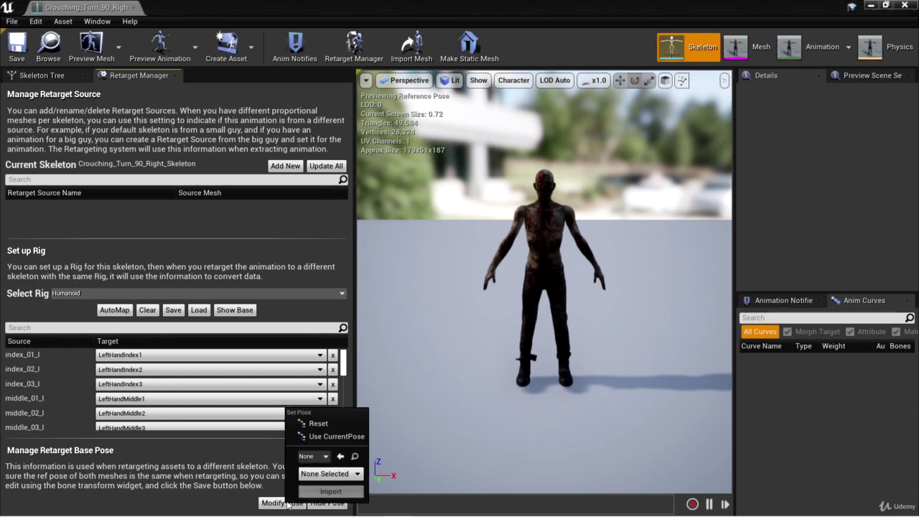
{"action": "left_click", "coordinate": [335, 436]}
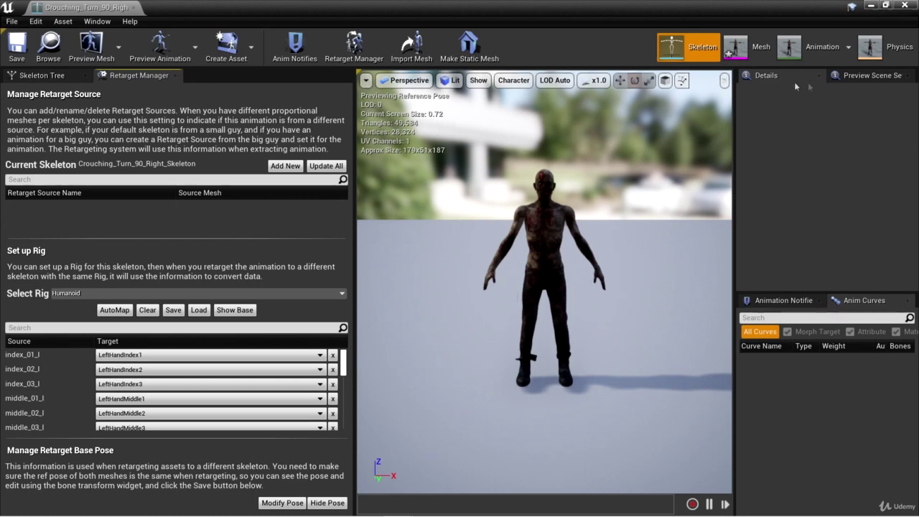
- Widen the preview scene settings and apply the Crouching_Turn_90_Right preview mesh to the skeleton asset
{"action": "left_click", "coordinate": [874, 76]}
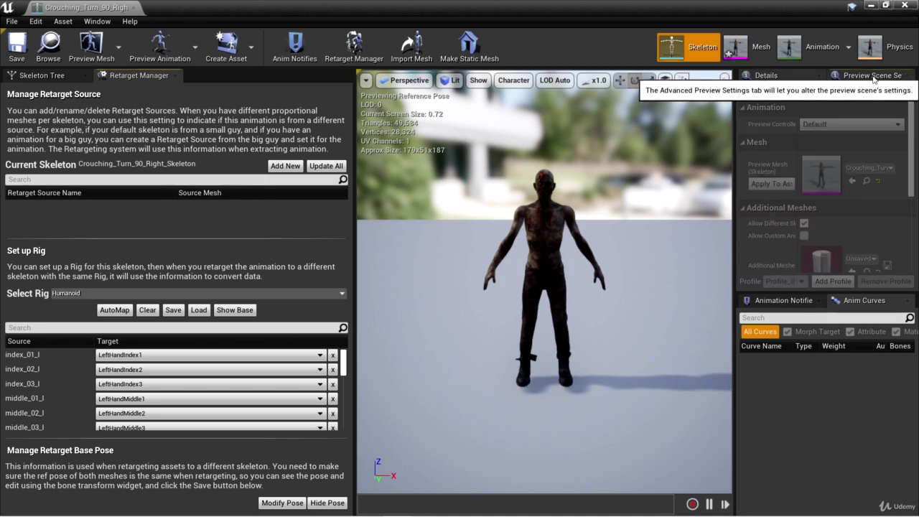
{"action": "left_click_drag", "start_coordinate": [718, 208], "coordinate": [613, 208]}
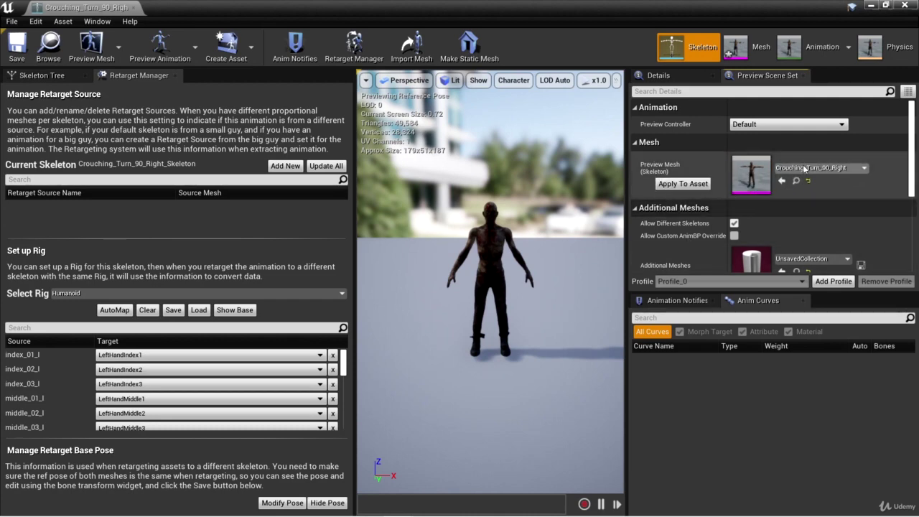
{"action": "left_click", "coordinate": [680, 184]}
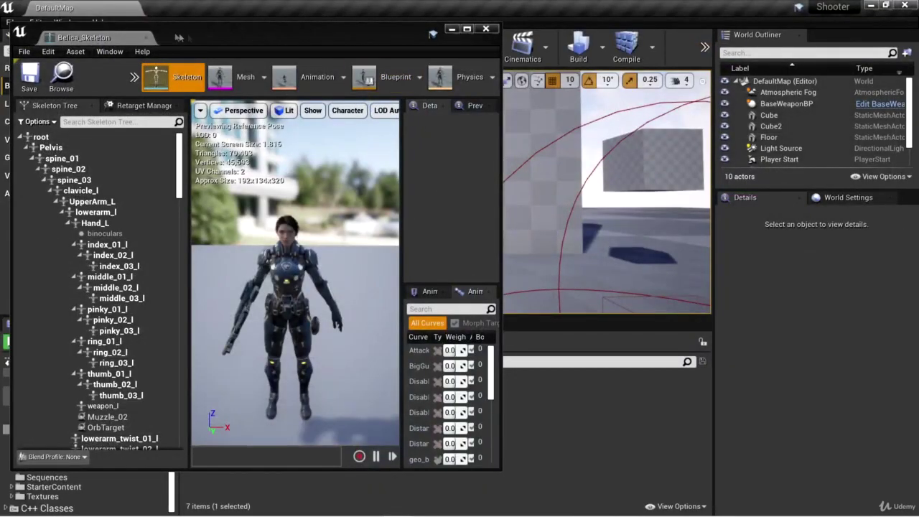
- Close the Belica skeleton editor and open the AnimationsToRetarget folder under Crouching
{"action": "left_click_drag", "start_coordinate": [179, 36], "coordinate": [207, 39]}
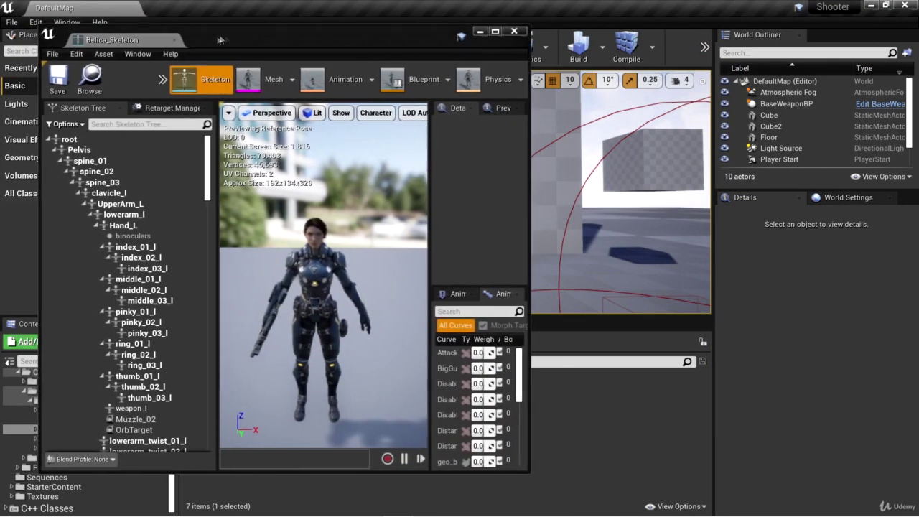
{"action": "left_click", "coordinate": [517, 32]}
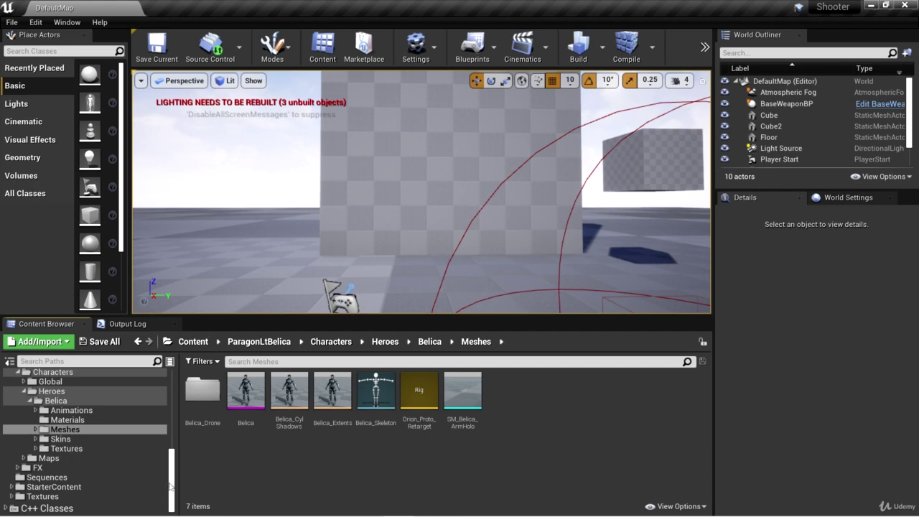
{"action": "scroll", "coordinate": [171, 487], "scroll_direction": "up", "scroll_amount": 10}
{"action": "left_click", "coordinate": [108, 434]}
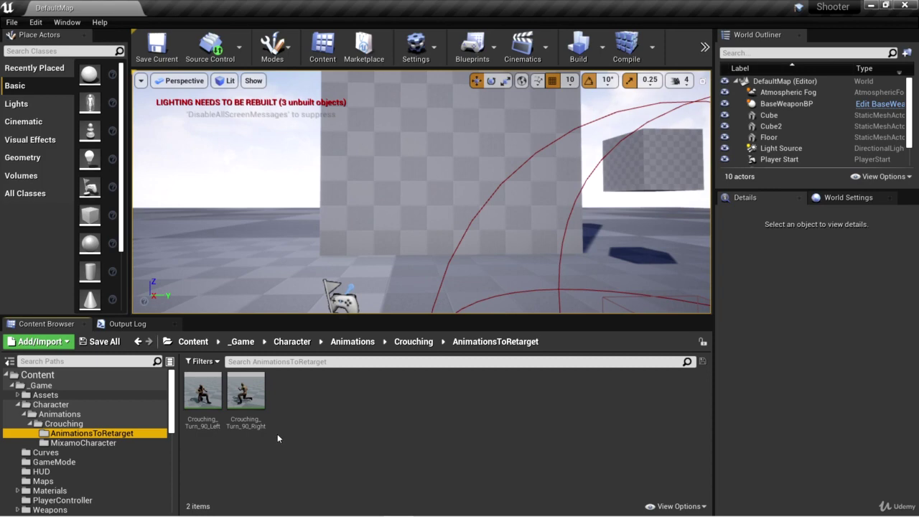
{"action": "left_click", "coordinate": [256, 406]}
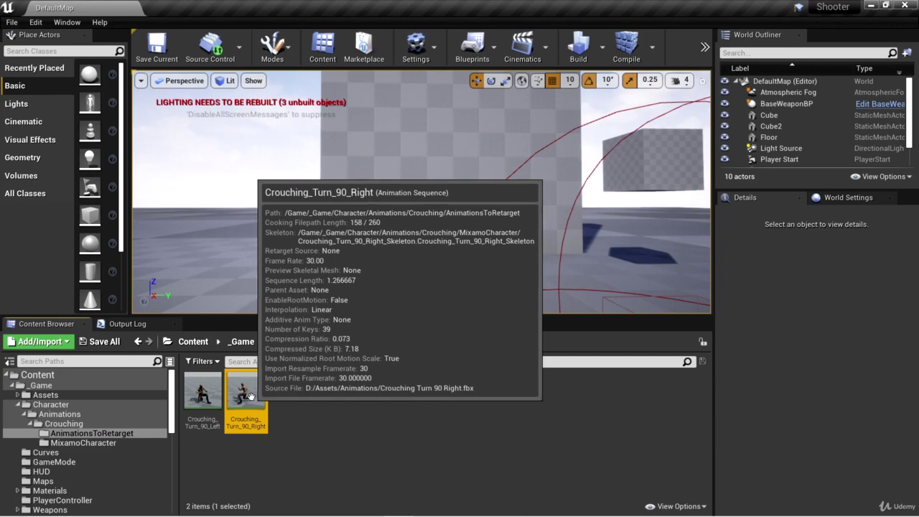
{"action": "right_click", "coordinate": [249, 401]}
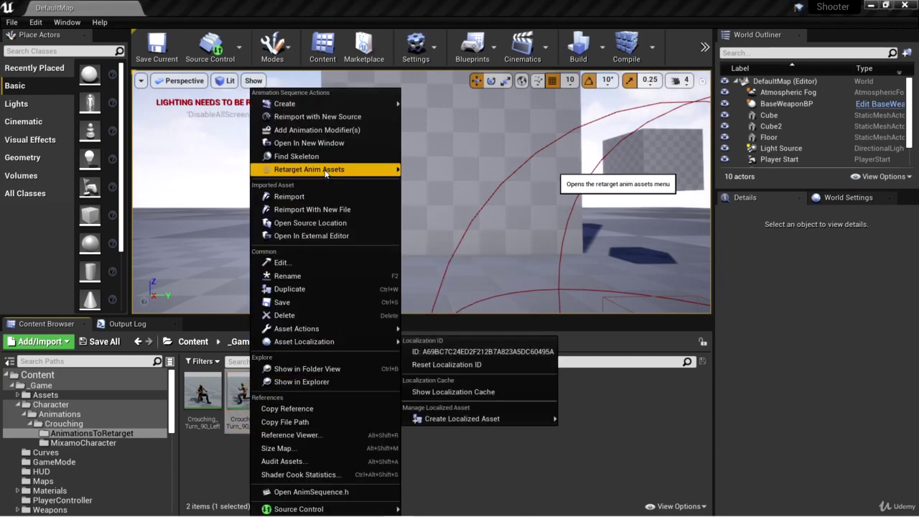
{"action": "mouse_move", "coordinate": [326, 174]}
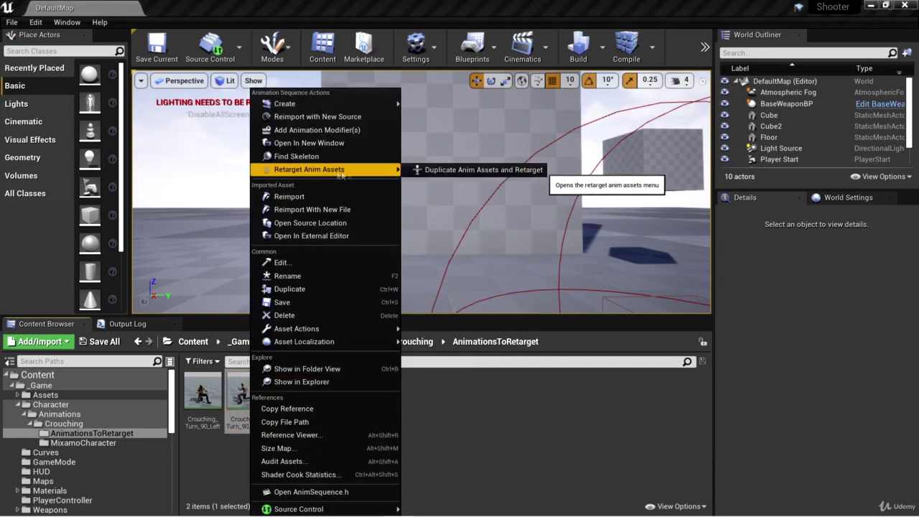
{"action": "left_click", "coordinate": [491, 171]}
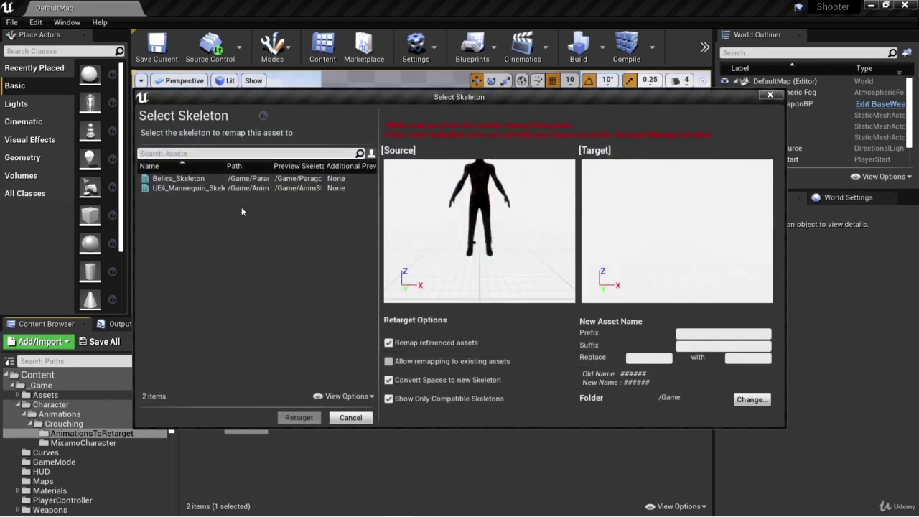
{"action": "left_click", "coordinate": [180, 178]}
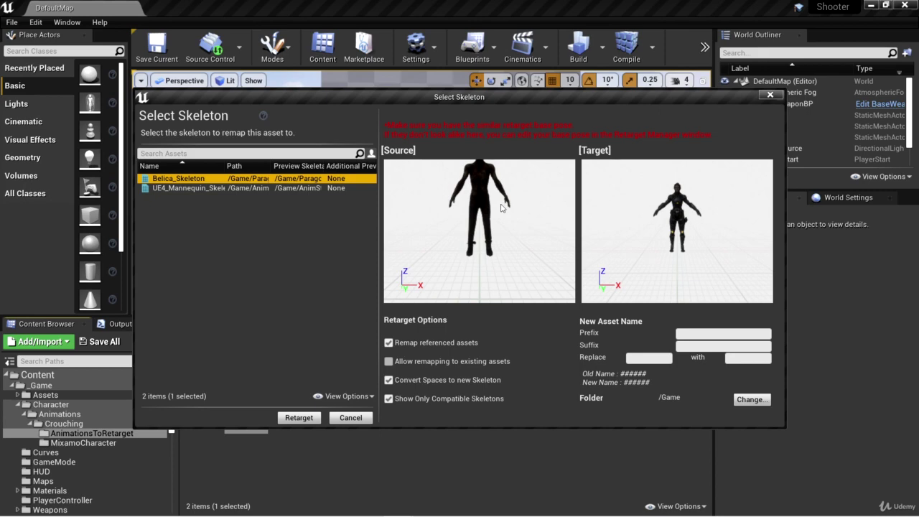
{"action": "left_click", "coordinate": [771, 96]}
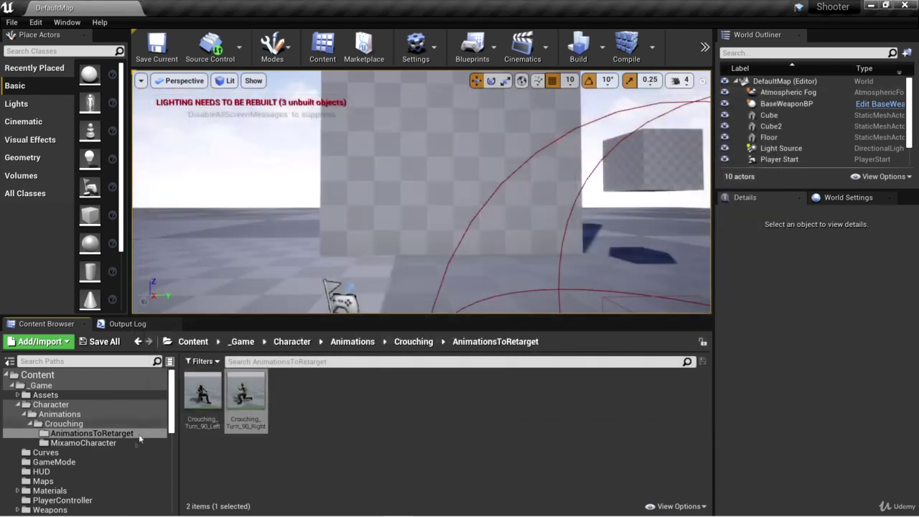
- Open the Crouching_Turn_90_Right_Skeleton asset from the MixamoCharacter folder and view its saved retarget base pose
{"action": "left_click", "coordinate": [97, 444]}
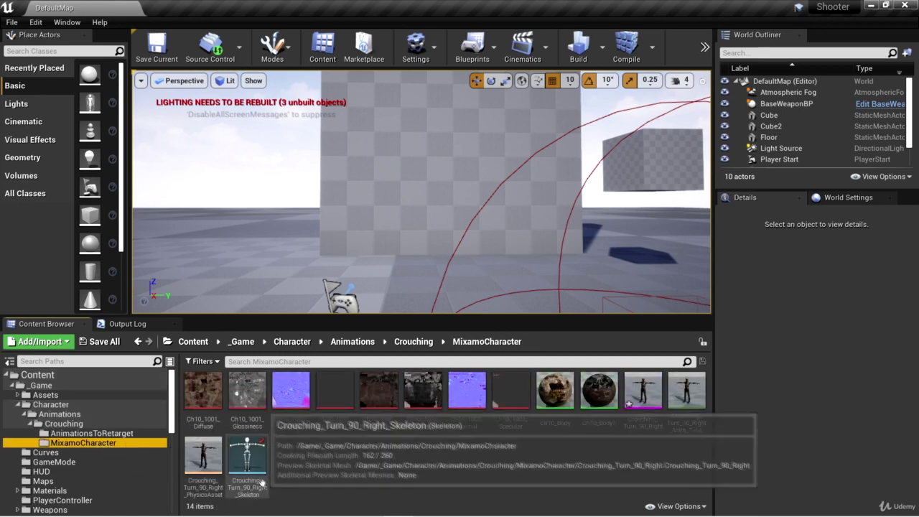
{"action": "double_click", "coordinate": [247, 456]}
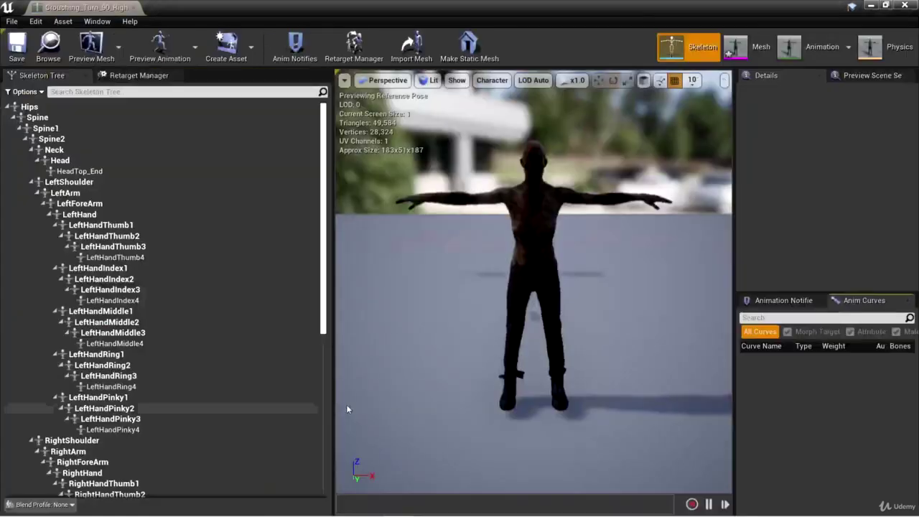
{"action": "left_click", "coordinate": [138, 75]}
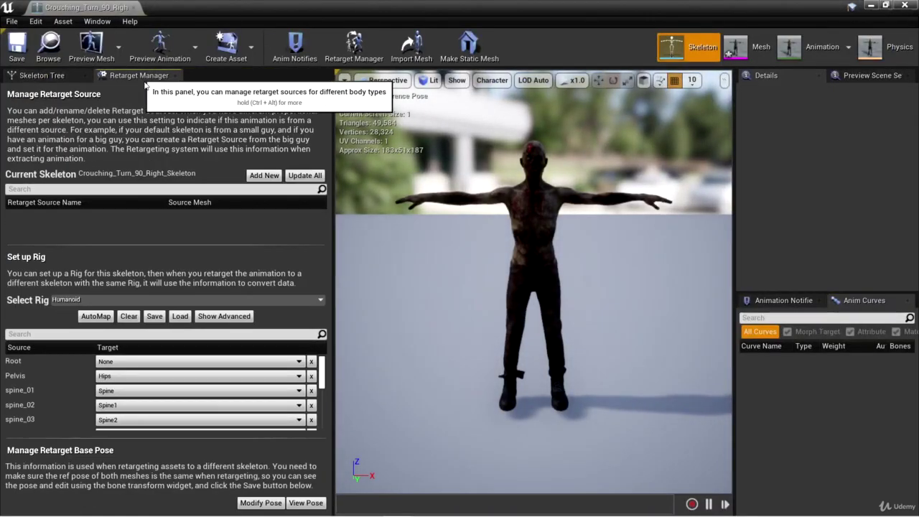
{"action": "left_click", "coordinate": [319, 505]}
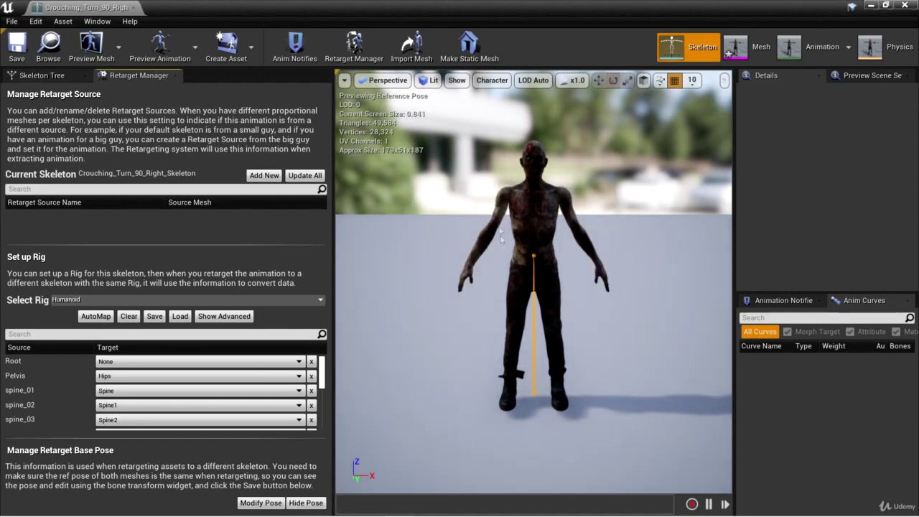
- Rotate the Mixamo skeleton's LeftArm and RightArm bones 10 degrees each, raising both arms away from the body
{"action": "left_click", "coordinate": [36, 75]}
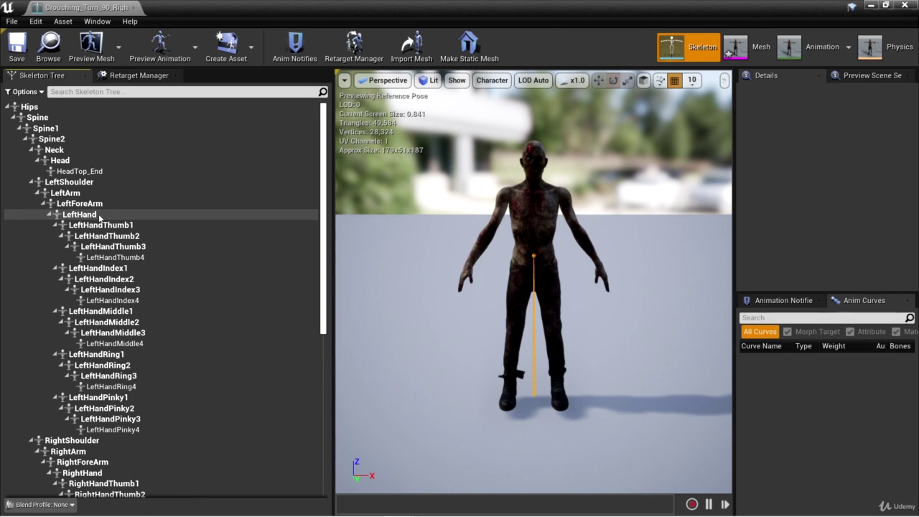
{"action": "left_click", "coordinate": [111, 193]}
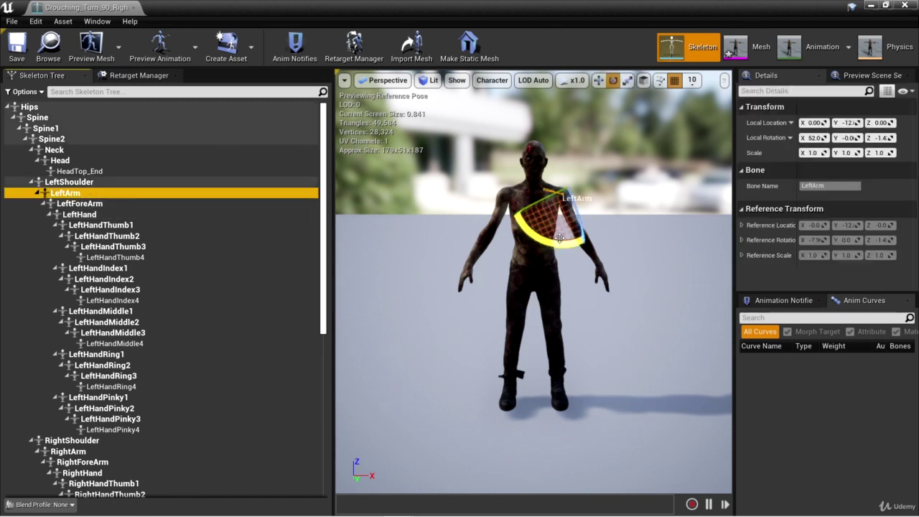
{"action": "left_click_drag", "start_coordinate": [555, 247], "coordinate": [579, 245]}
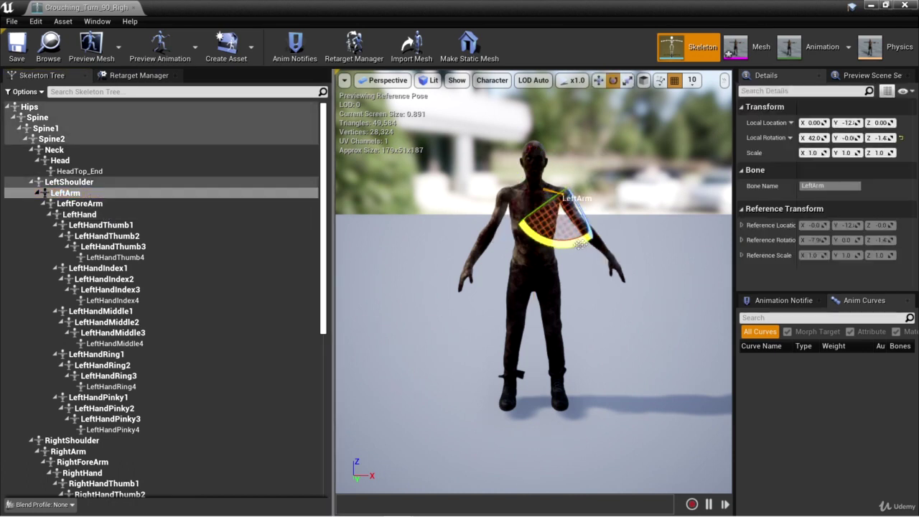
{"action": "left_click_drag", "start_coordinate": [323, 224], "coordinate": [331, 270]}
{"action": "left_click", "coordinate": [146, 370]}
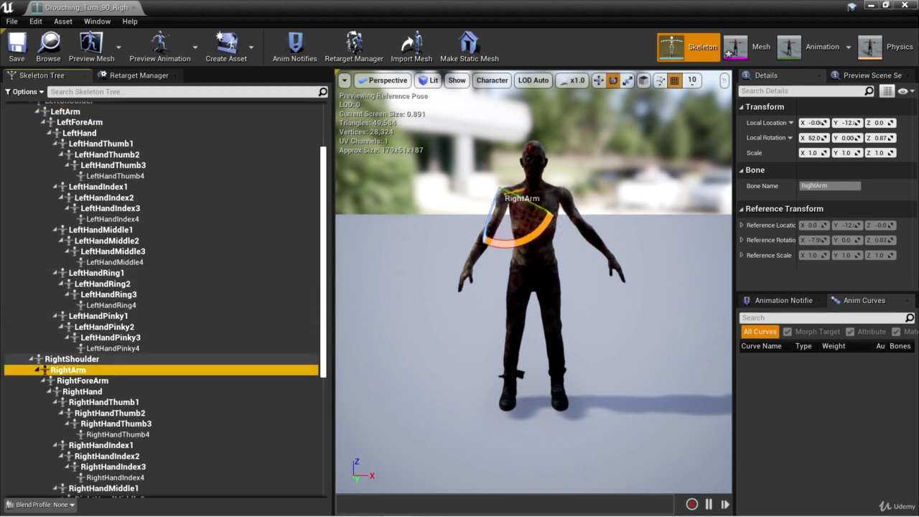
{"action": "left_click_drag", "start_coordinate": [519, 244], "coordinate": [500, 251]}
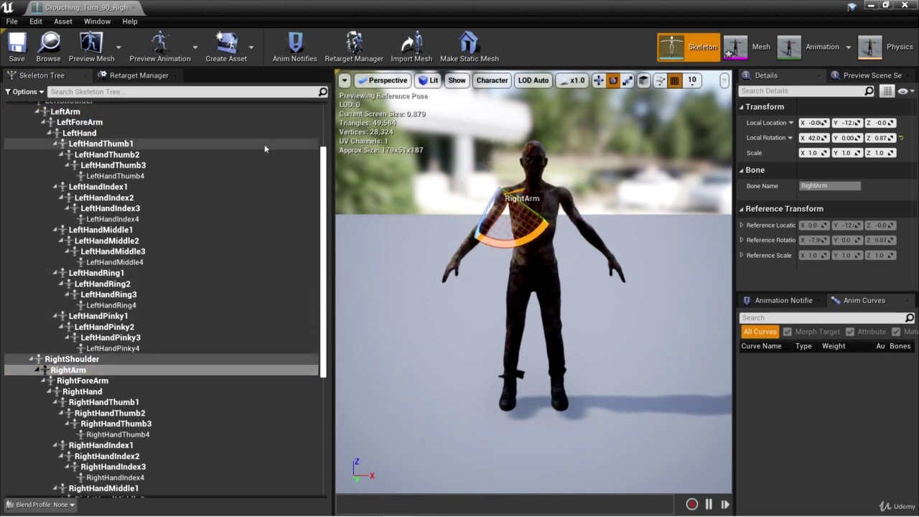
- Set the Mixamo skeleton's retarget base pose from the current pose, then save the skeleton and close its editor
{"action": "left_click", "coordinate": [134, 77]}
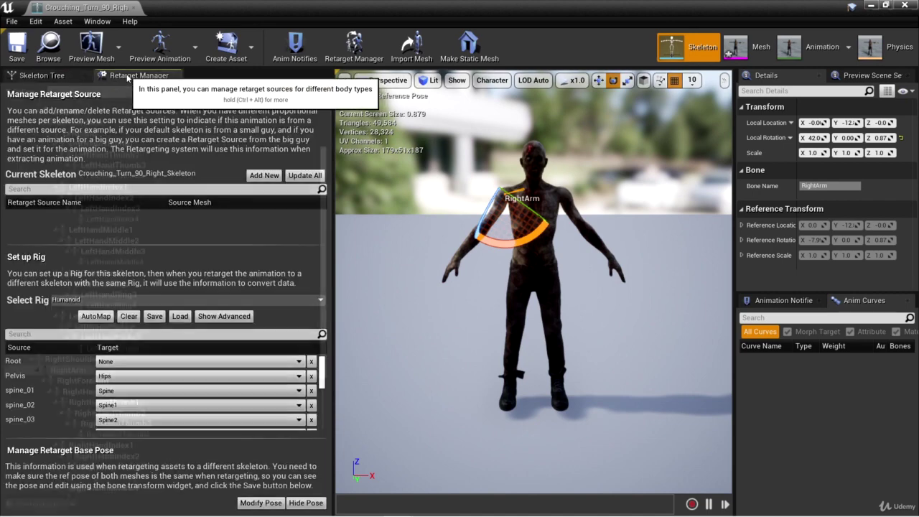
{"action": "left_click", "coordinate": [261, 503]}
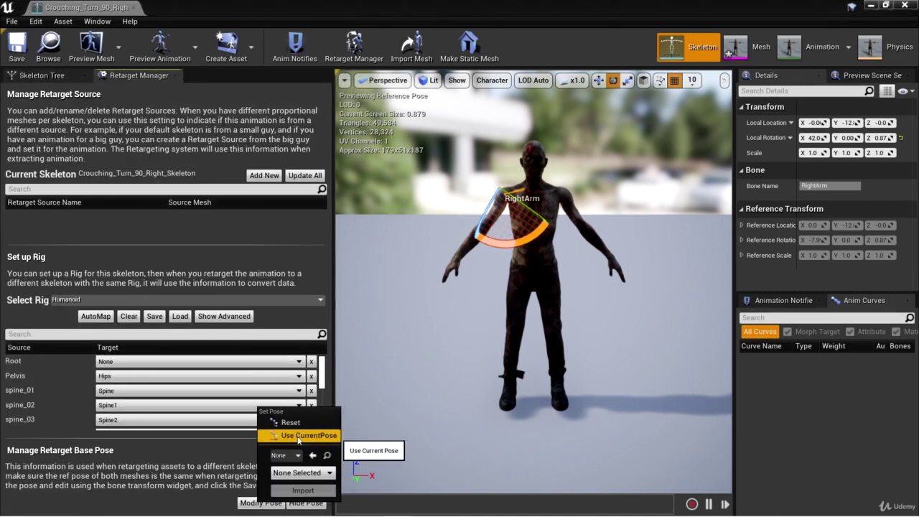
{"action": "left_click", "coordinate": [316, 436]}
{"action": "left_click", "coordinate": [16, 44]}
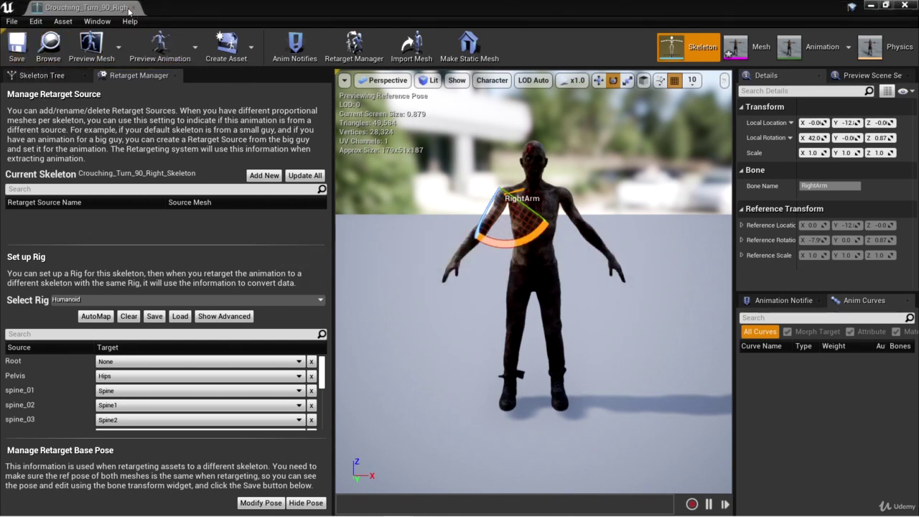
{"action": "left_click", "coordinate": [132, 7]}
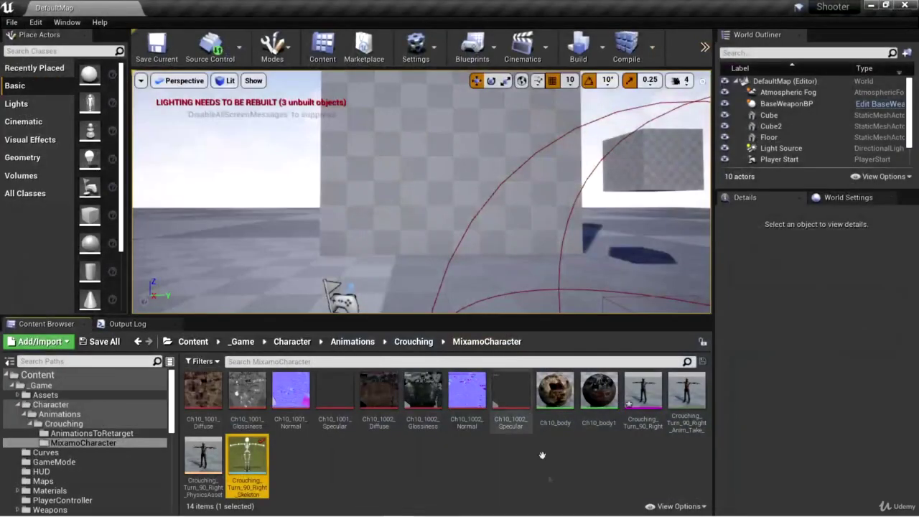
- Duplicate and retarget the Crouching_Turn_90_Right animation from AnimationsToRetarget to Belica_Skeleton
{"action": "left_click", "coordinate": [122, 435]}
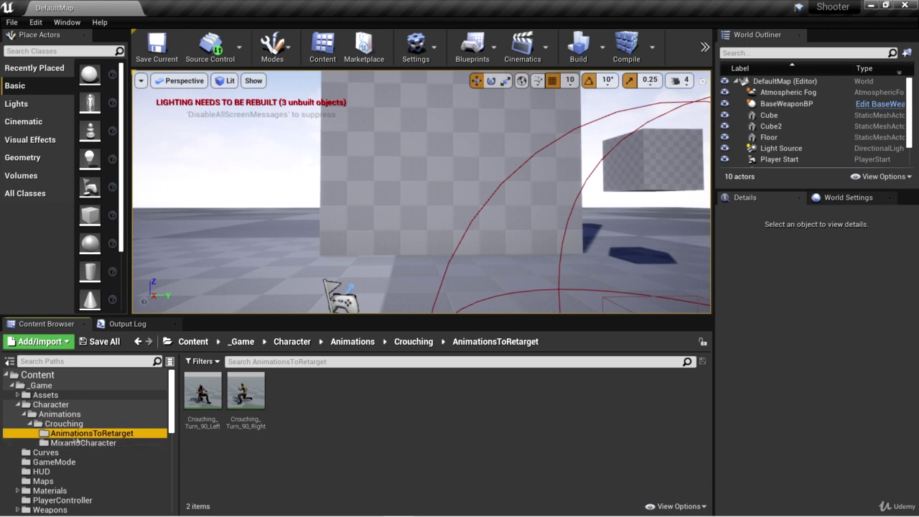
{"action": "left_click", "coordinate": [246, 417]}
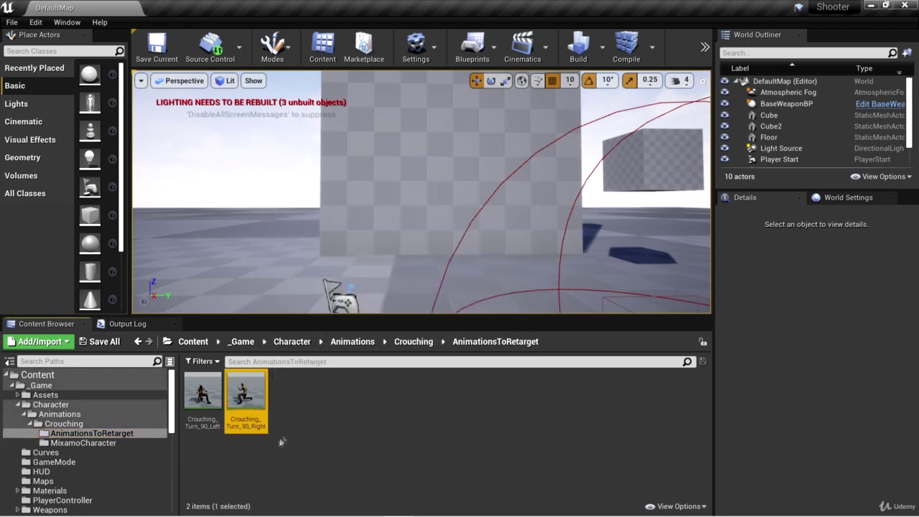
{"action": "right_click", "coordinate": [251, 401]}
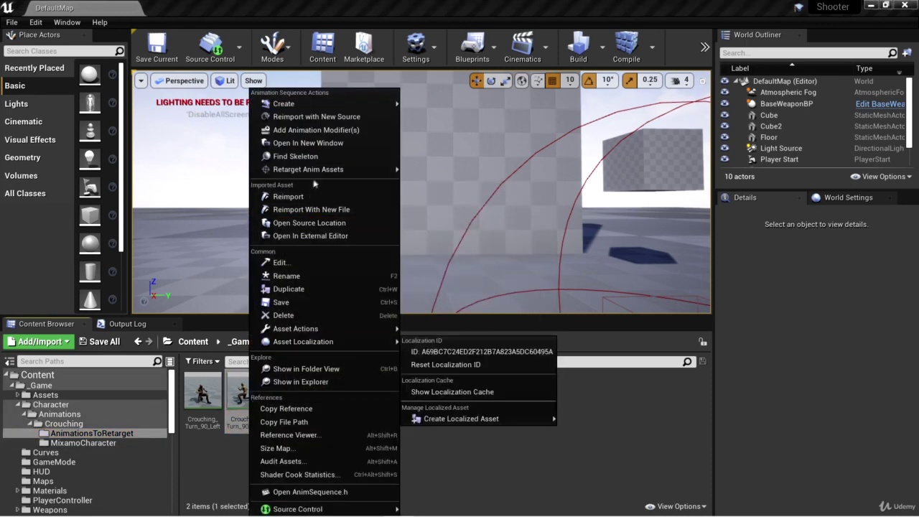
{"action": "mouse_move", "coordinate": [319, 173]}
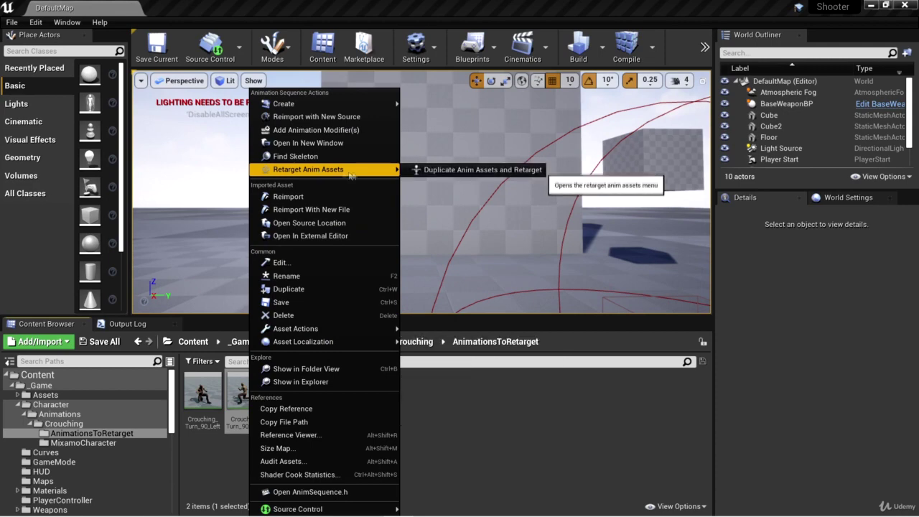
{"action": "left_click", "coordinate": [490, 171]}
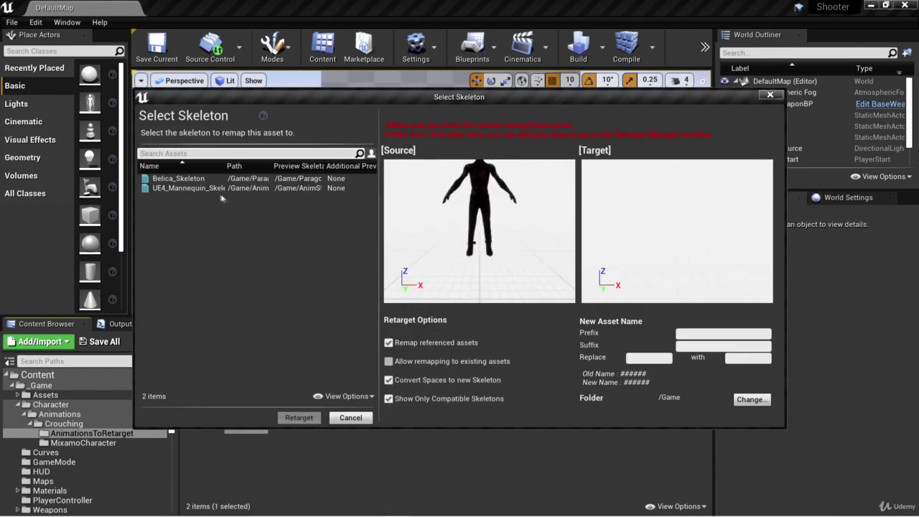
{"action": "left_click", "coordinate": [179, 179]}
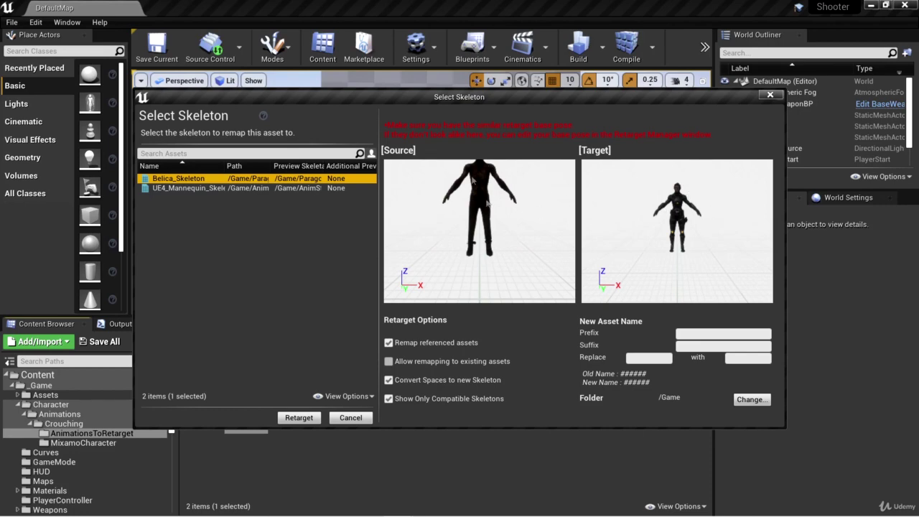
{"action": "left_click", "coordinate": [298, 416]}
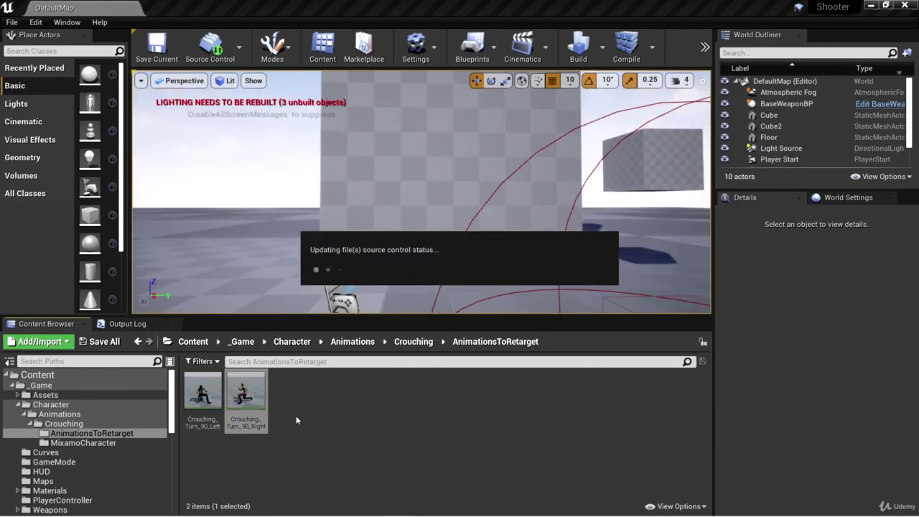
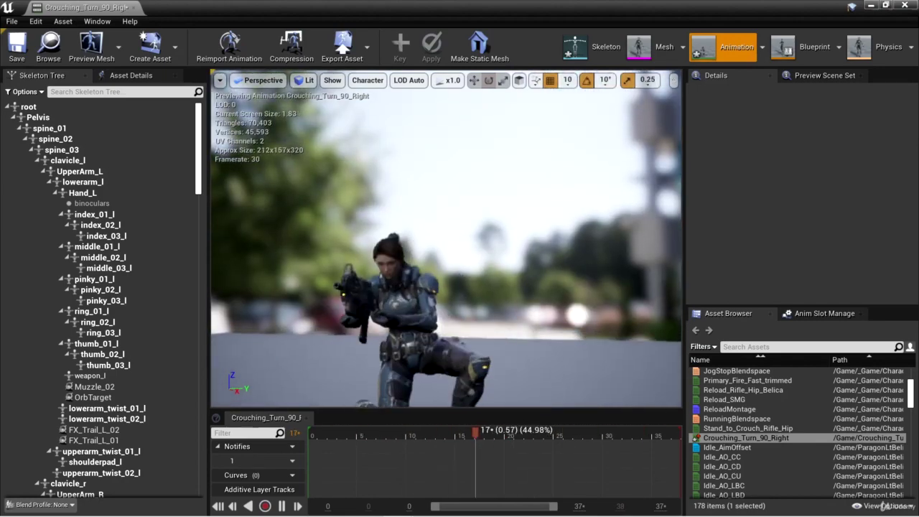
- Pause the retargeted Crouching_Turn_90_Right animation and scrub through it, examining Belica's arms and weapon from several angles
{"action": "left_click_drag", "start_coordinate": [528, 329], "coordinate": [338, 370], "text": "alt"}
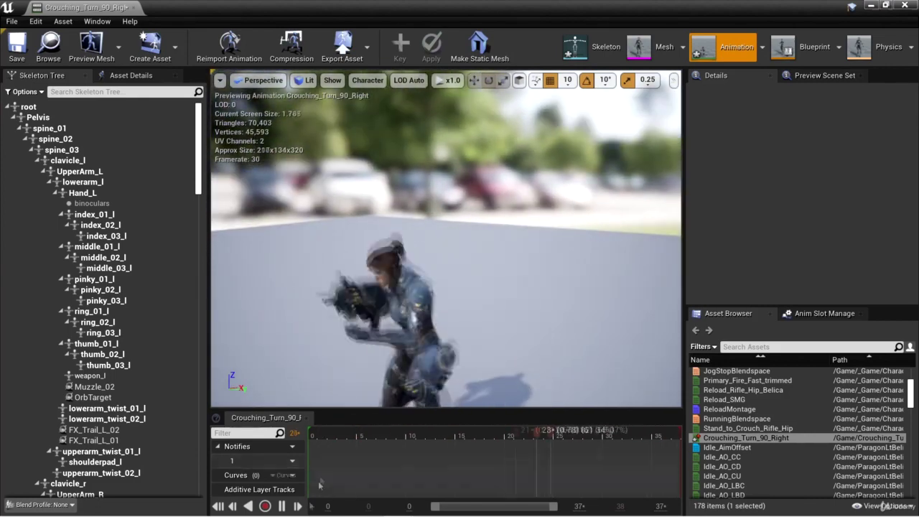
{"action": "left_click", "coordinate": [283, 506]}
{"action": "left_click", "coordinate": [313, 439]}
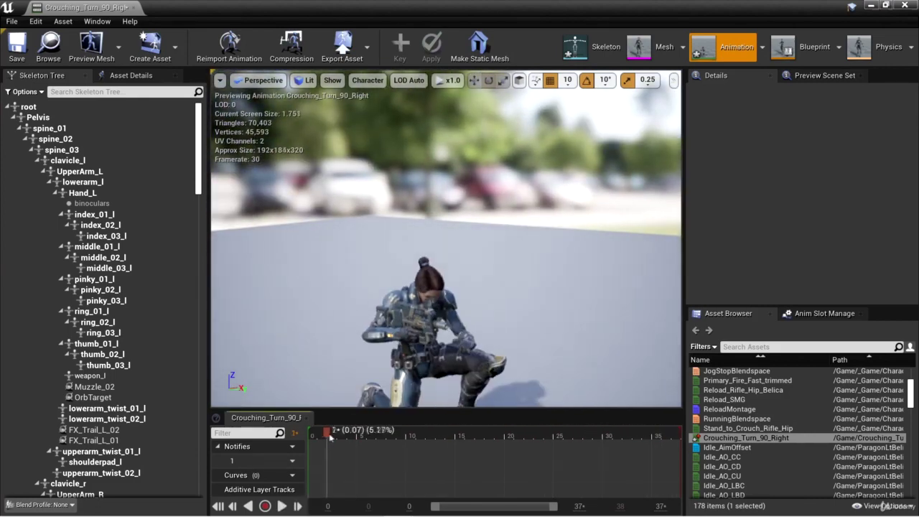
{"action": "right_click_drag", "start_coordinate": [552, 367], "coordinate": [589, 367]}
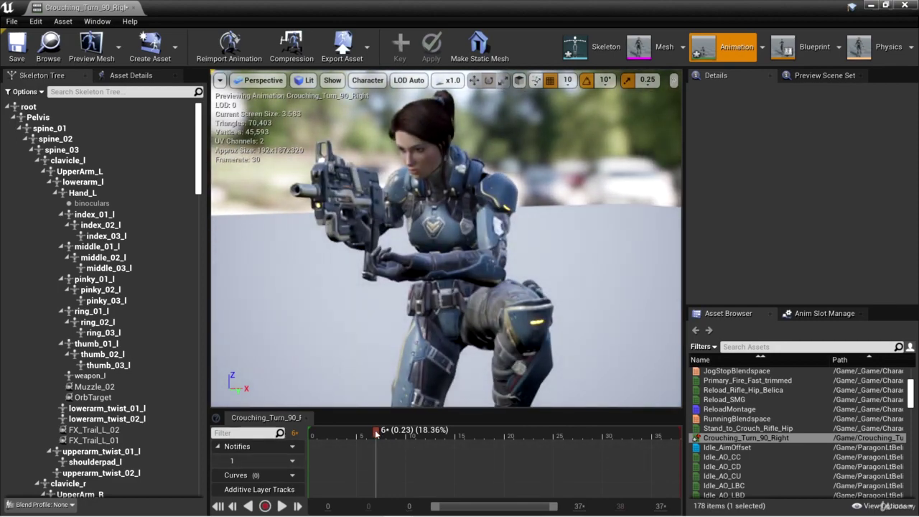
{"action": "mouse_move", "coordinate": [451, 429]}
{"action": "left_mouse_down"}
{"action": "mouse_move", "coordinate": [493, 425]}
{"action": "mouse_move", "coordinate": [337, 415]}
{"action": "mouse_move", "coordinate": [567, 415]}
{"action": "mouse_move", "coordinate": [352, 418]}
{"action": "mouse_move", "coordinate": [448, 424]}
{"action": "left_mouse_up"}
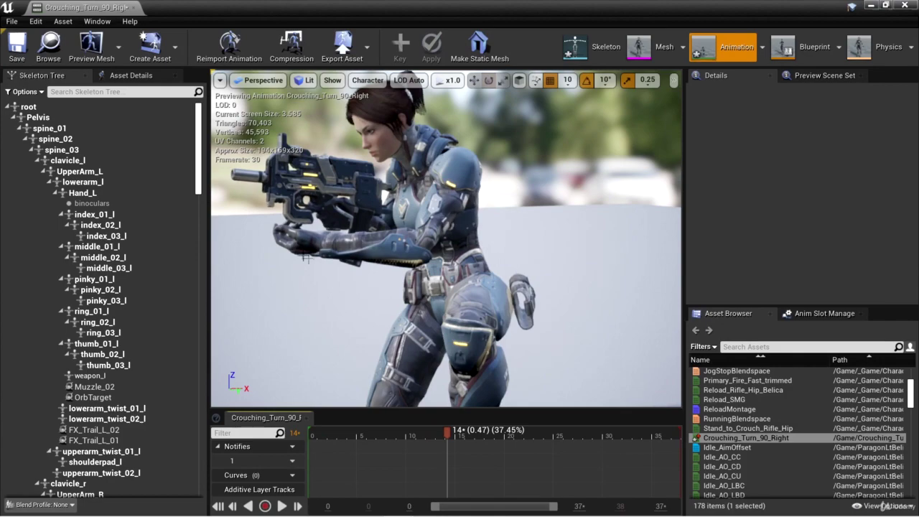
{"action": "mouse_move", "coordinate": [476, 417]}
{"action": "left_mouse_down"}
{"action": "mouse_move", "coordinate": [323, 418]}
{"action": "mouse_move", "coordinate": [568, 421]}
{"action": "mouse_move", "coordinate": [458, 455]}
{"action": "mouse_move", "coordinate": [341, 440]}
{"action": "mouse_move", "coordinate": [582, 433]}
{"action": "mouse_move", "coordinate": [321, 431]}
{"action": "left_mouse_up"}
{"action": "left_click_drag", "start_coordinate": [429, 367], "coordinate": [383, 275], "text": "alt"}
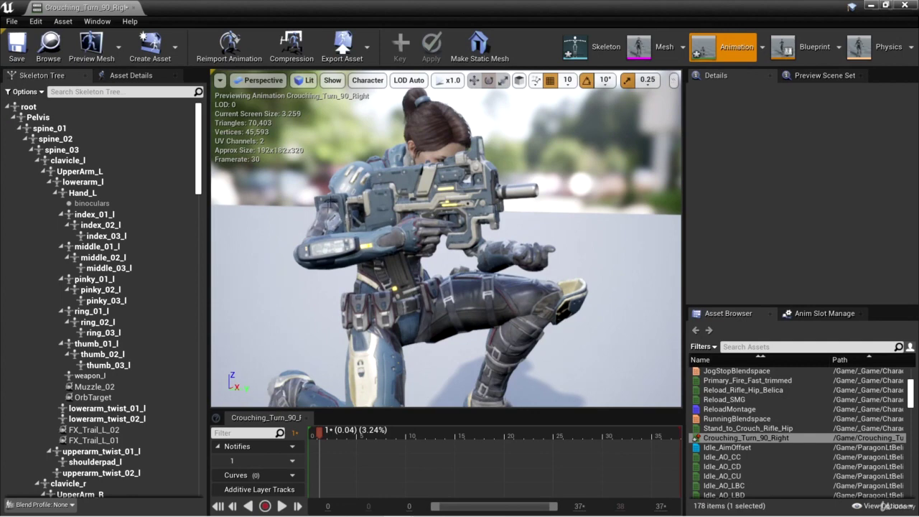
- Show the retargeting options in the skeleton tree and recursively set translation retargeting to Skeleton from the root bone
{"action": "left_click", "coordinate": [41, 92]}
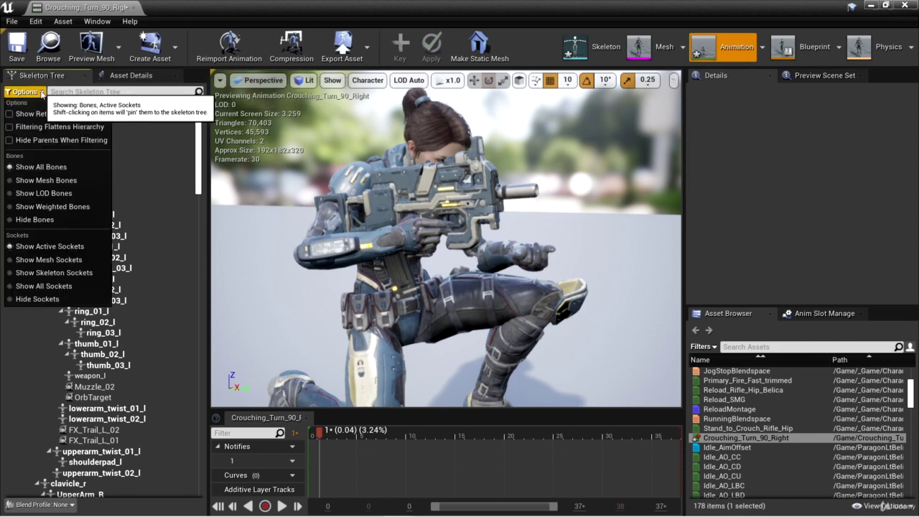
{"action": "left_click", "coordinate": [11, 115]}
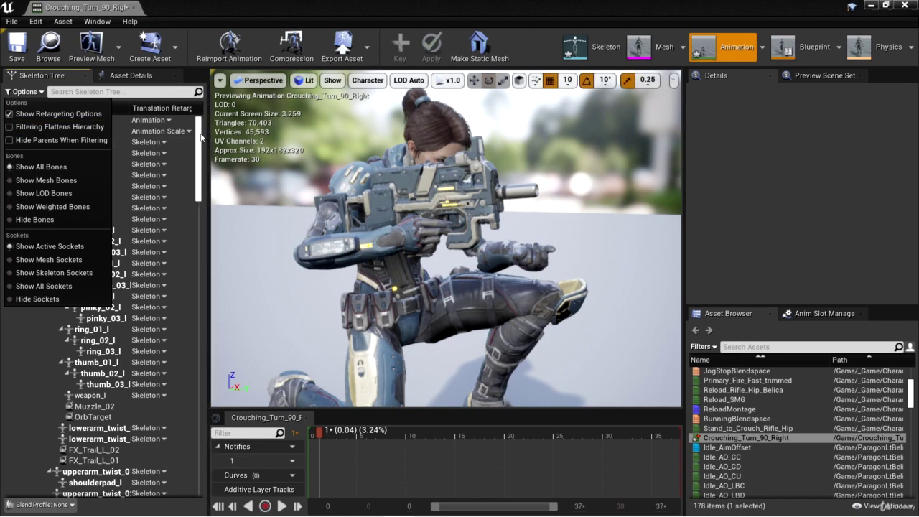
{"action": "left_click", "coordinate": [182, 132]}
{"action": "left_click", "coordinate": [38, 121]}
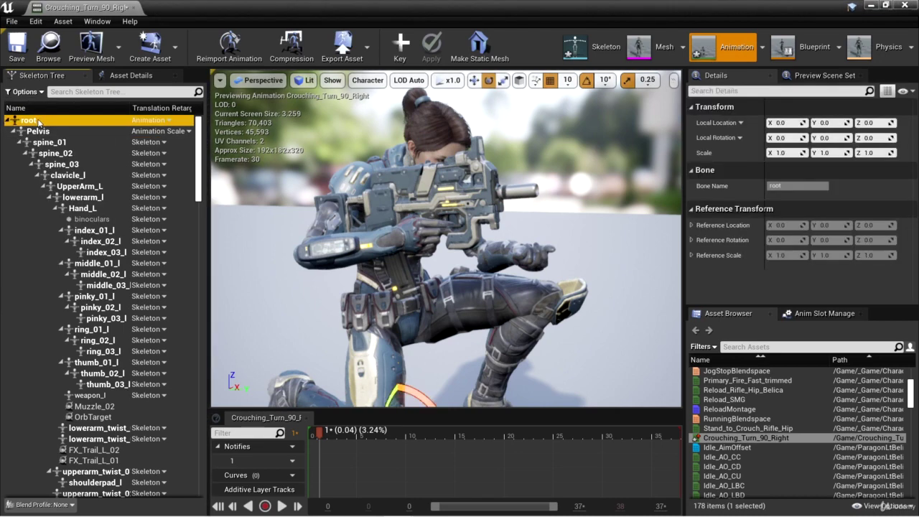
{"action": "right_click", "coordinate": [38, 121]}
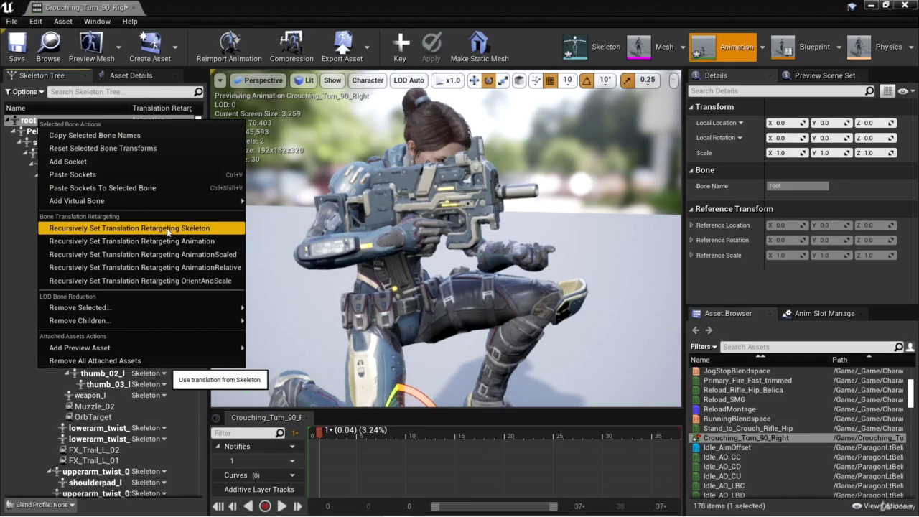
{"action": "left_click", "coordinate": [168, 228]}
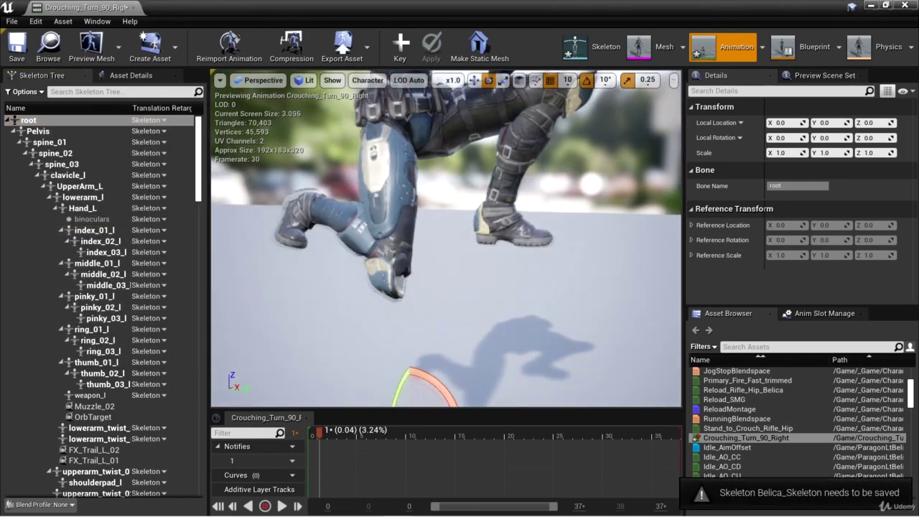
- Set the Pelvis bone's translation retargeting mode to Animation Scaled and check the crouching pose in the preview
{"action": "middle_click_drag", "start_coordinate": [447, 302], "coordinate": [446, 215]}
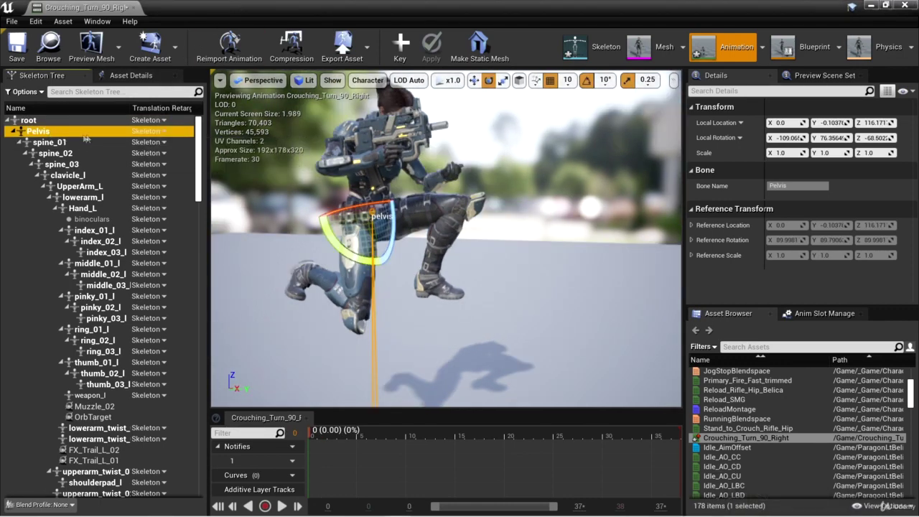
{"action": "left_click", "coordinate": [148, 131]}
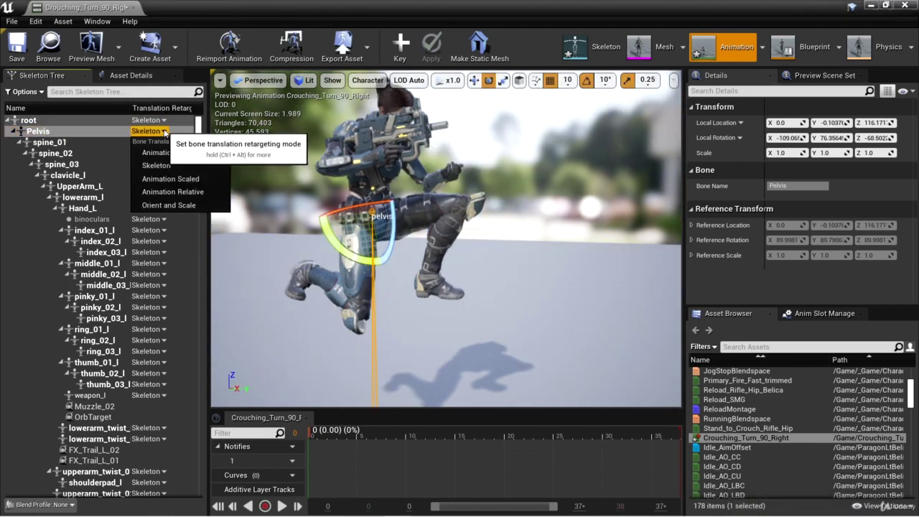
{"action": "left_click", "coordinate": [184, 180]}
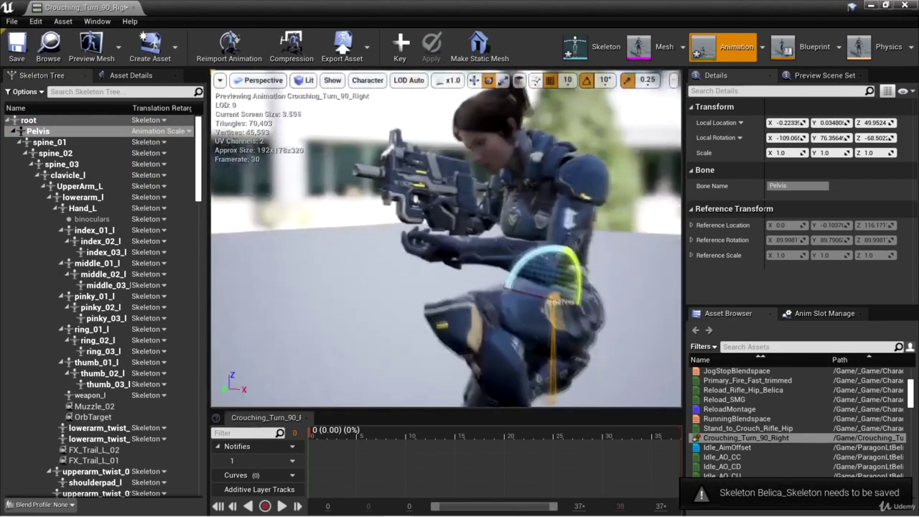
{"action": "left_click_drag", "start_coordinate": [446, 238], "coordinate": [449, 309]}
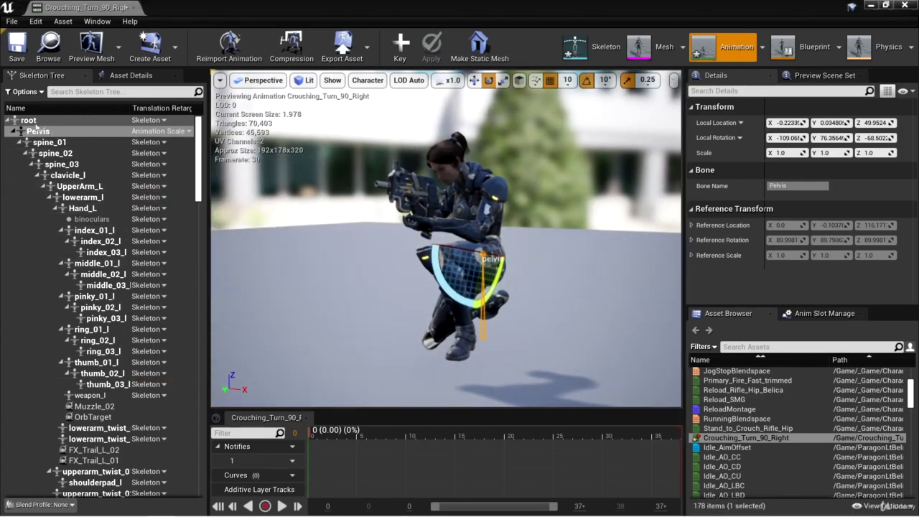
- Set the root bone's translation retargeting mode to Animation, scrub the timeline to check the crouch, and close the animation editor
{"action": "left_click", "coordinate": [161, 131]}
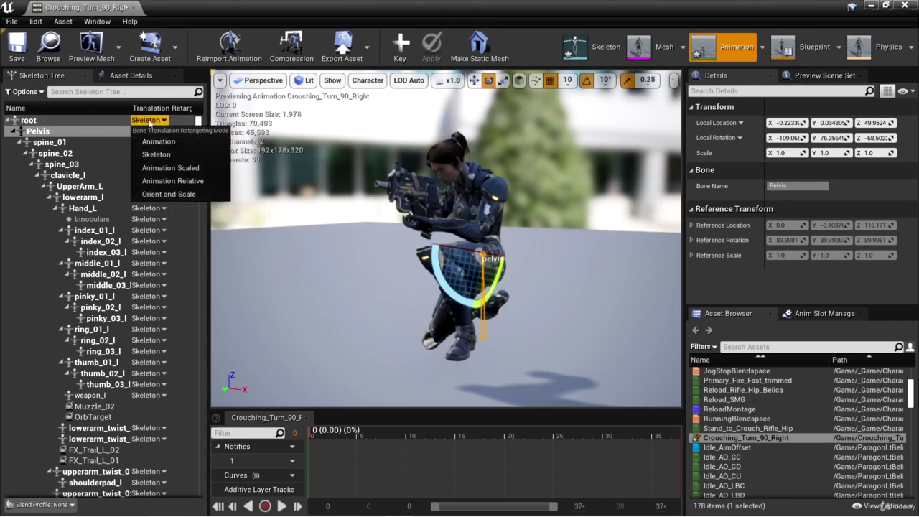
{"action": "left_click", "coordinate": [153, 141]}
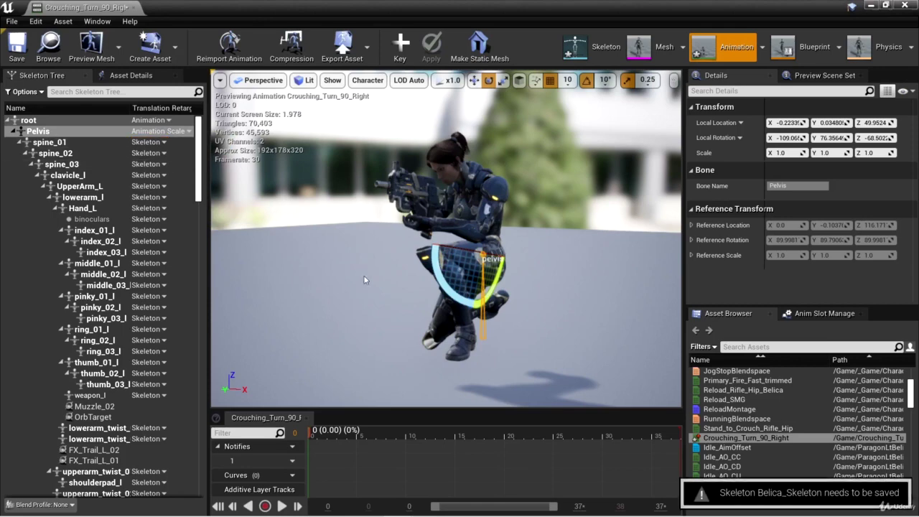
{"action": "mouse_move", "coordinate": [311, 439]}
{"action": "left_mouse_down"}
{"action": "mouse_move", "coordinate": [632, 442]}
{"action": "mouse_move", "coordinate": [319, 446]}
{"action": "left_mouse_up"}
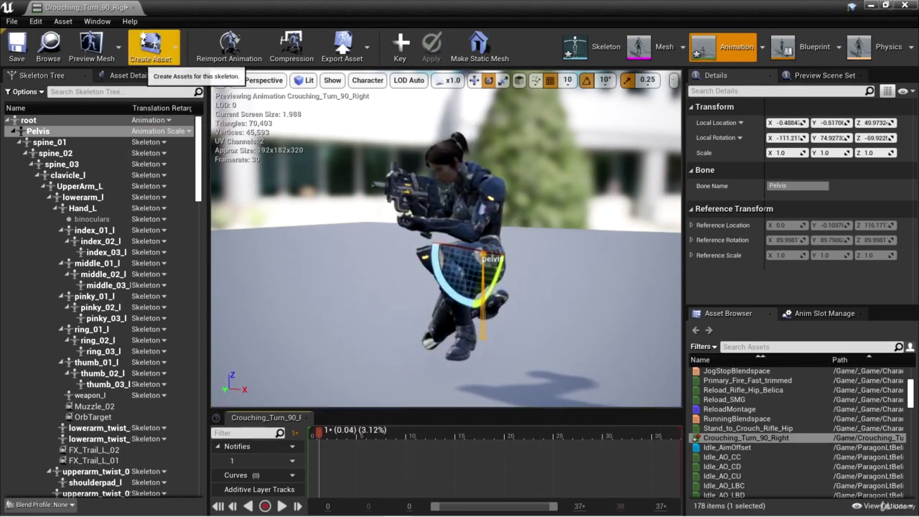
{"action": "left_click", "coordinate": [134, 8]}
- Move the retargeted Crouching_Turn_90_Right animation from Content into the Crouching animations folder and open that folder
{"action": "left_click_drag", "start_coordinate": [335, 459], "coordinate": [91, 424]}
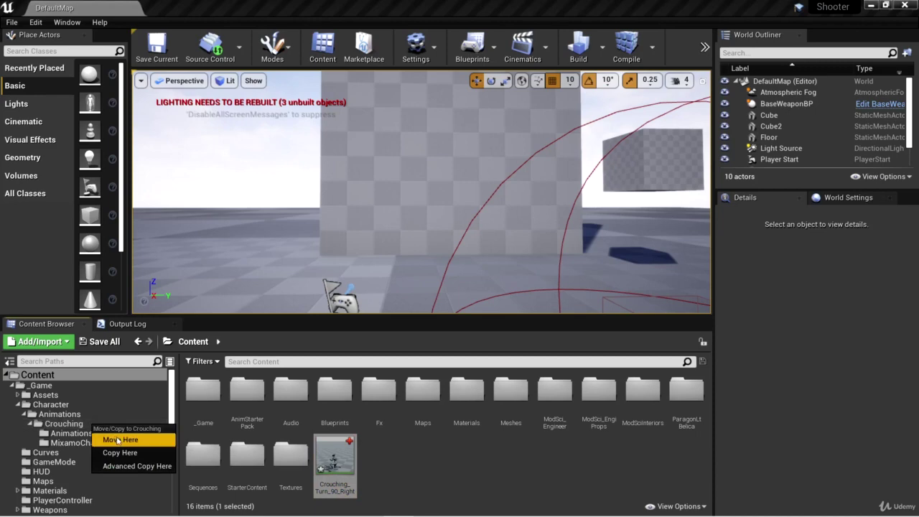
{"action": "left_click", "coordinate": [118, 439]}
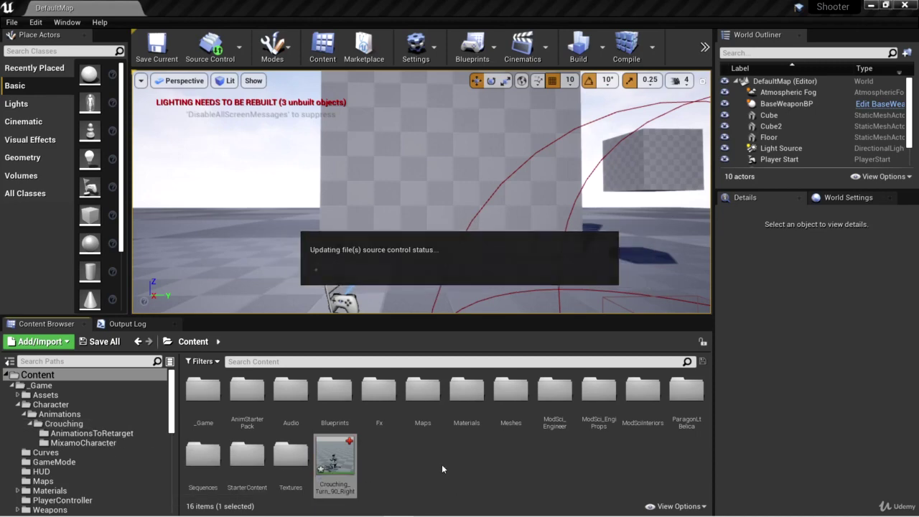
{"action": "left_click", "coordinate": [108, 425]}
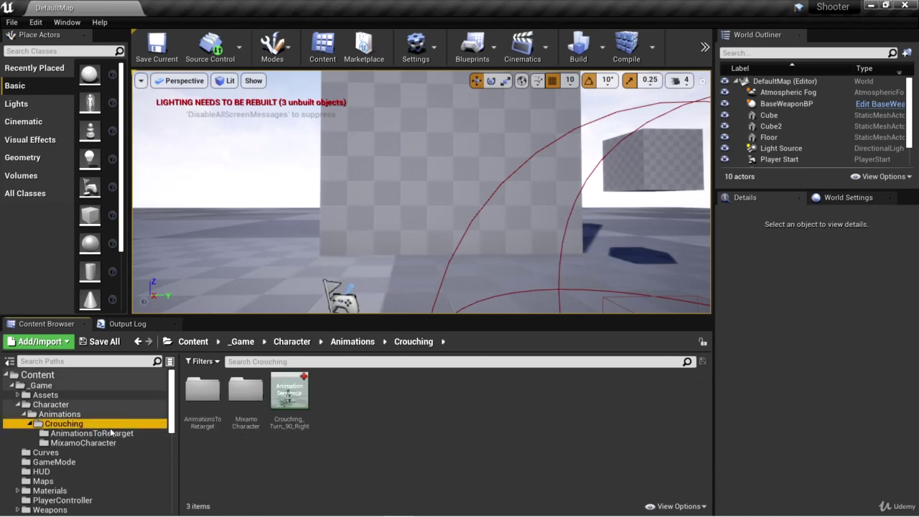
- Duplicate and retarget the Crouching_Turn_90_Left animation from AnimationsToRetarget to Belica_Skeleton
{"action": "left_click", "coordinate": [110, 432]}
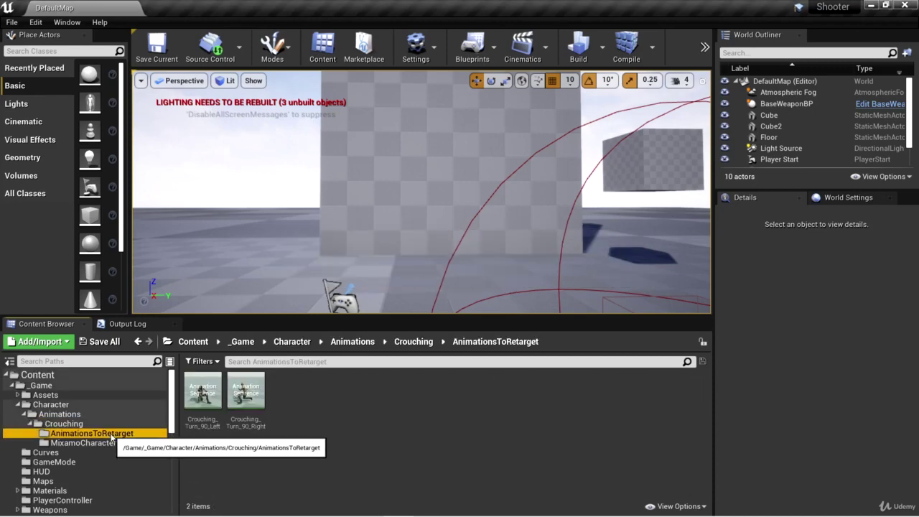
{"action": "left_click", "coordinate": [203, 392]}
{"action": "right_click", "coordinate": [202, 396]}
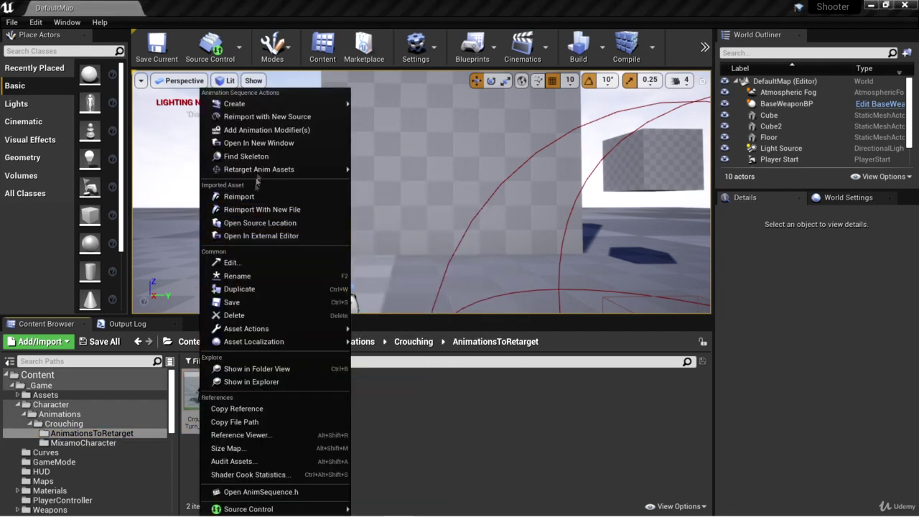
{"action": "mouse_move", "coordinate": [263, 171]}
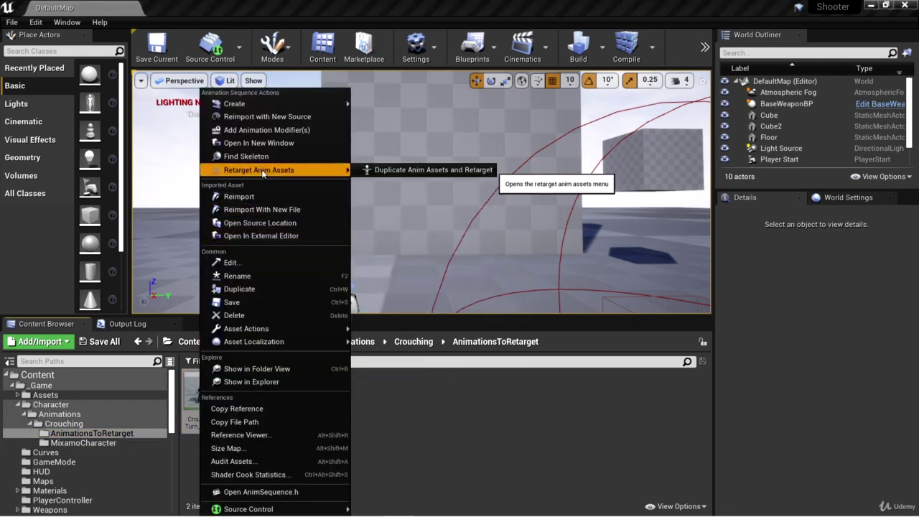
{"action": "left_click", "coordinate": [434, 170]}
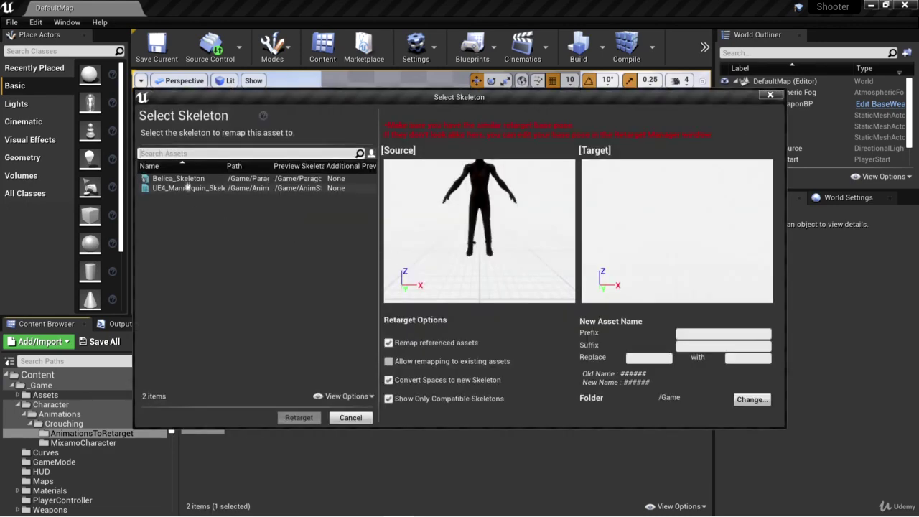
{"action": "left_click", "coordinate": [179, 179]}
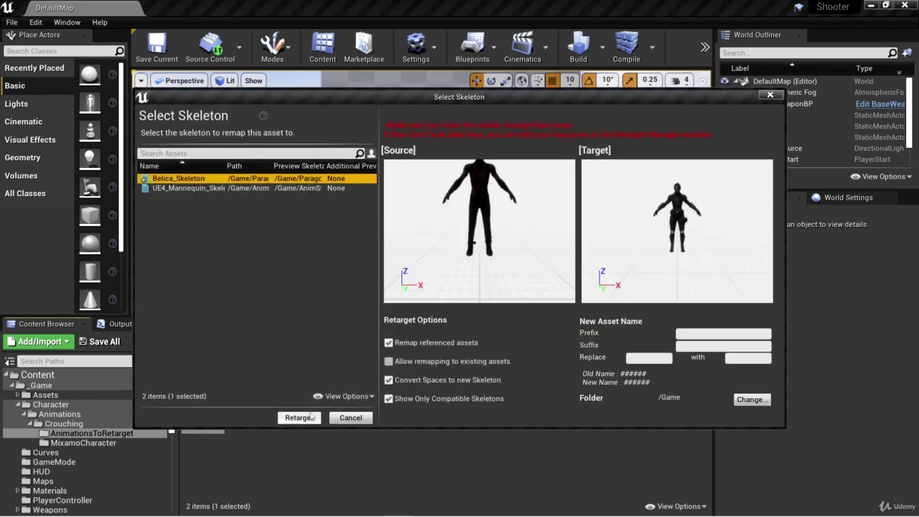
{"action": "left_click", "coordinate": [312, 416]}
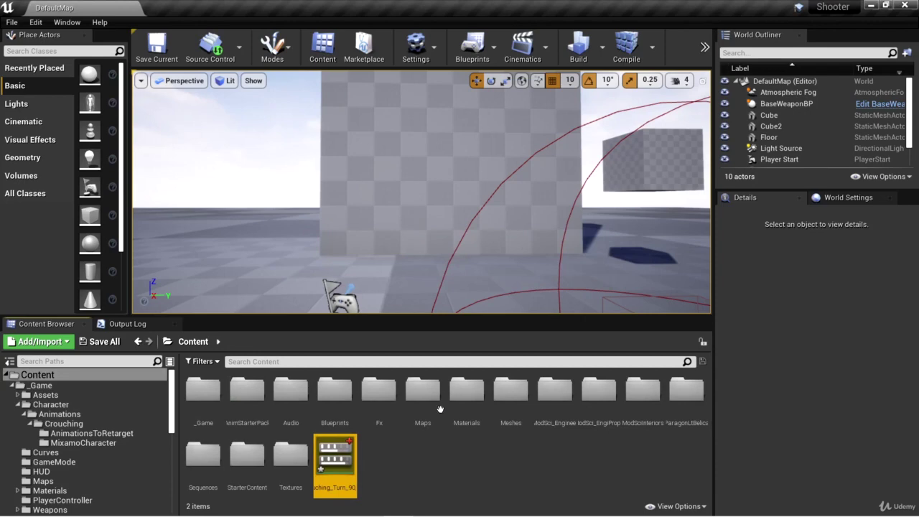
- Open the retargeted Crouching_Turn_90_Left animation to preview it on Belica, and close the animation editor
{"action": "mouse_move", "coordinate": [345, 455]}
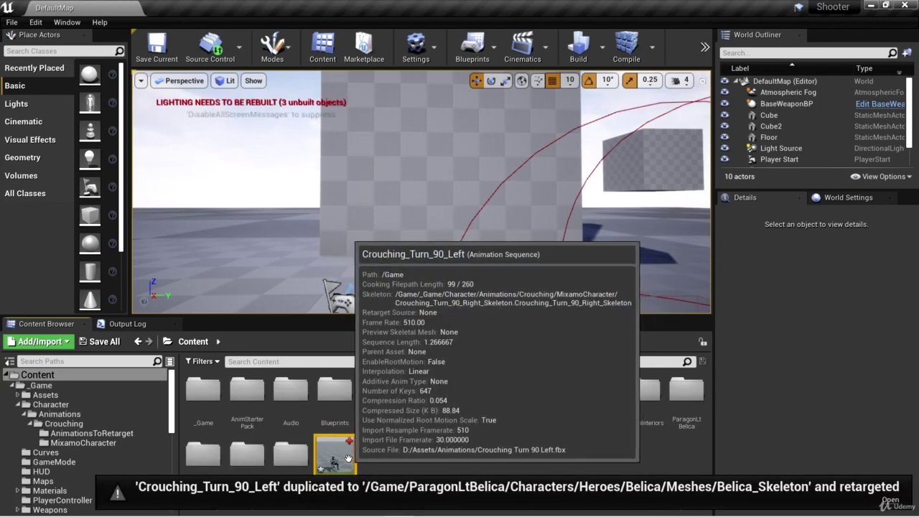
{"action": "double_click", "coordinate": [347, 458]}
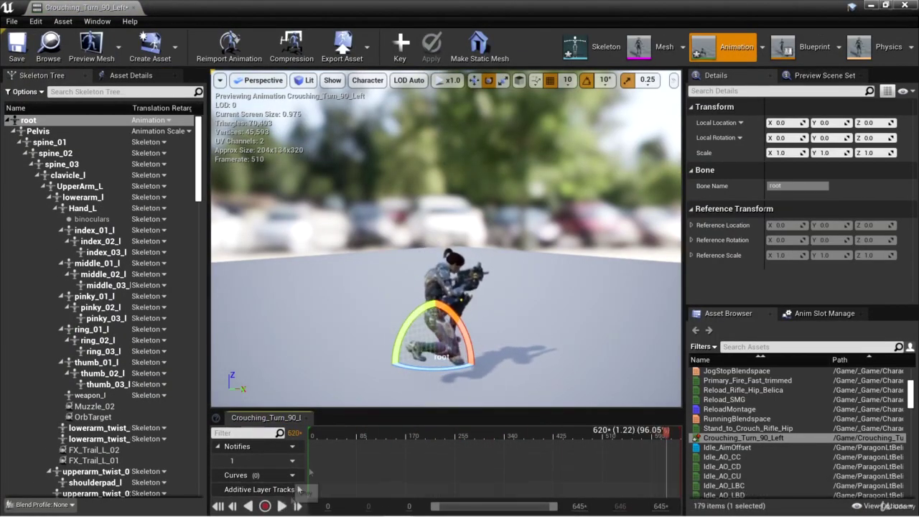
{"action": "left_click", "coordinate": [134, 7]}
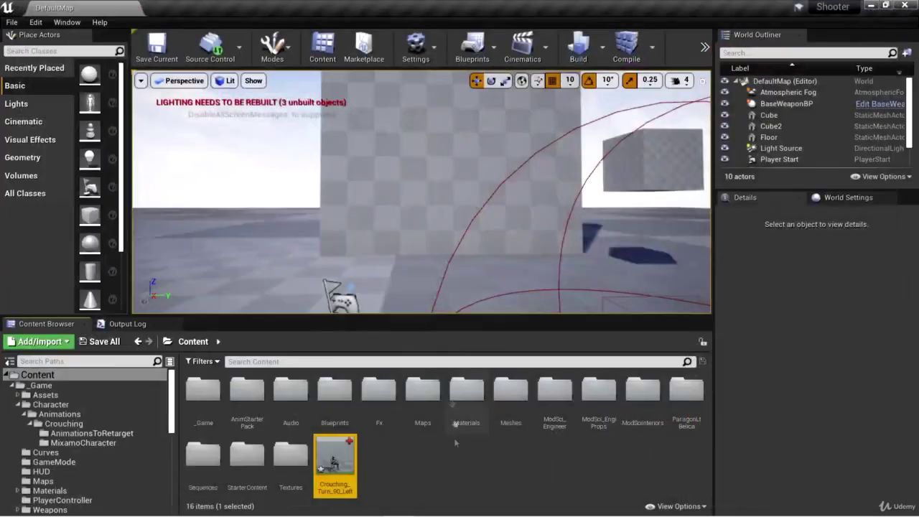
- Move the retargeted Crouching_Turn_90_Left animation from Content into the Crouching animations folder and show that folder's contents
{"action": "left_click_drag", "start_coordinate": [336, 459], "coordinate": [87, 424]}
{"action": "left_click", "coordinate": [110, 442]}
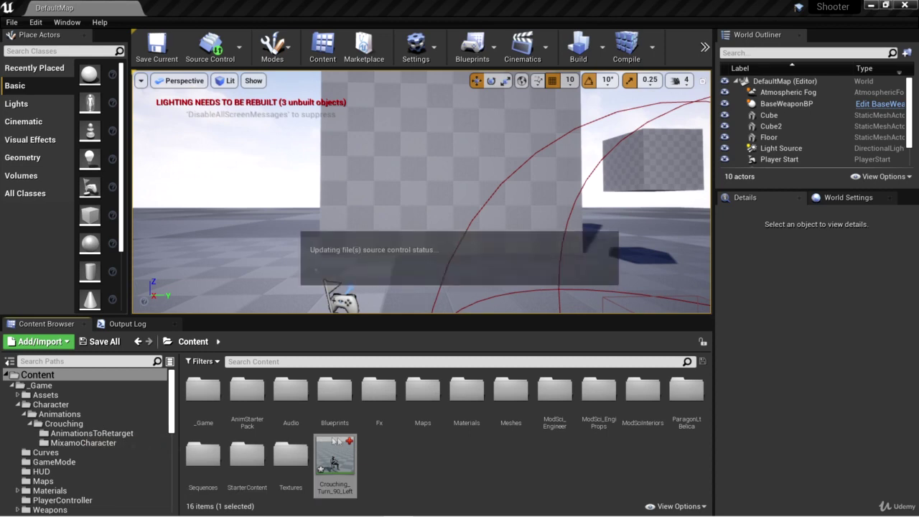
{"action": "left_click", "coordinate": [99, 425]}
{"action": "left_click", "coordinate": [421, 439]}
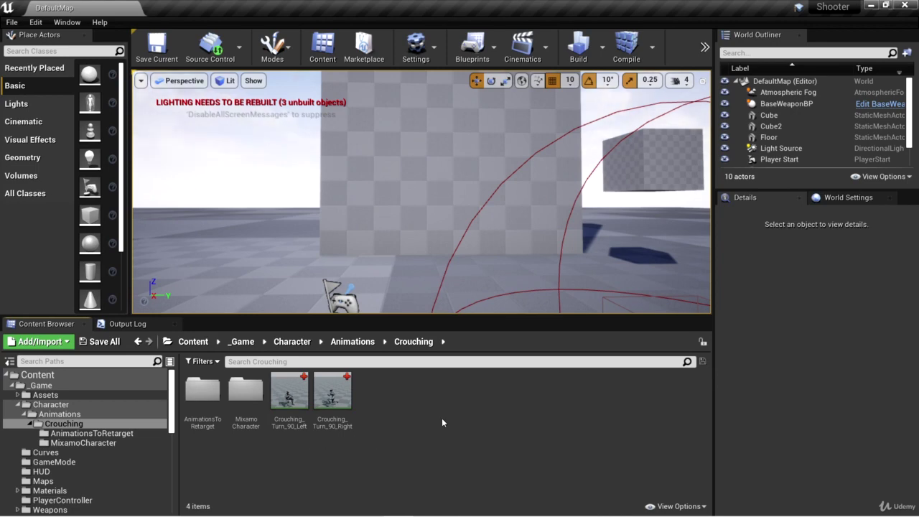
- Save all modified assets in the project
{"action": "mouse_move", "coordinate": [324, 394]}
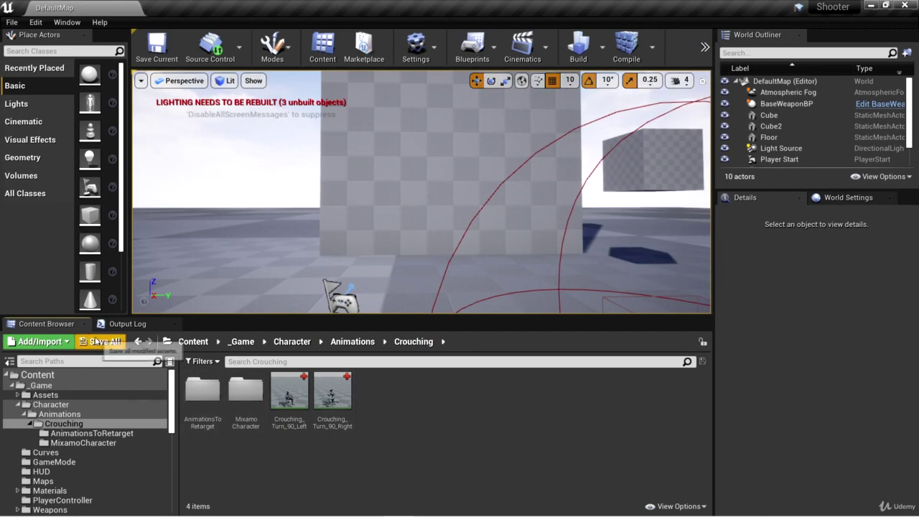
{"action": "left_click", "coordinate": [100, 341]}
{"action": "left_click", "coordinate": [562, 379]}
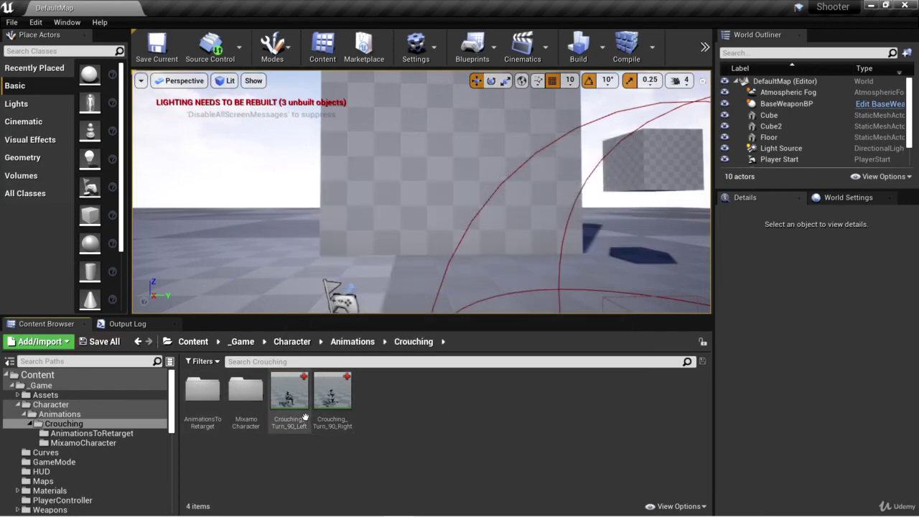
- Open Crouching_Turn_90_Left from the Crouching folder, pause it at frame 0, and examine Belica's arms and weapon up close
{"action": "mouse_move", "coordinate": [290, 402]}
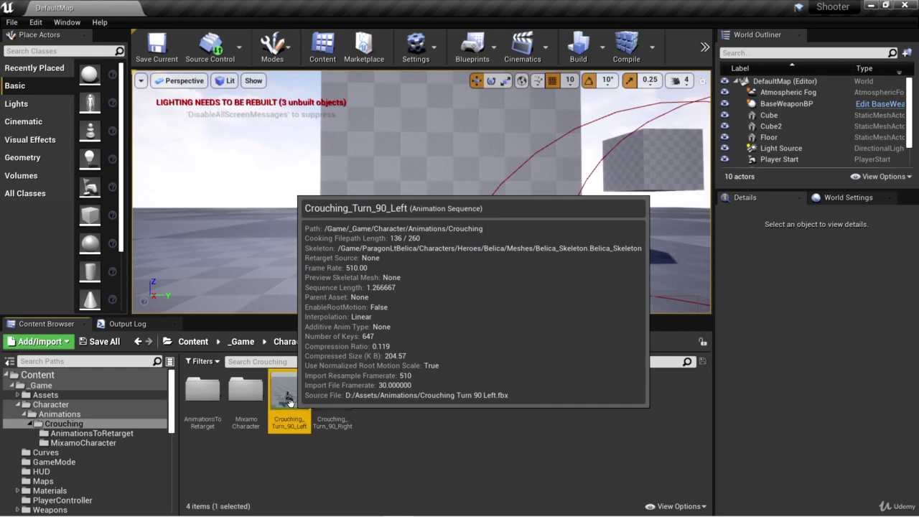
{"action": "double_click", "coordinate": [290, 402]}
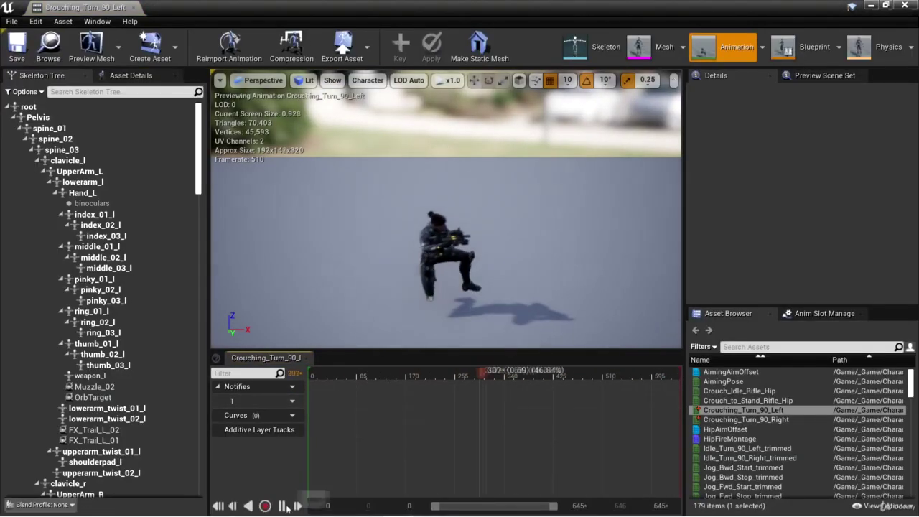
{"action": "left_click", "coordinate": [282, 506]}
{"action": "left_click_drag", "start_coordinate": [557, 376], "coordinate": [311, 376]}
{"action": "left_click_drag", "start_coordinate": [513, 308], "coordinate": [524, 284]}
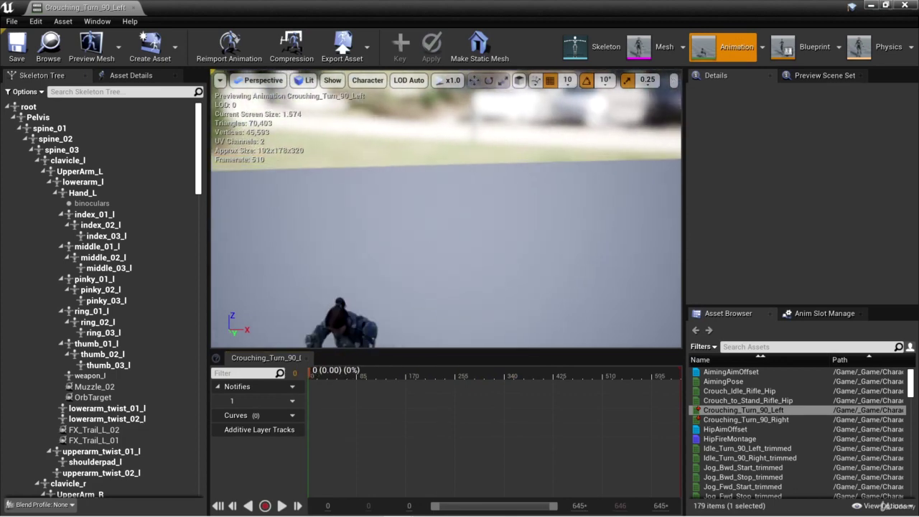
{"action": "right_click_drag", "start_coordinate": [524, 284], "coordinate": [524, 302]}
{"action": "left_click_drag", "start_coordinate": [524, 302], "coordinate": [523, 252], "text": "alt"}
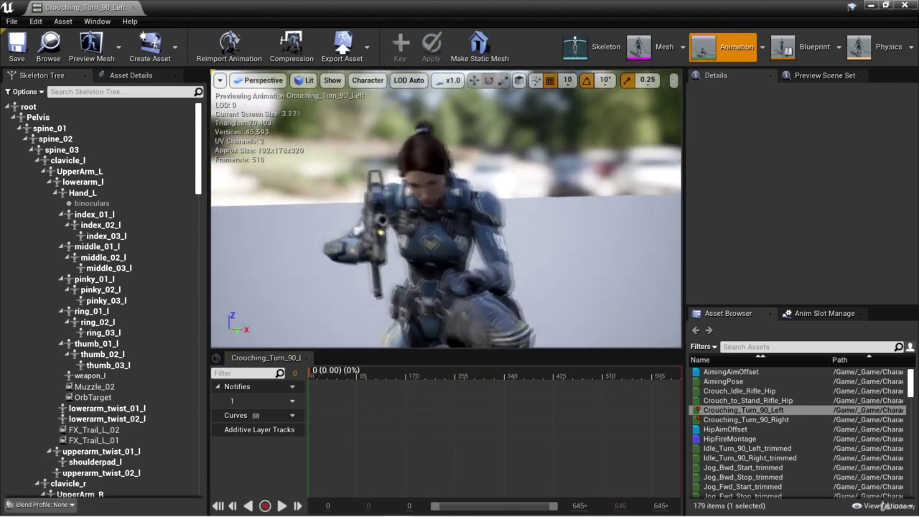
{"action": "right_click_drag", "start_coordinate": [523, 251], "coordinate": [446, 251]}
{"action": "middle_click_drag", "start_coordinate": [446, 252], "coordinate": [474, 251]}
{"action": "left_click_drag", "start_coordinate": [518, 306], "coordinate": [514, 311]}
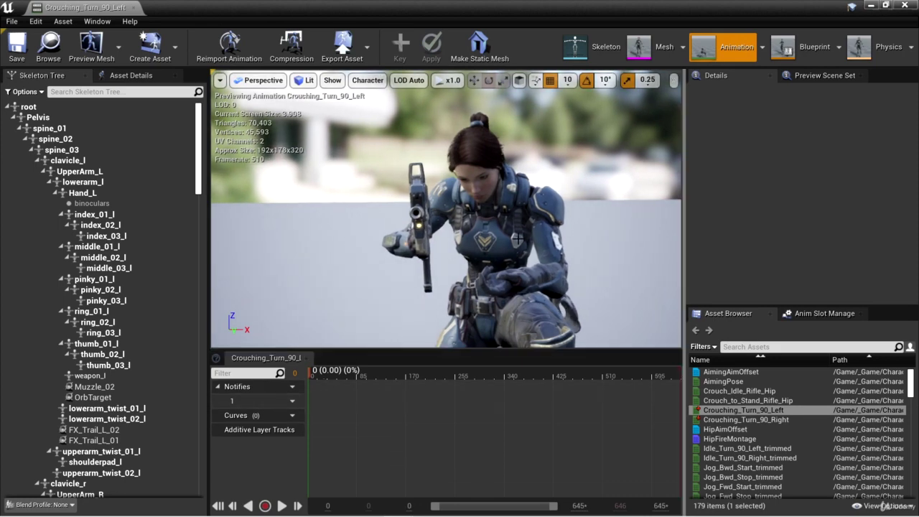
{"action": "mouse_move", "coordinate": [597, 305]}
{"action": "left_mouse_down"}
{"action": "mouse_move", "coordinate": [675, 305]}
{"action": "mouse_move", "coordinate": [606, 291]}
{"action": "mouse_move", "coordinate": [606, 314]}
{"action": "left_mouse_up"}
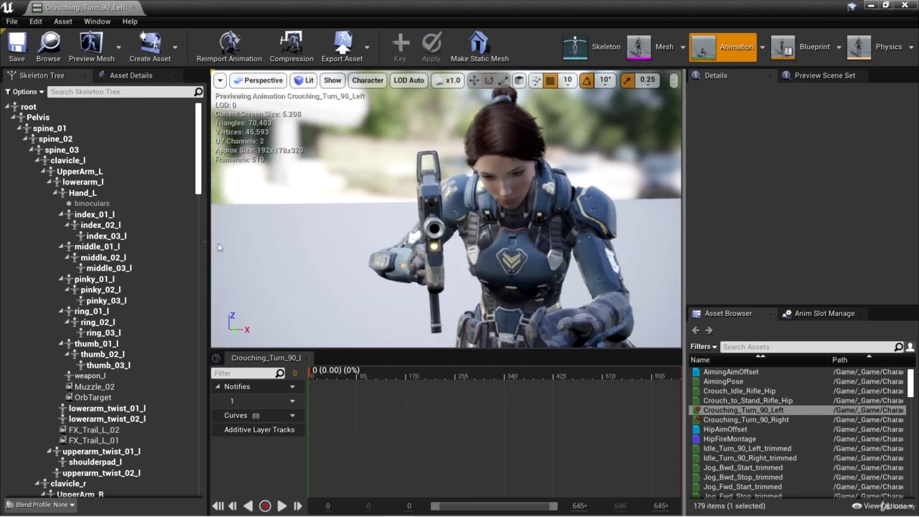
- Turn off rotation snapping and rotate the UpperArm_R bone to about X 35.1, Y -35.4, Z 53.5 at frame 0
{"action": "scroll", "coordinate": [112, 225], "scroll_direction": "down", "scroll_amount": 5}
{"action": "left_click", "coordinate": [112, 222]}
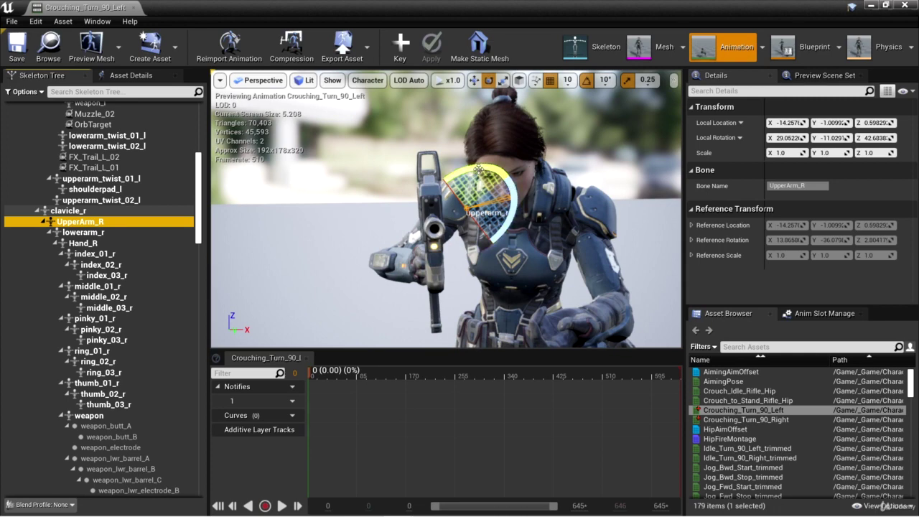
{"action": "left_click", "coordinate": [479, 167]}
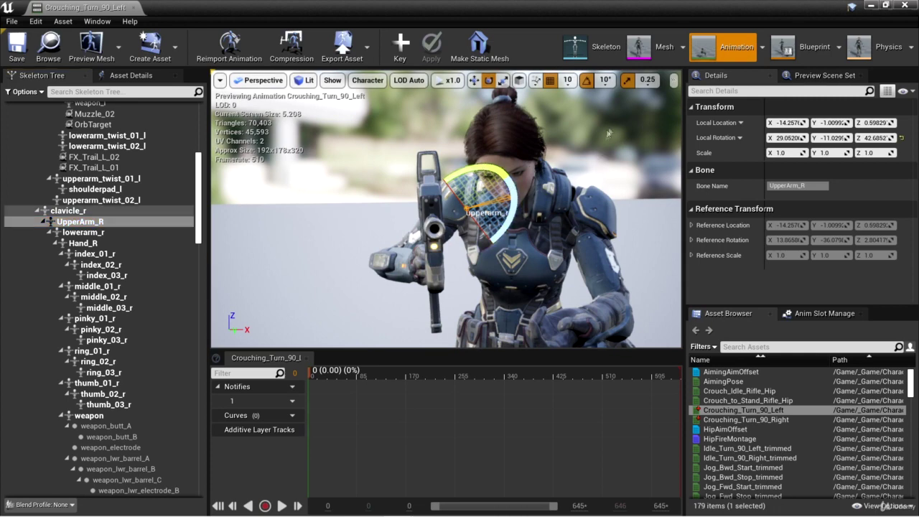
{"action": "left_click", "coordinate": [587, 80]}
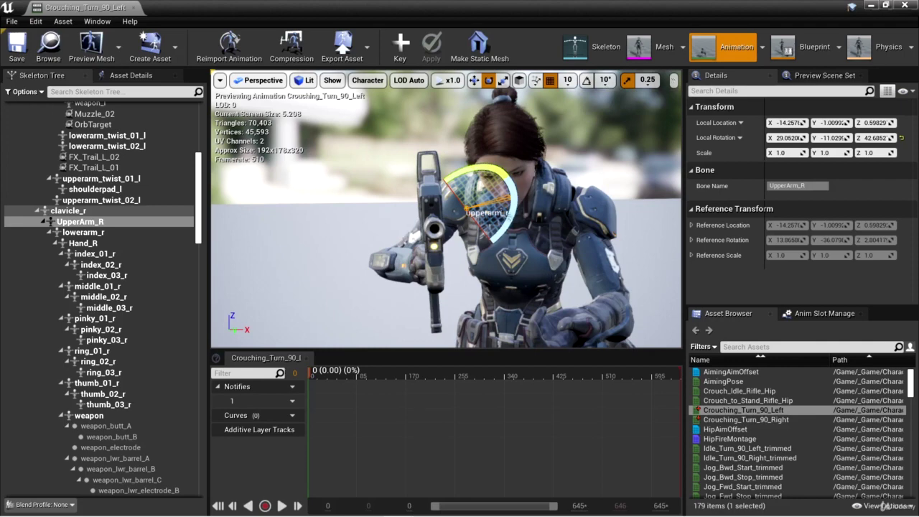
{"action": "left_click_drag", "start_coordinate": [478, 167], "coordinate": [470, 189]}
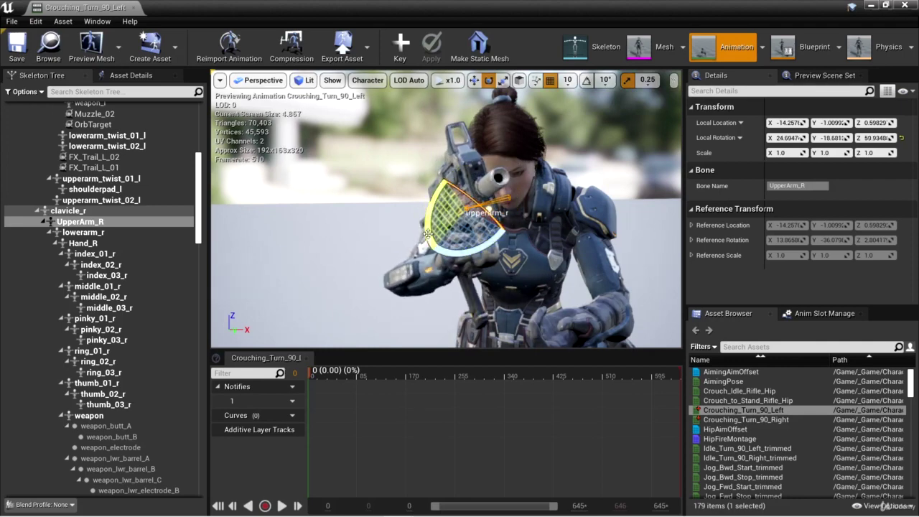
{"action": "left_click_drag", "start_coordinate": [429, 235], "coordinate": [440, 193]}
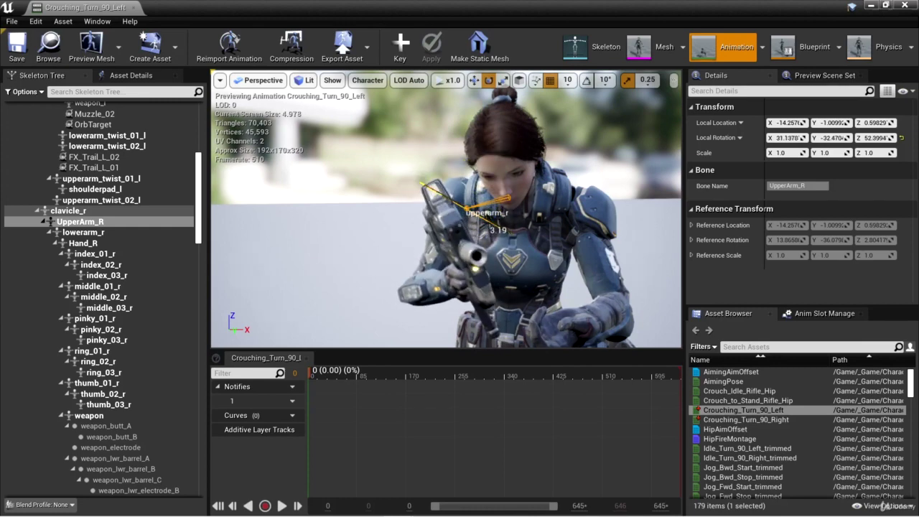
{"action": "left_click_drag", "start_coordinate": [440, 192], "coordinate": [462, 164]}
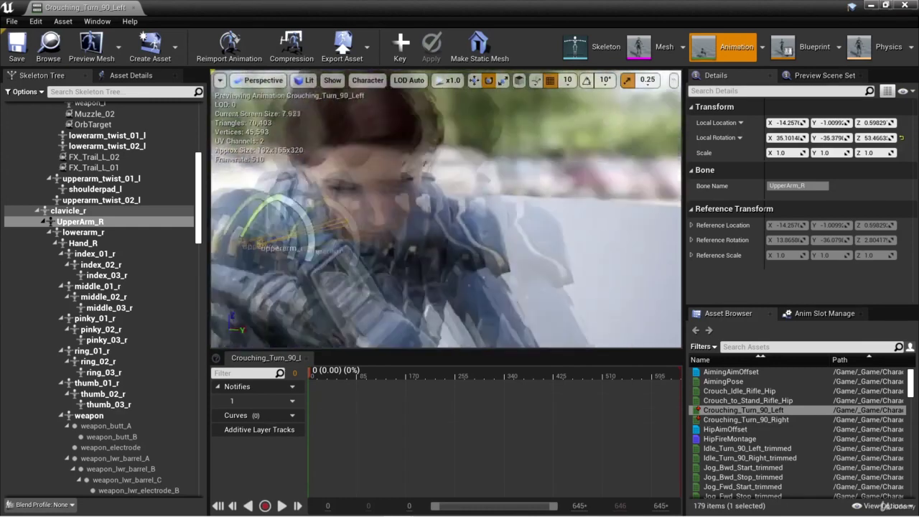
- Rotate the lowerarm_r bone to about X -3.2, Y 31.9, Z 117.1 to straighten the weapon's aim
{"action": "right_click_drag", "start_coordinate": [445, 215], "coordinate": [424, 215]}
{"action": "right_click_drag", "start_coordinate": [567, 306], "coordinate": [573, 306]}
{"action": "left_click", "coordinate": [117, 234]}
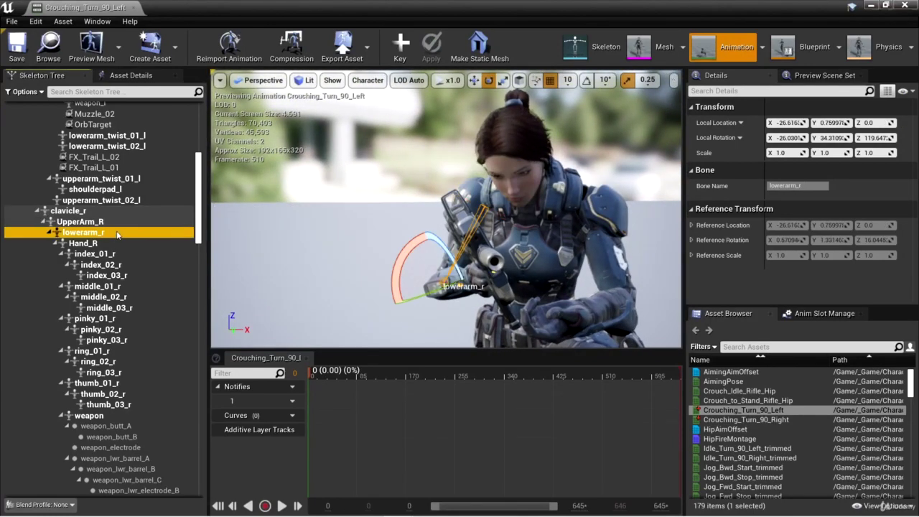
{"action": "left_click_drag", "start_coordinate": [395, 278], "coordinate": [394, 281]}
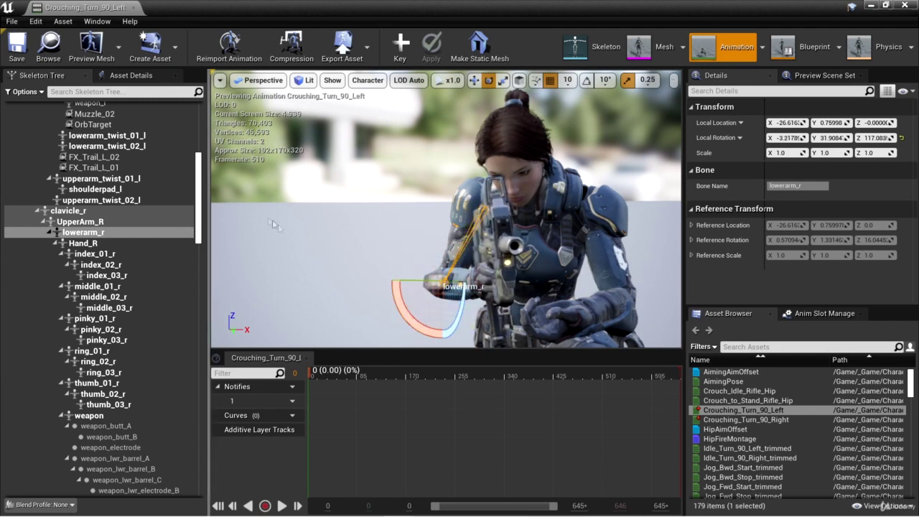
- Rotate the UpperArm_L bone to about X -29.4, Y -25.5, Z 70.5 to bring the left arm toward the weapon
{"action": "left_click_drag", "start_coordinate": [199, 216], "coordinate": [199, 169]}
{"action": "left_click", "coordinate": [100, 150]}
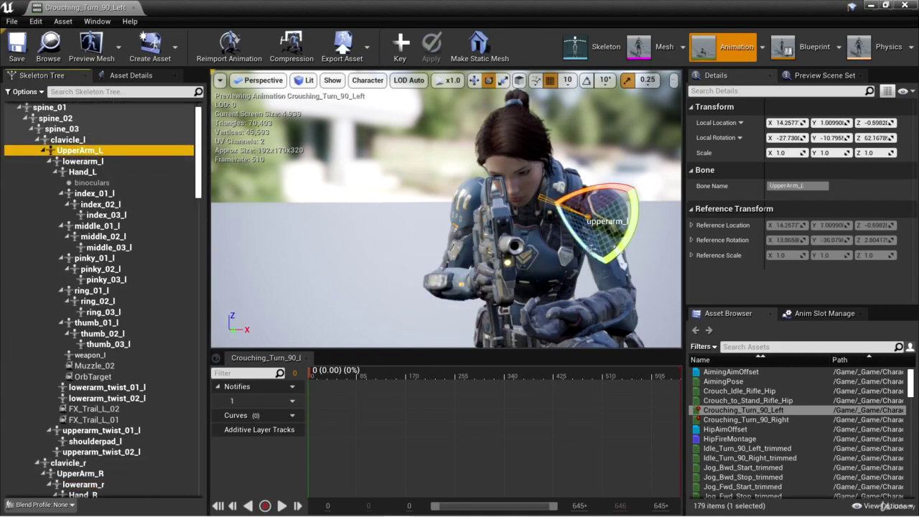
{"action": "left_click_drag", "start_coordinate": [592, 249], "coordinate": [596, 263]}
{"action": "mouse_move", "coordinate": [597, 263]}
{"action": "right_mouse_down"}
{"action": "mouse_move", "coordinate": [646, 263]}
{"action": "mouse_move", "coordinate": [603, 259]}
{"action": "right_mouse_up"}
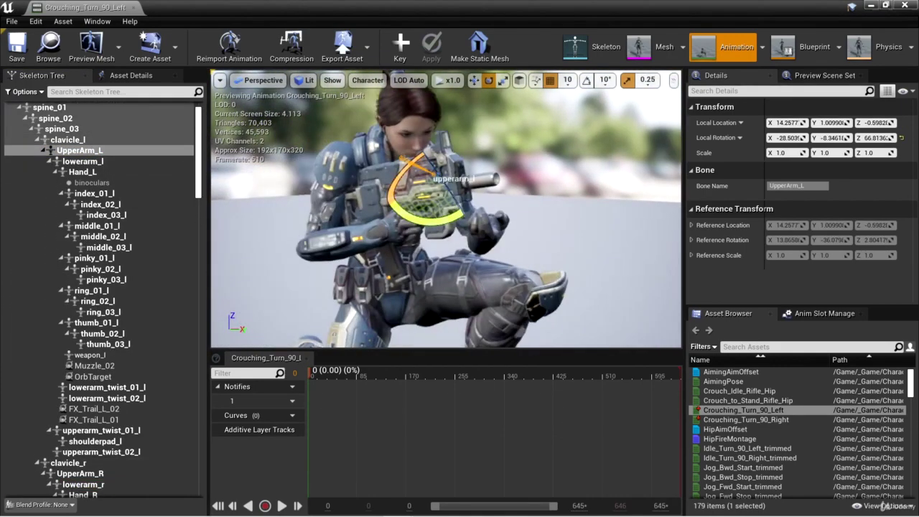
{"action": "right_click_drag", "start_coordinate": [487, 270], "coordinate": [505, 278]}
{"action": "left_click_drag", "start_coordinate": [416, 227], "coordinate": [438, 221]}
{"action": "right_click_drag", "start_coordinate": [439, 221], "coordinate": [395, 219]}
{"action": "left_click_drag", "start_coordinate": [574, 211], "coordinate": [547, 232]}
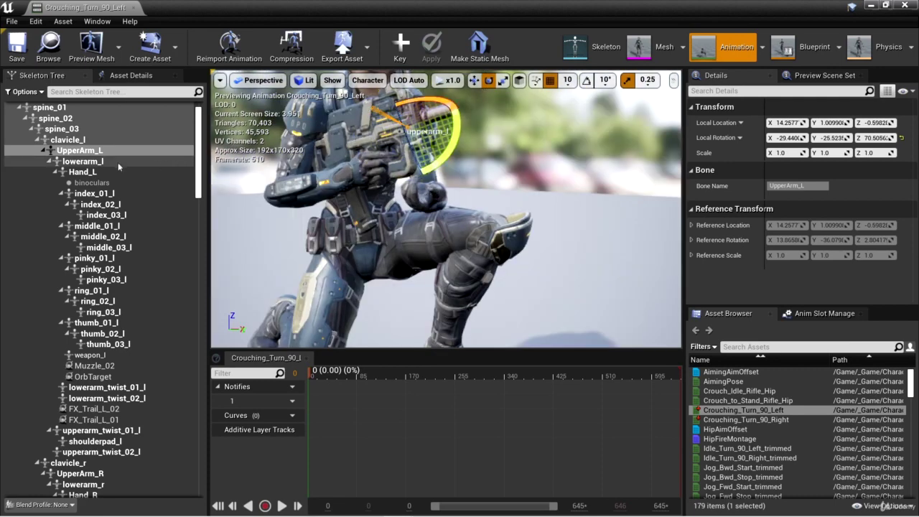
- Rotate the lowerarm_l bone to about X -100.4, Y 2.2, Z 81.8 to turn the left forearm toward the weapon
{"action": "left_click", "coordinate": [83, 161]}
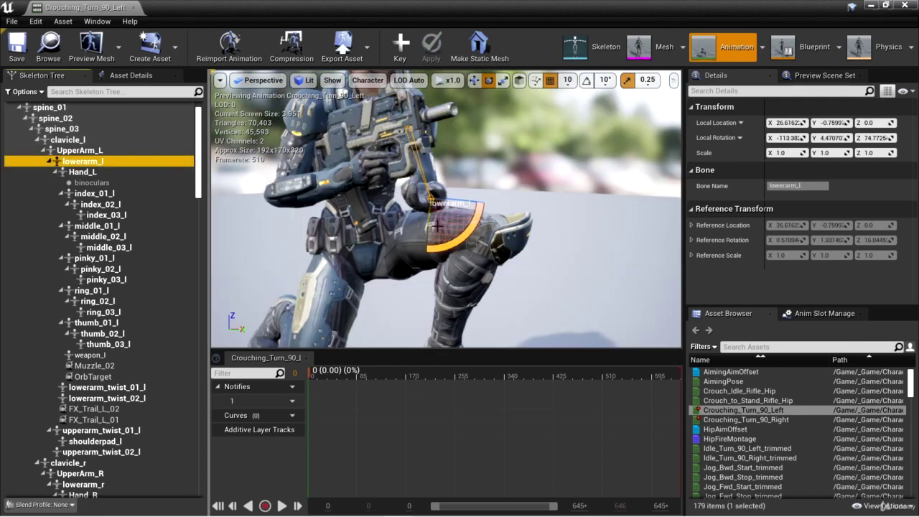
{"action": "left_click_drag", "start_coordinate": [432, 239], "coordinate": [429, 235]}
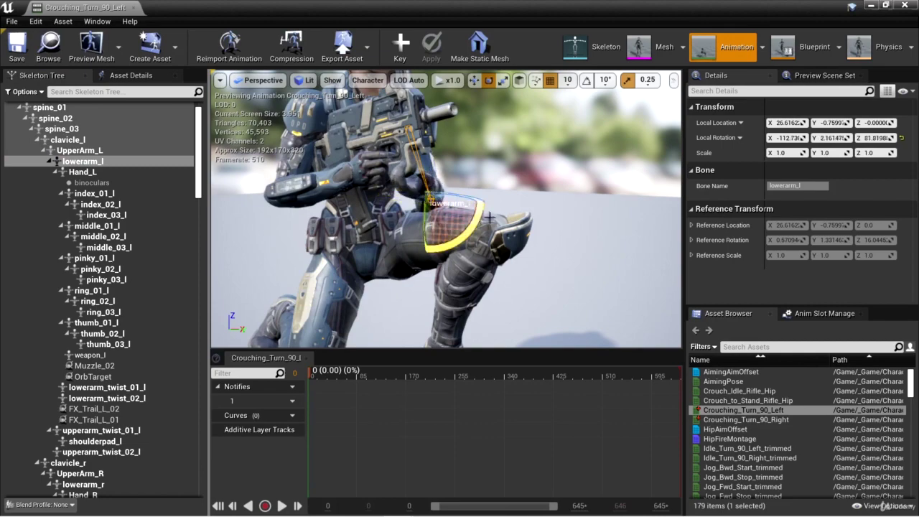
{"action": "left_click_drag", "start_coordinate": [429, 251], "coordinate": [551, 268]}
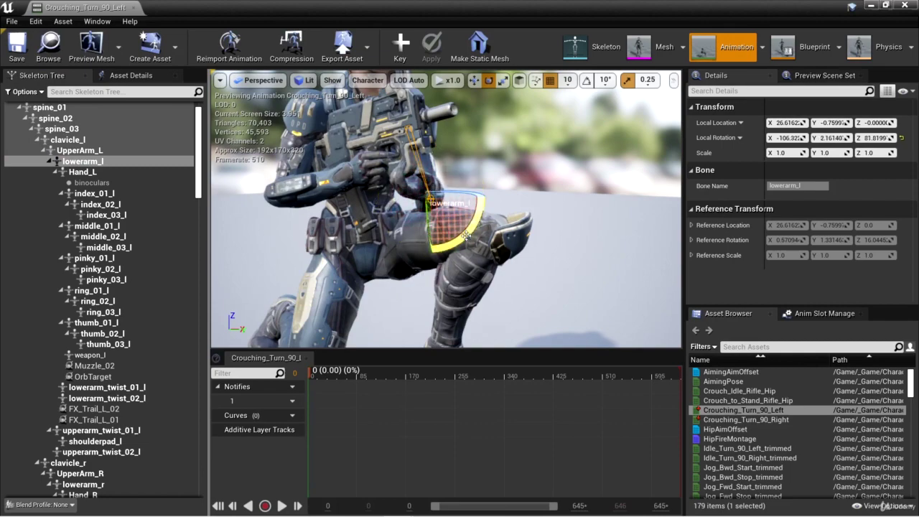
{"action": "left_click_drag", "start_coordinate": [467, 235], "coordinate": [444, 247]}
{"action": "left_click_drag", "start_coordinate": [466, 235], "coordinate": [345, 235], "text": "alt"}
{"action": "middle_click_drag", "start_coordinate": [345, 235], "coordinate": [371, 194]}
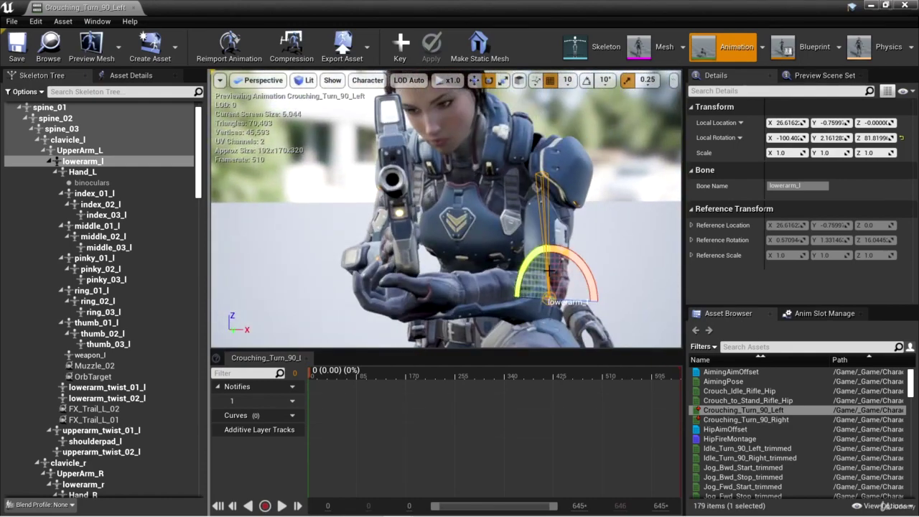
- Readjust the UpperArm_L bone's rotation to bring the left hand closer beneath the weapon, and deselect the bone
{"action": "left_click", "coordinate": [115, 151]}
{"action": "left_click_drag", "start_coordinate": [524, 208], "coordinate": [589, 144]}
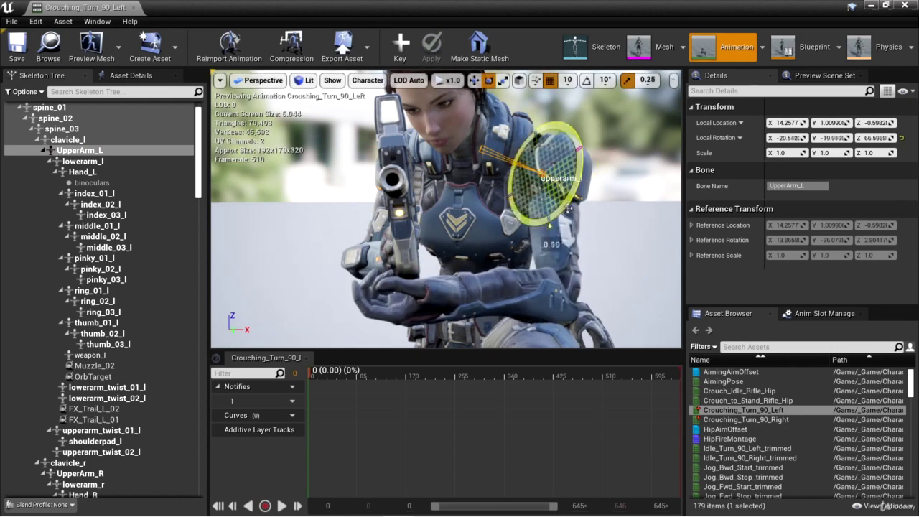
{"action": "left_click_drag", "start_coordinate": [567, 209], "coordinate": [530, 207]}
{"action": "left_click", "coordinate": [535, 214]}
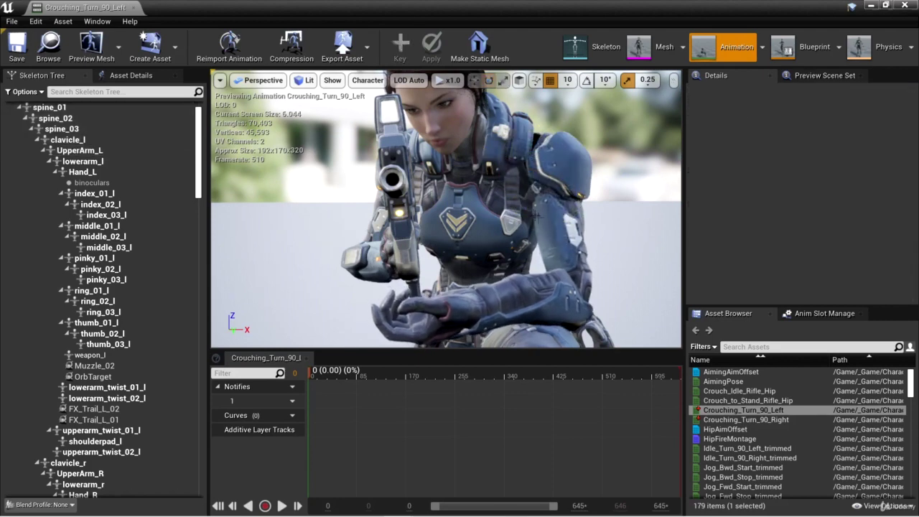
- Refine the lowerarm_l bone's rotation to about X -93.1, Y 4.2, Z 92.6 so the left hand supports the weapon
{"action": "left_click", "coordinate": [85, 162]}
{"action": "left_click_drag", "start_coordinate": [568, 327], "coordinate": [538, 300]}
{"action": "left_click_drag", "start_coordinate": [635, 308], "coordinate": [833, 308], "text": "alt"}
{"action": "middle_click_drag", "start_coordinate": [357, 246], "coordinate": [431, 223]}
{"action": "scroll", "coordinate": [431, 237], "scroll_direction": "up", "scroll_amount": 3}
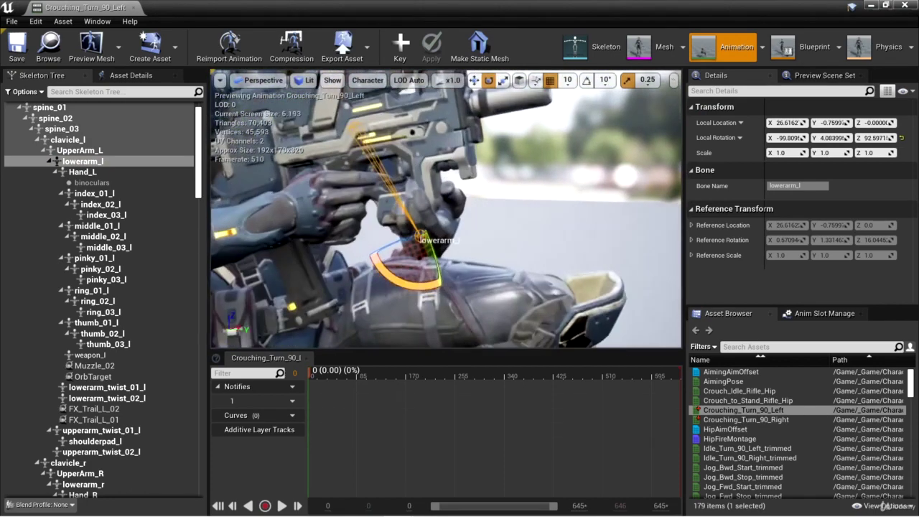
{"action": "scroll", "coordinate": [431, 245], "scroll_direction": "down", "scroll_amount": 1}
{"action": "left_click_drag", "start_coordinate": [388, 248], "coordinate": [399, 240]}
{"action": "right_click_drag", "start_coordinate": [515, 230], "coordinate": [446, 231], "text": "alt"}
{"action": "left_click_drag", "start_coordinate": [516, 230], "coordinate": [460, 230], "text": "alt"}
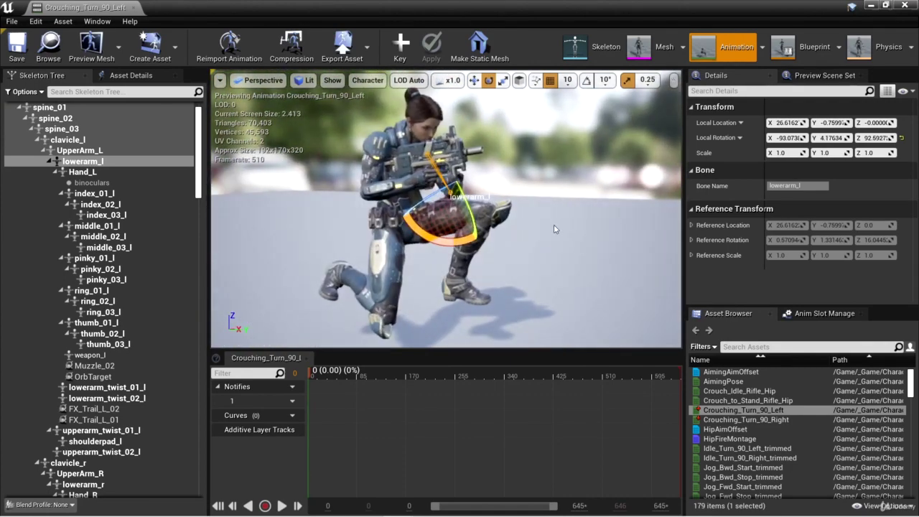
- Key the adjusted arm bones at frame 0 and scrub through the left turn to check the pose
{"action": "left_click", "coordinate": [400, 45]}
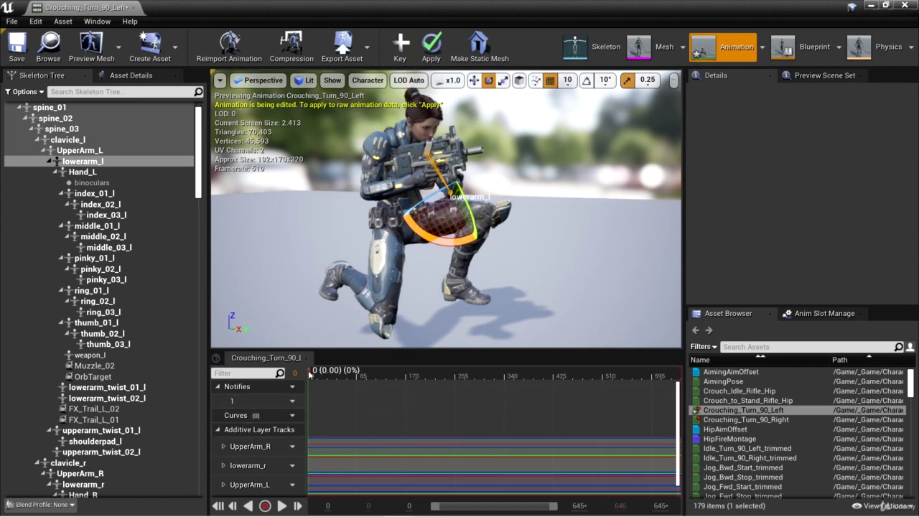
{"action": "left_click_drag", "start_coordinate": [333, 378], "coordinate": [373, 382]}
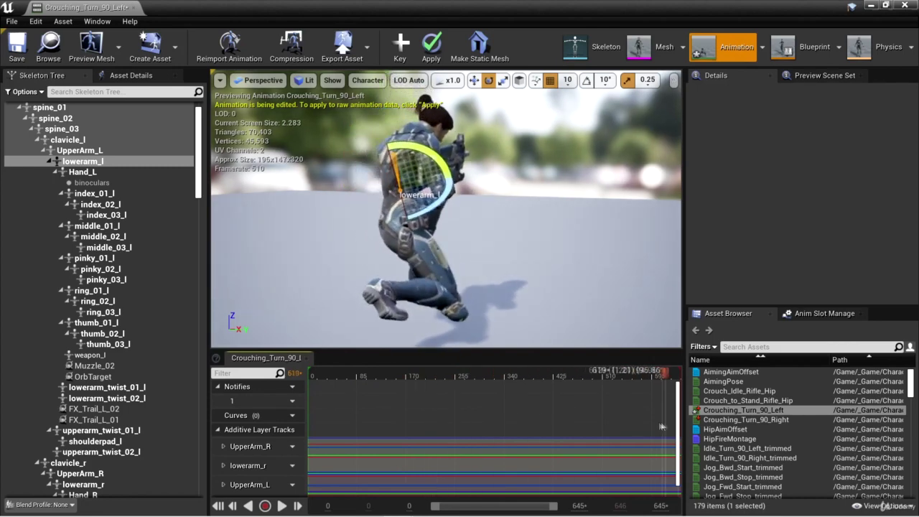
{"action": "mouse_move", "coordinate": [550, 421]}
{"action": "left_mouse_down"}
{"action": "mouse_move", "coordinate": [316, 425]}
{"action": "mouse_move", "coordinate": [578, 429]}
{"action": "mouse_move", "coordinate": [303, 408]}
{"action": "mouse_move", "coordinate": [312, 410]}
{"action": "left_mouse_up"}
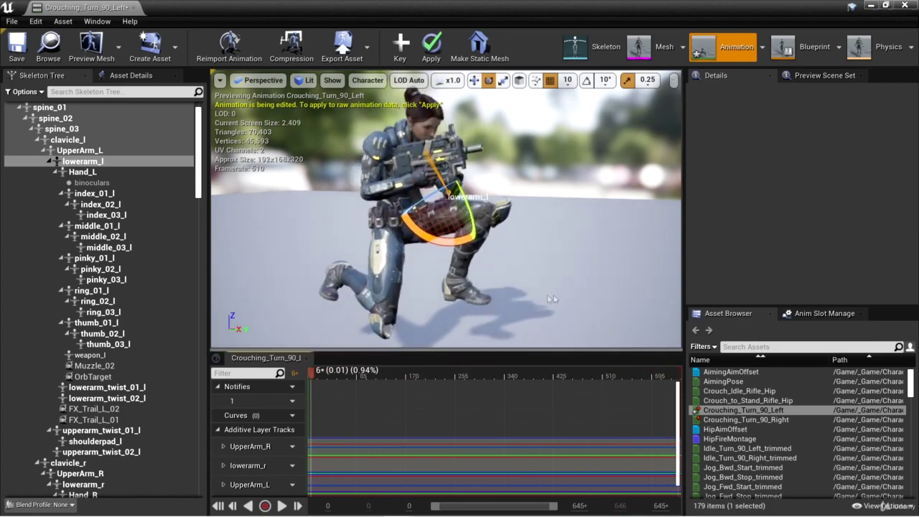
{"action": "mouse_move", "coordinate": [548, 297]}
{"action": "right_mouse_down"}
{"action": "mouse_move", "coordinate": [589, 296]}
{"action": "mouse_move", "coordinate": [460, 297]}
{"action": "mouse_move", "coordinate": [532, 296]}
{"action": "right_mouse_up"}
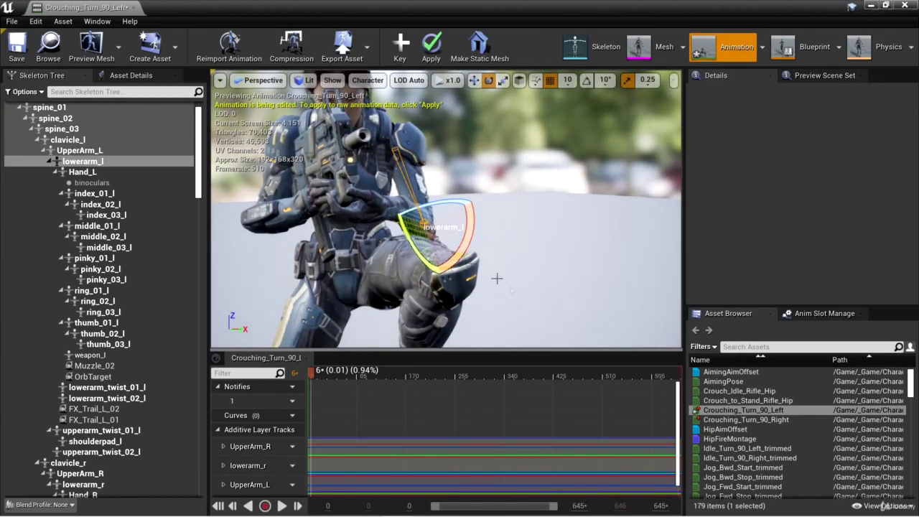
- Save the Crouching_Turn_90_Left animation and close its editor
{"action": "mouse_move", "coordinate": [310, 375]}
{"action": "left_mouse_down"}
{"action": "mouse_move", "coordinate": [374, 402]}
{"action": "mouse_move", "coordinate": [449, 413]}
{"action": "mouse_move", "coordinate": [648, 417]}
{"action": "mouse_move", "coordinate": [319, 410]}
{"action": "left_mouse_up"}
{"action": "left_click", "coordinate": [18, 50]}
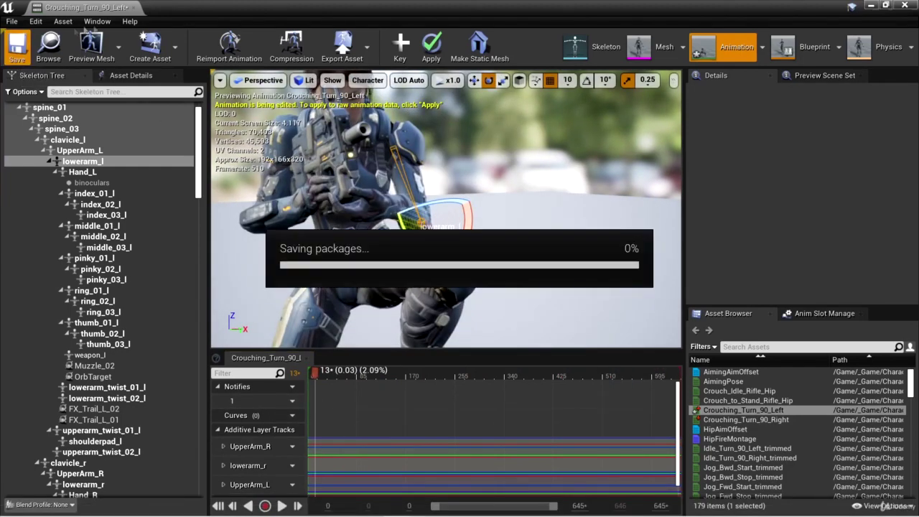
{"action": "left_click", "coordinate": [134, 9]}
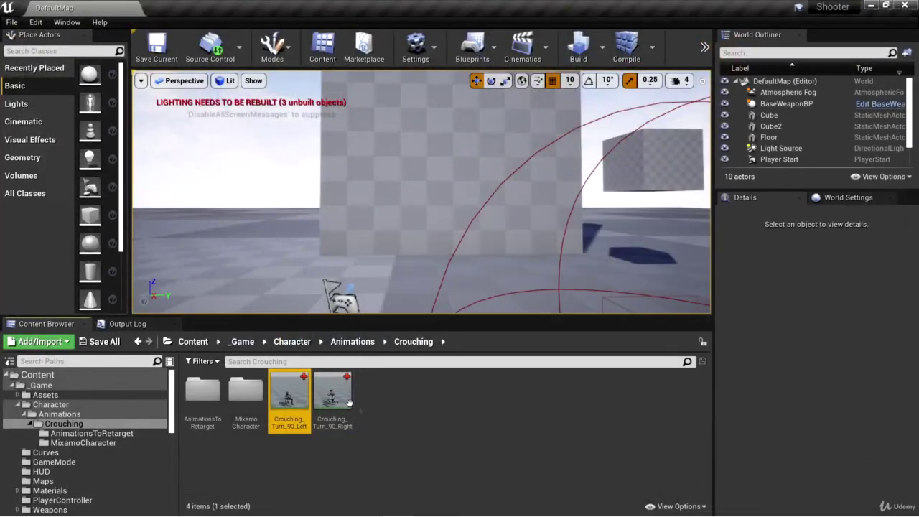
- Open Crouching_Turn_90_Right from the Crouching folder, pause it at frame 0, and examine Belica's arms and weapon up close
{"action": "double_click", "coordinate": [348, 404]}
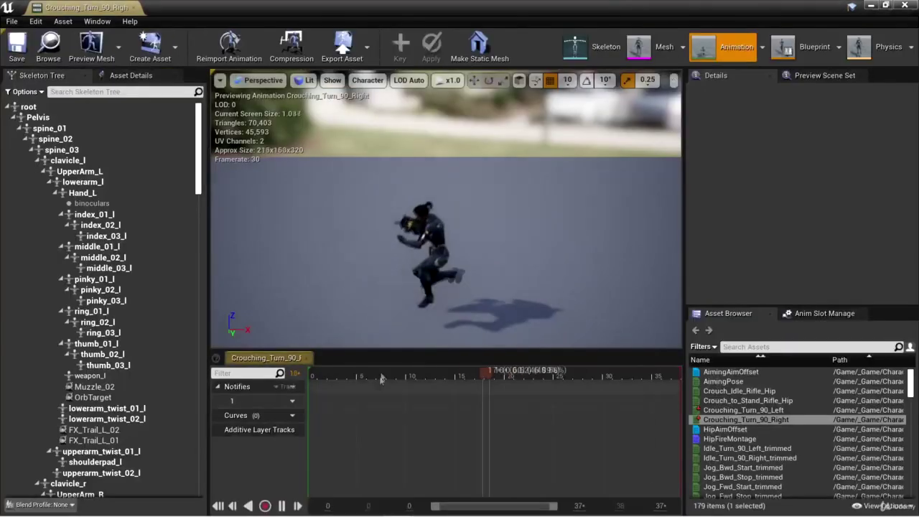
{"action": "left_click", "coordinate": [281, 506]}
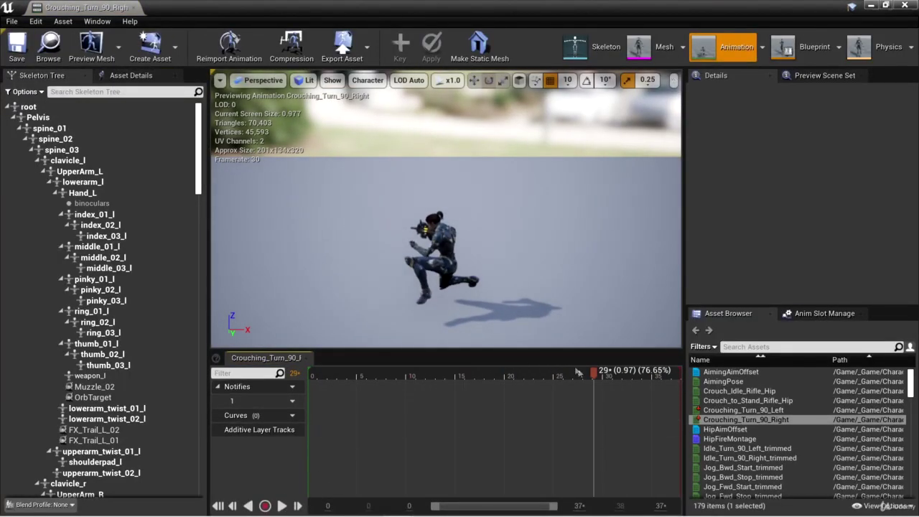
{"action": "left_click_drag", "start_coordinate": [593, 373], "coordinate": [302, 373]}
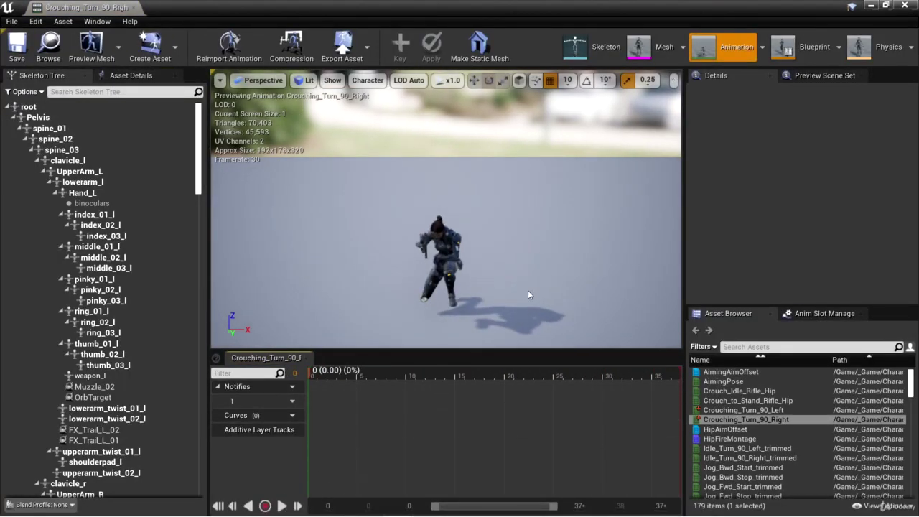
{"action": "left_click_drag", "start_coordinate": [529, 294], "coordinate": [546, 208], "text": "alt"}
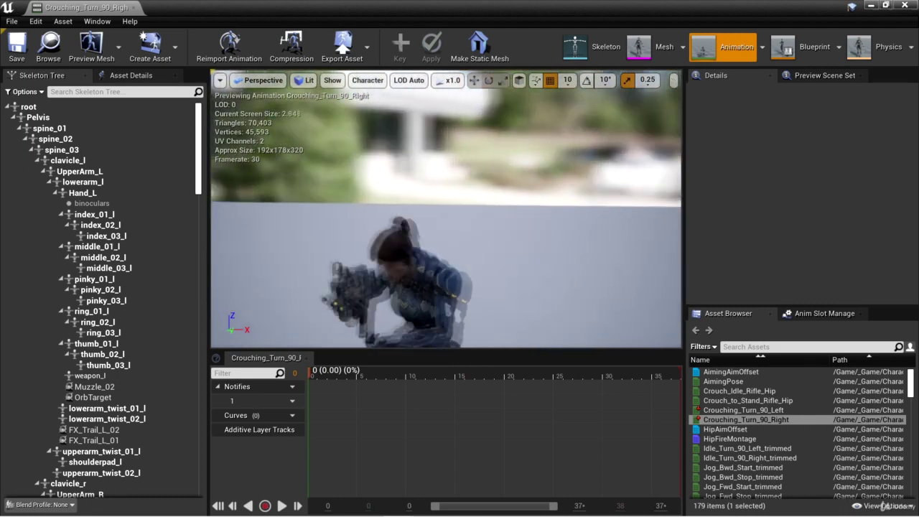
{"action": "right_click_drag", "start_coordinate": [546, 208], "coordinate": [524, 216]}
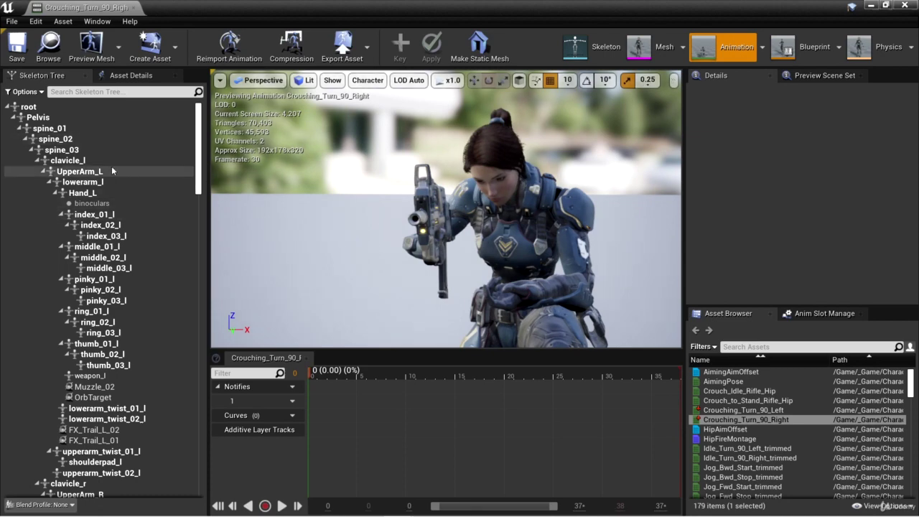
- Rotate UpperArm_R to about X 27.7, Y -31.4, Z 66.4 and lowerarm_r to about X -12.8, Y 30.9, Z 110.3 at frame 0
{"action": "left_click_drag", "start_coordinate": [199, 181], "coordinate": [198, 221]}
{"action": "left_click", "coordinate": [79, 266]}
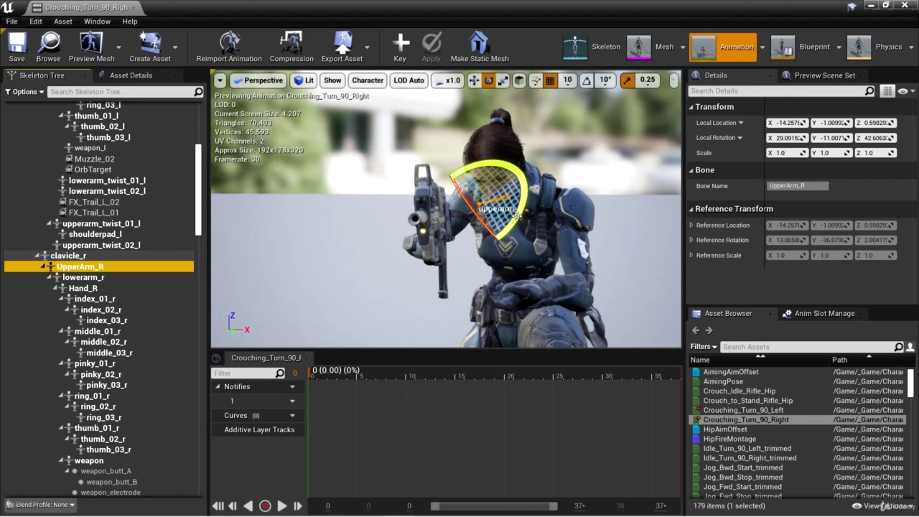
{"action": "left_click_drag", "start_coordinate": [516, 215], "coordinate": [444, 237]}
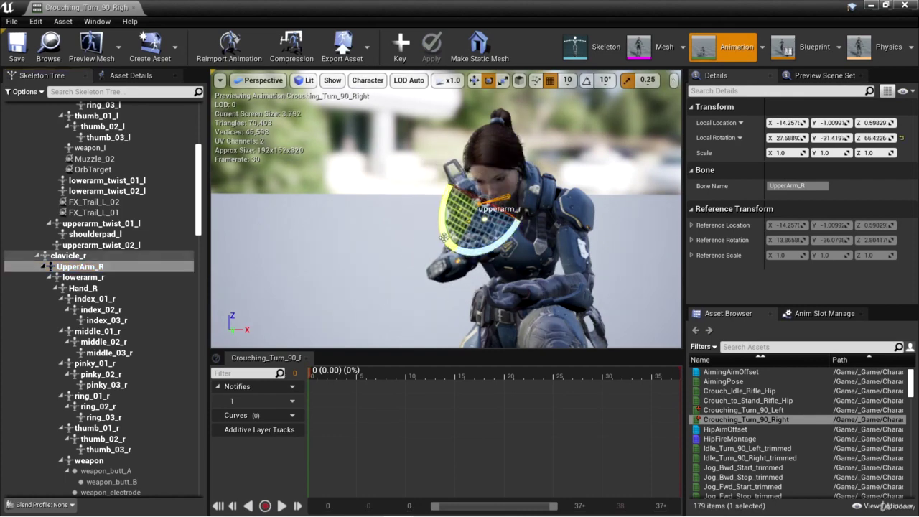
{"action": "left_click", "coordinate": [100, 277]}
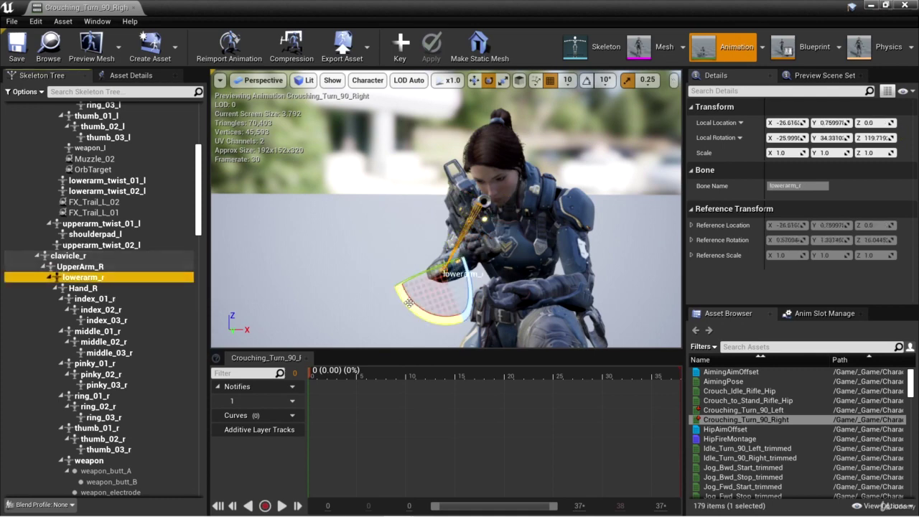
{"action": "left_click_drag", "start_coordinate": [427, 320], "coordinate": [426, 275]}
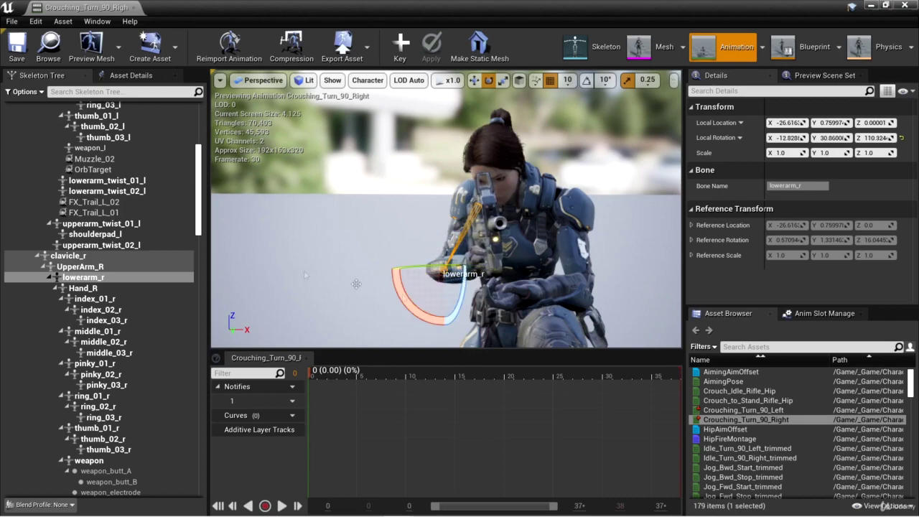
- Rotate the UpperArm_L bone to about X -15.6, Y -24.8, Z 57.6 in the right-turn animation
{"action": "left_click_drag", "start_coordinate": [201, 228], "coordinate": [201, 181]}
{"action": "left_click", "coordinate": [81, 170]}
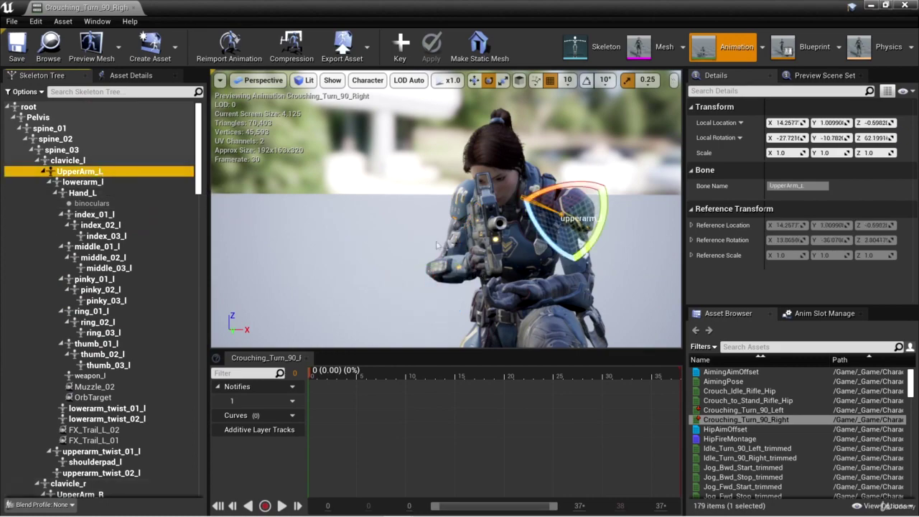
{"action": "left_click_drag", "start_coordinate": [617, 317], "coordinate": [676, 314], "text": "alt"}
{"action": "left_click_drag", "start_coordinate": [429, 147], "coordinate": [406, 195]}
{"action": "right_click_drag", "start_coordinate": [406, 194], "coordinate": [302, 195]}
{"action": "left_click_drag", "start_coordinate": [445, 272], "coordinate": [661, 284], "text": "alt"}
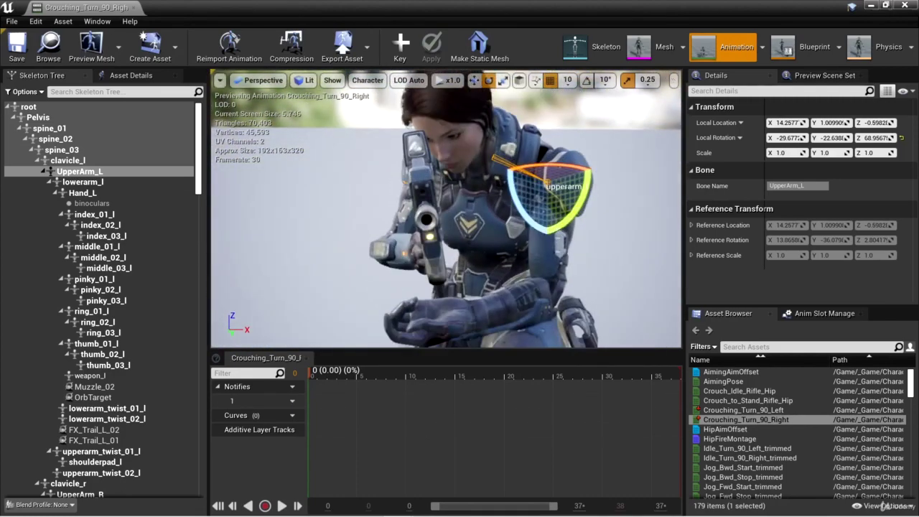
{"action": "left_click_drag", "start_coordinate": [527, 210], "coordinate": [541, 237]}
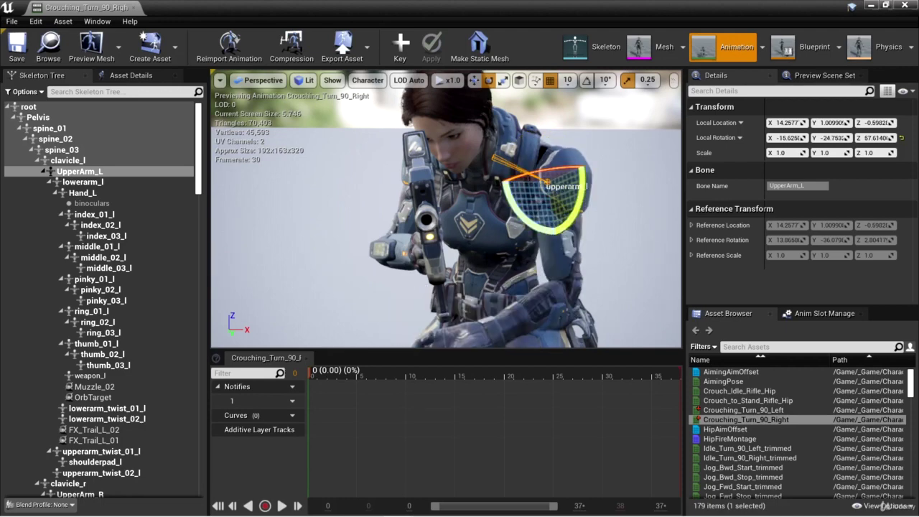
- Rotate the lowerarm_l bone to about X -88.1, Y 16.5, Z 99.6 so the left hand supports the weapon
{"action": "left_click", "coordinate": [107, 182]}
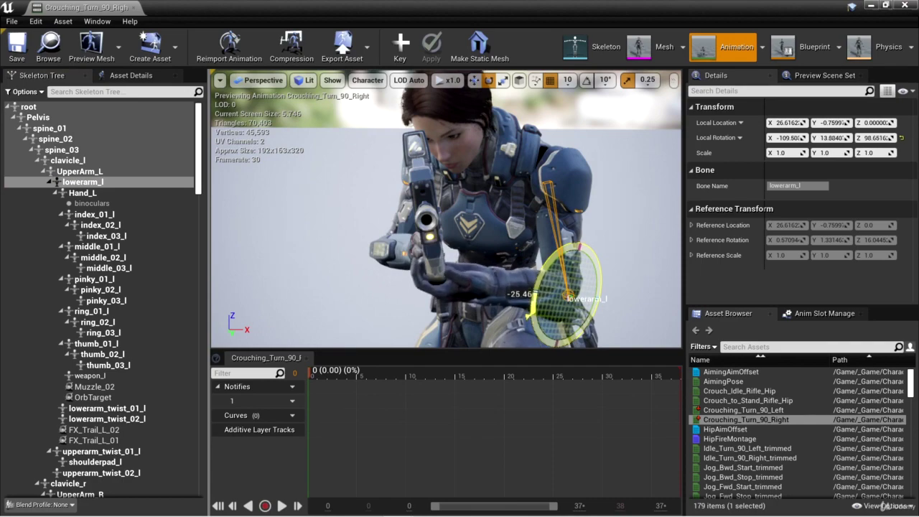
{"action": "left_click_drag", "start_coordinate": [642, 317], "coordinate": [674, 316], "text": "alt"}
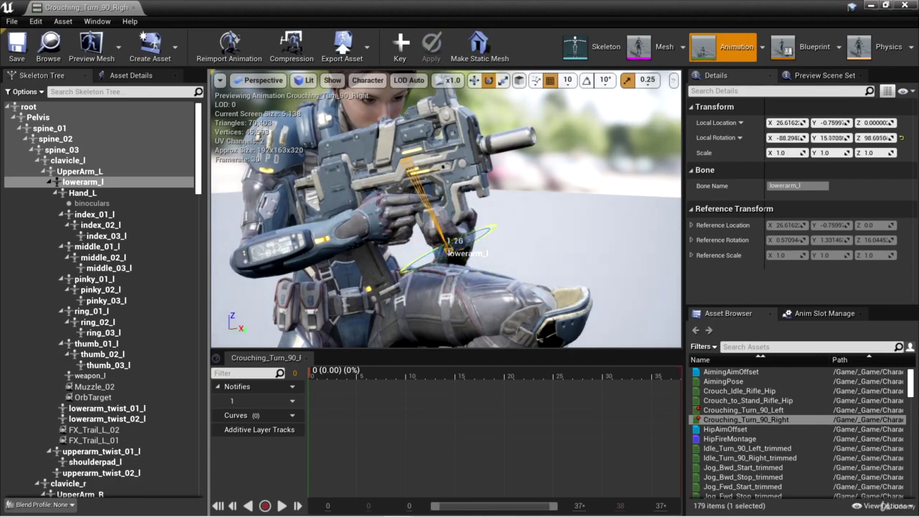
{"action": "left_click_drag", "start_coordinate": [454, 241], "coordinate": [462, 244]}
{"action": "left_click_drag", "start_coordinate": [466, 280], "coordinate": [360, 280], "text": "alt"}
{"action": "left_click_drag", "start_coordinate": [586, 246], "coordinate": [536, 247], "text": "alt"}
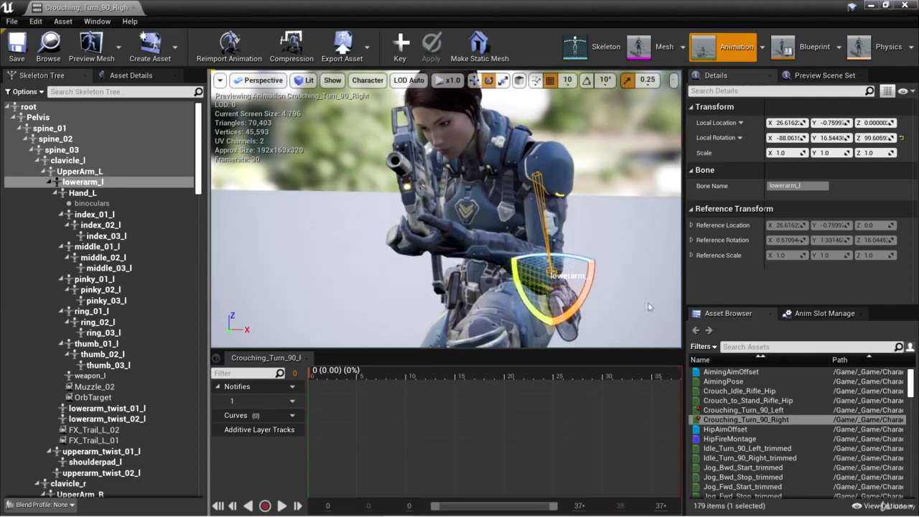
{"action": "left_click_drag", "start_coordinate": [649, 306], "coordinate": [546, 294]}
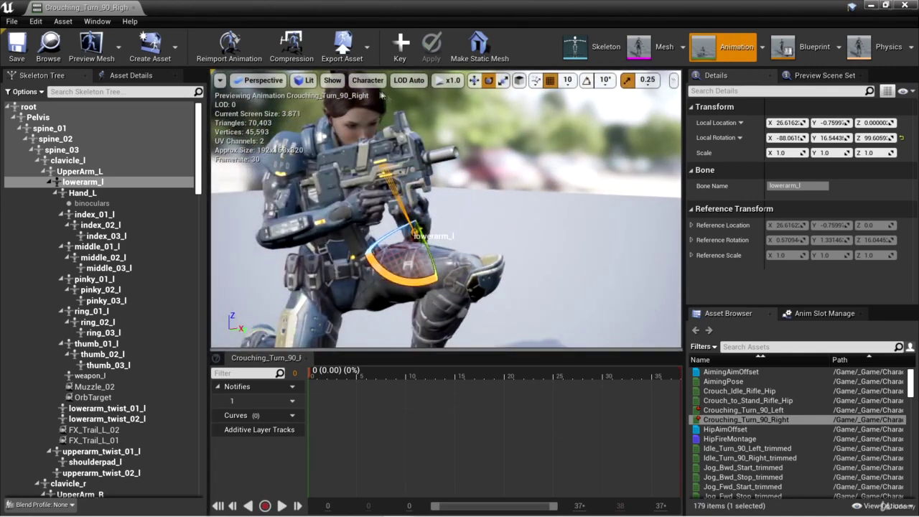
- Key the adjusted arm bones at frame 0 and scrub into the right turn to check the pose
{"action": "left_click", "coordinate": [401, 44]}
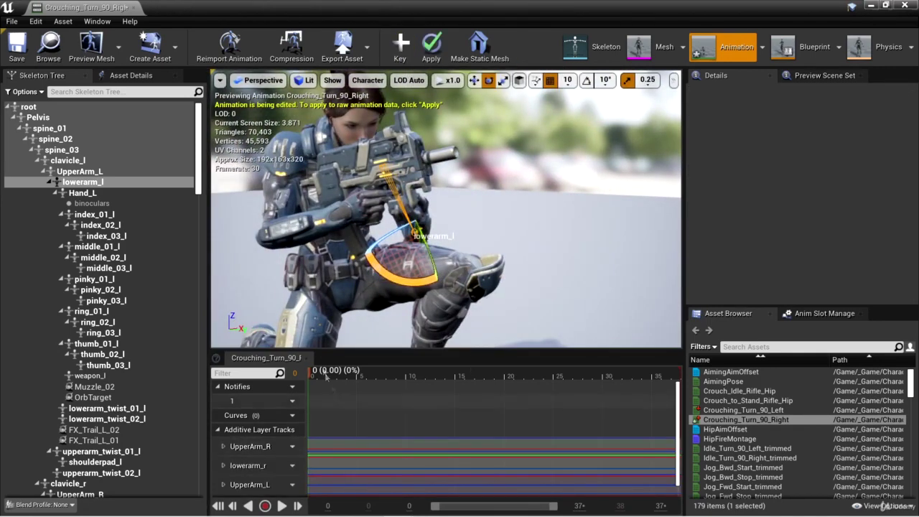
{"action": "left_click_drag", "start_coordinate": [326, 376], "coordinate": [403, 370]}
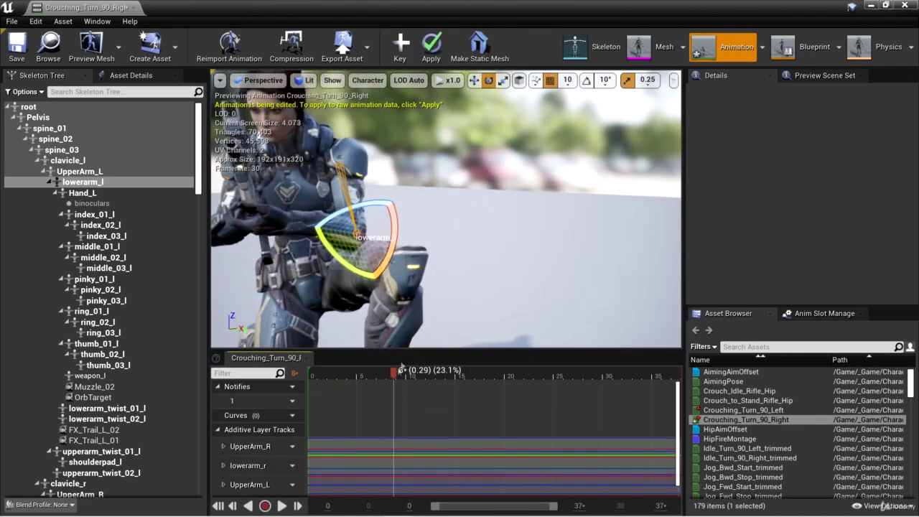
{"action": "right_click_drag", "start_coordinate": [410, 302], "coordinate": [309, 295]}
- Save the Crouching_Turn_90_Right animation, close its editor, and clear the asset selection
{"action": "left_click_drag", "start_coordinate": [397, 372], "coordinate": [312, 361]}
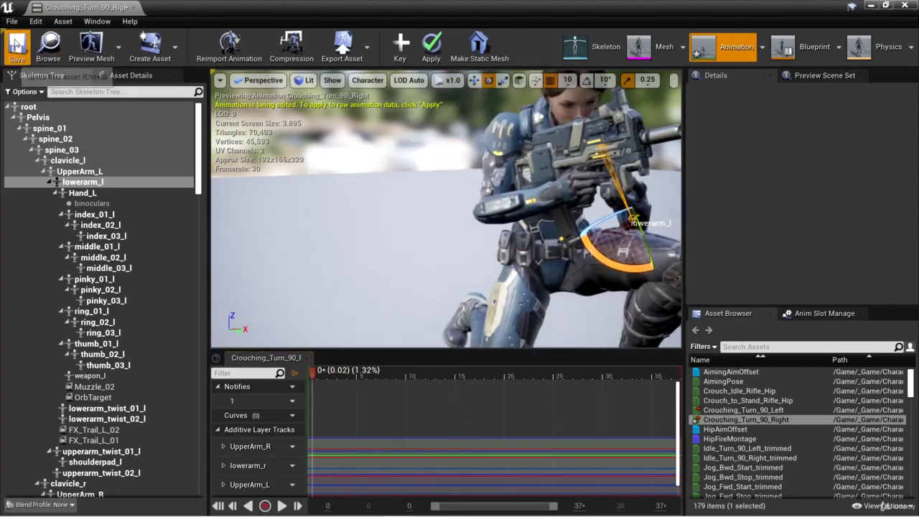
{"action": "left_click", "coordinate": [126, 7]}
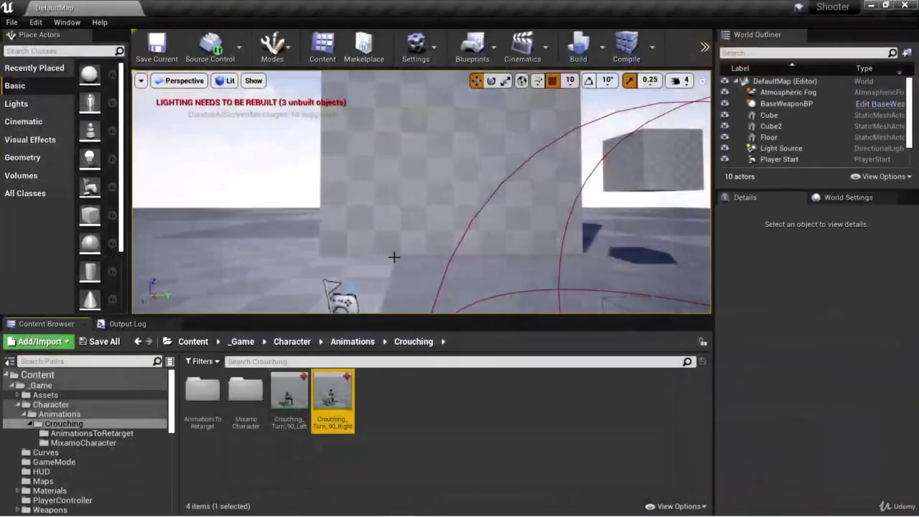
{"action": "left_click", "coordinate": [444, 405]}
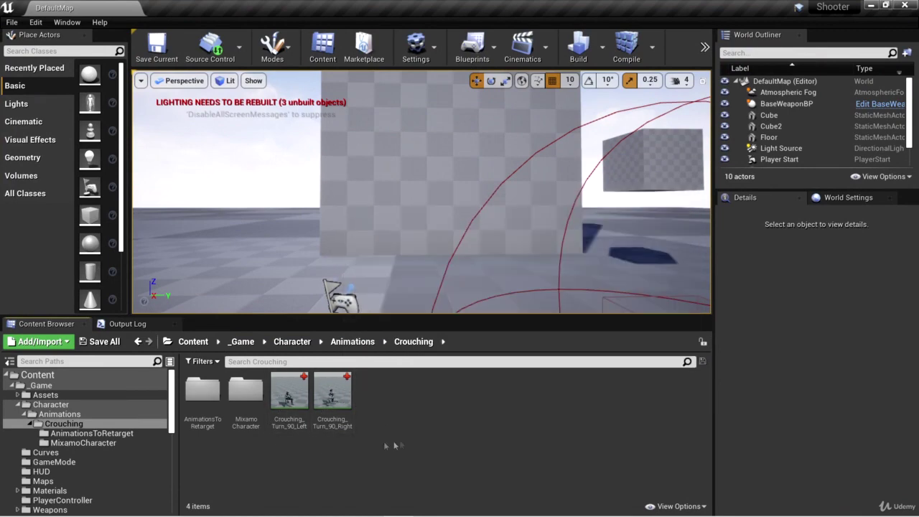
{"action": "left_click_drag", "start_coordinate": [501, 234], "coordinate": [496, 294]}
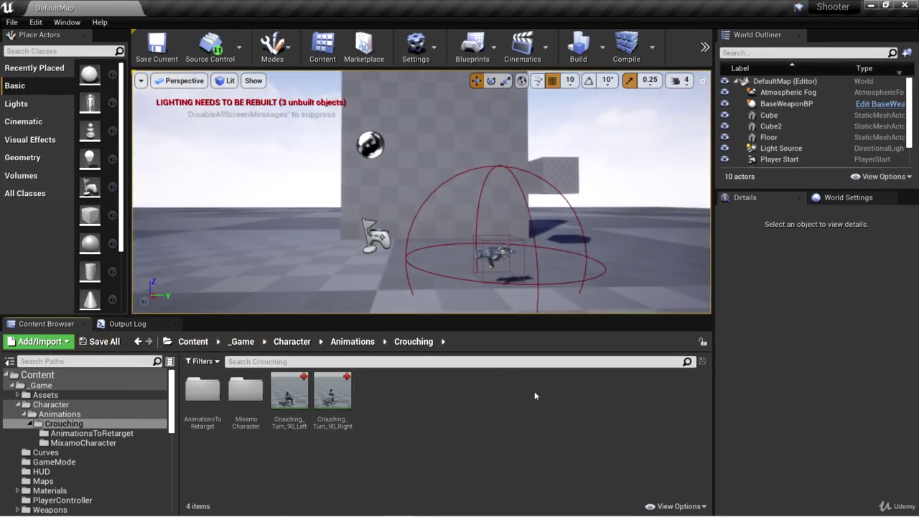